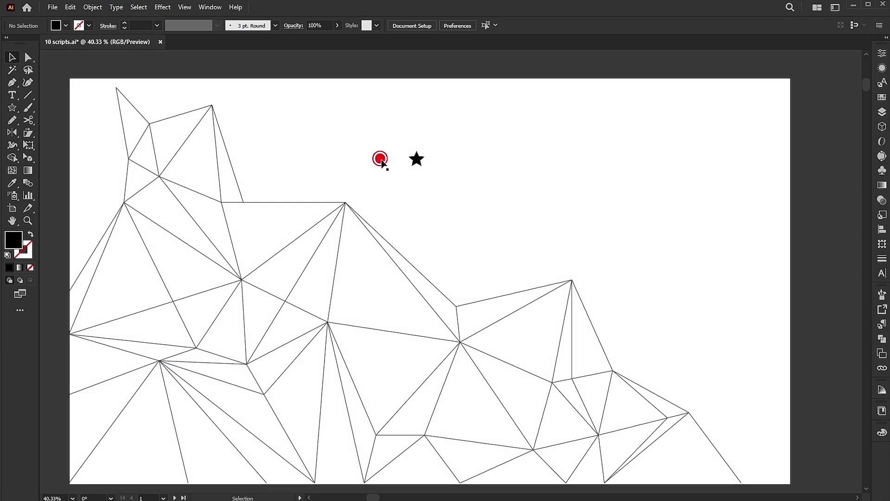
Step: Try to place copies of the red circle on the line mesh's corner points by hand
mouse_move(379, 159)
mouse_down()
mouse_move(345, 204)
mouse_move(220, 203)
mouse_move(213, 102)
mouse_move(162, 176)
mouse_move(148, 123)
mouse_move(132, 158)
mouse_up()
mouse_move(246, 202)
mouse_down()
mouse_move(359, 246)
mouse_move(463, 342)
mouse_up()
drag(463, 343, 456, 303)
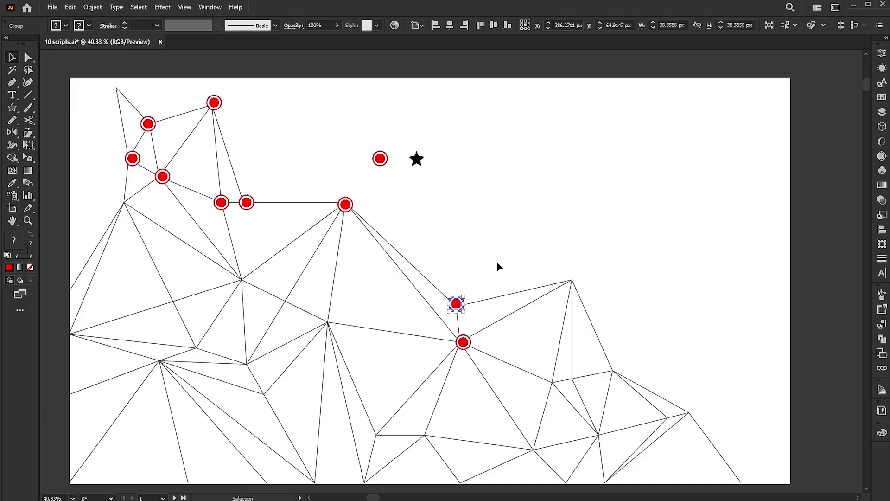
Step: Undo all the manually placed copies of the red circle and clear the selection
key(ctrl+z)
key(ctrl+z)
key(ctrl+z)
key(ctrl+z)
key(ctrl+z)
key(ctrl+z)
key(ctrl+z)
key(ctrl+z)
key(ctrl+z)
click(531, 237)
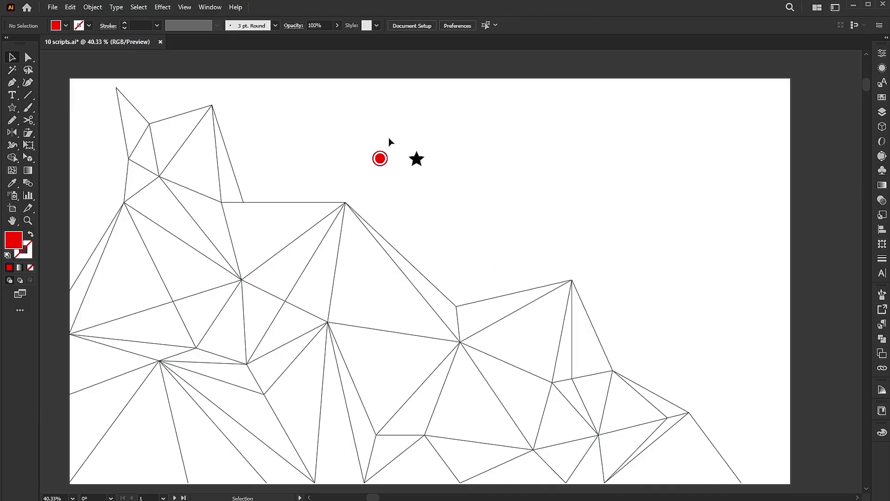
Step: Run the Dup At Selected Anchors script on the red circle and the line mesh, and delete the original circle
drag(312, 245, 311, 246)
click(53, 7)
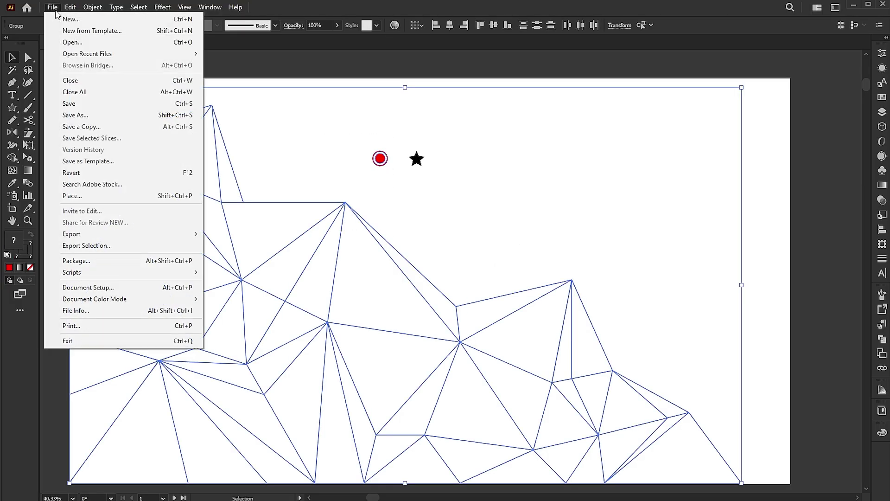
mouse_move(115, 272)
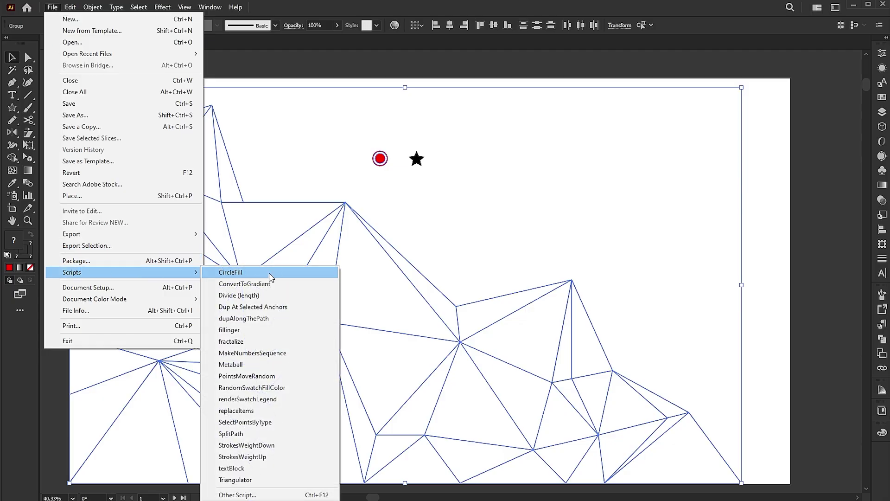
click(266, 307)
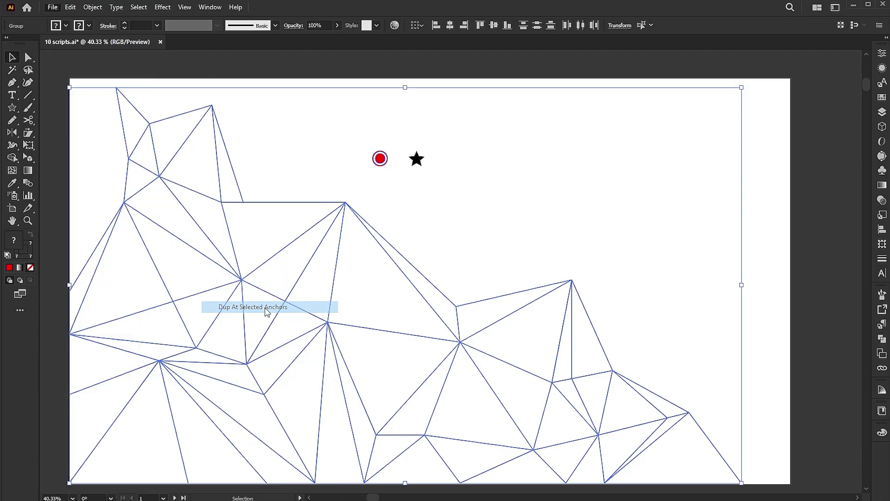
click(449, 235)
click(380, 159)
key(Delete)
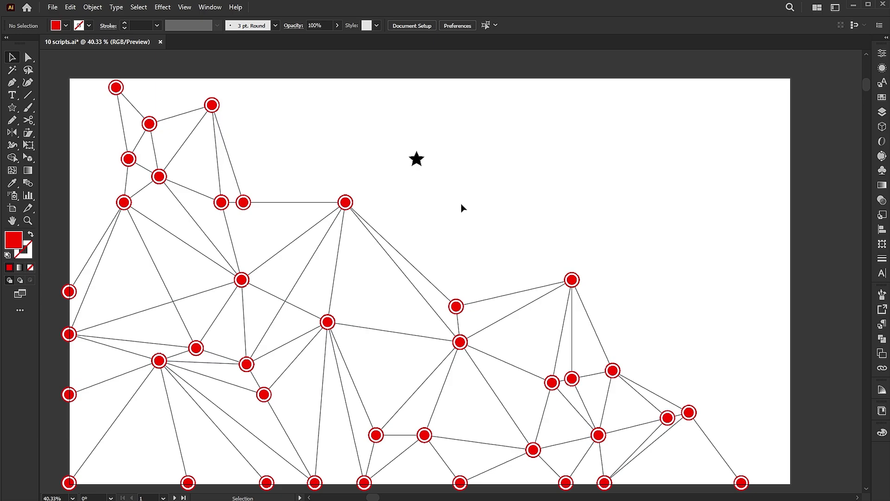
Step: Undo the circle's deletion and its duplication onto the mesh anchors, and clear the selection
key(ctrl+z)
key(ctrl+z)
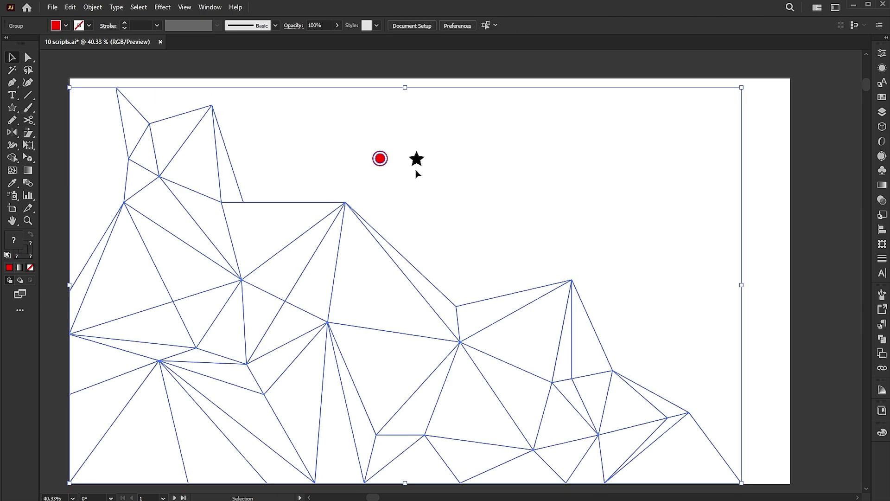
click(415, 170)
Step: Duplicate the small black star onto every anchor of the line mesh with the Dup At Selected Anchors script
click(419, 160)
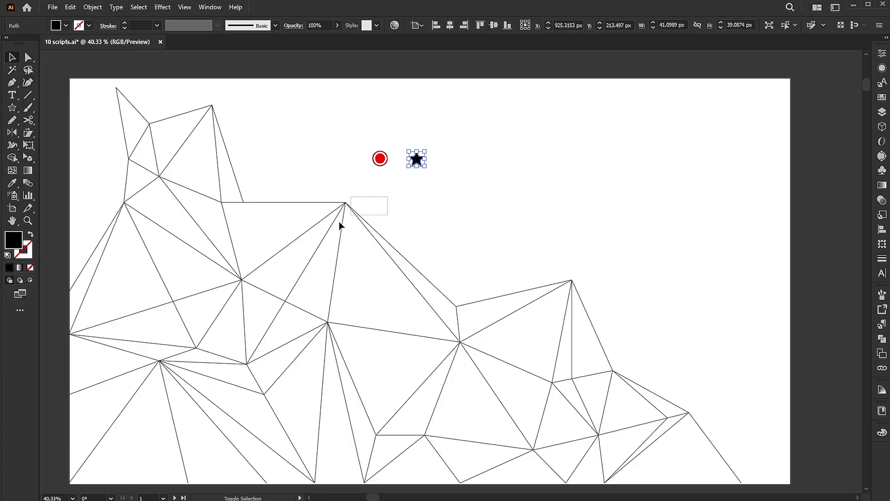
shift+click(327, 235)
click(59, 10)
mouse_move(68, 273)
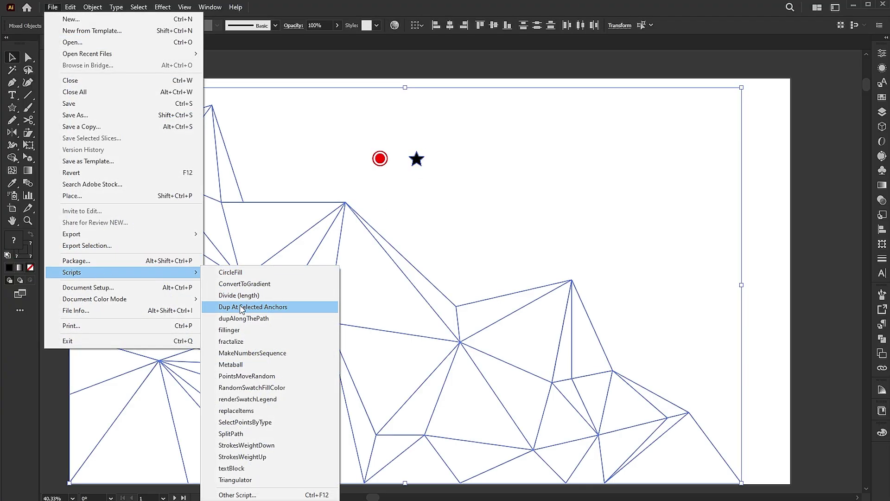
click(268, 307)
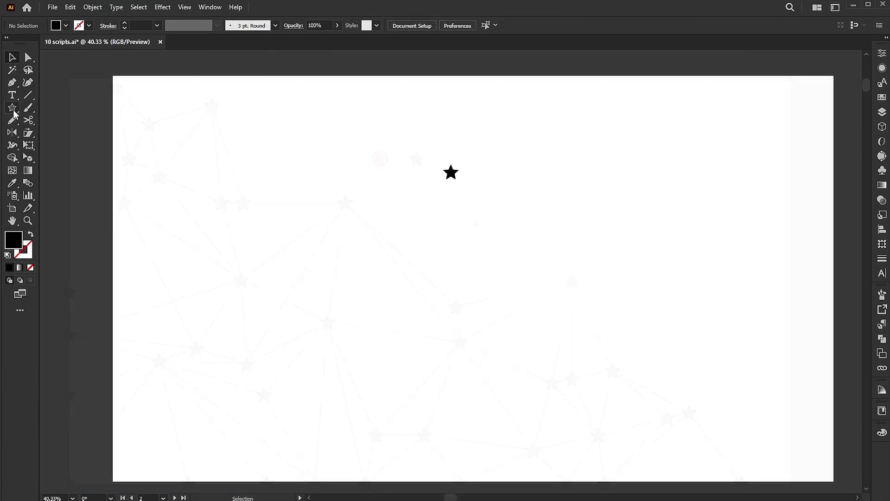
Step: Draw an 11-point star about 512 px wide below the small star, with a black outline and no fill
drag(425, 291, 511, 318)
key(Up)
key(Up)
key(Up)
key(Up)
key(Up)
key(Up)
key(v)
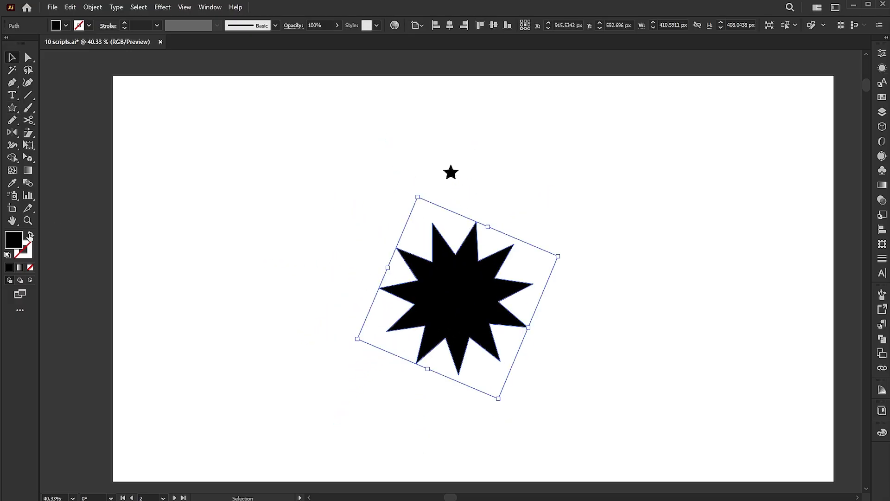
click(30, 234)
drag(558, 256, 585, 241)
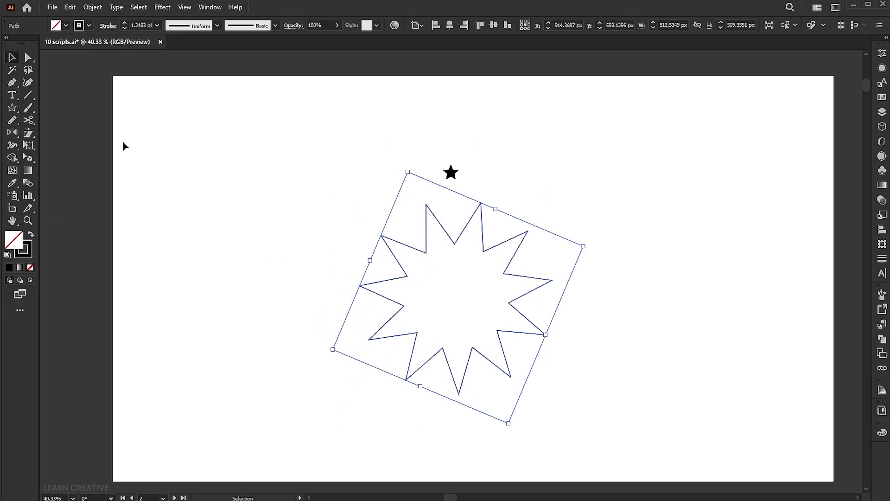
Step: Open the star outline at its lowest point and pull one end in toward the centre
key(a)
drag(459, 394, 459, 310)
key(v)
Step: Move the small black star slightly higher and enlarge the open star outline
drag(451, 173, 452, 160)
click(512, 245)
drag(505, 212, 505, 194)
click(572, 125)
Step: Bring the small black star to the front of the stacking order
right_click(448, 156)
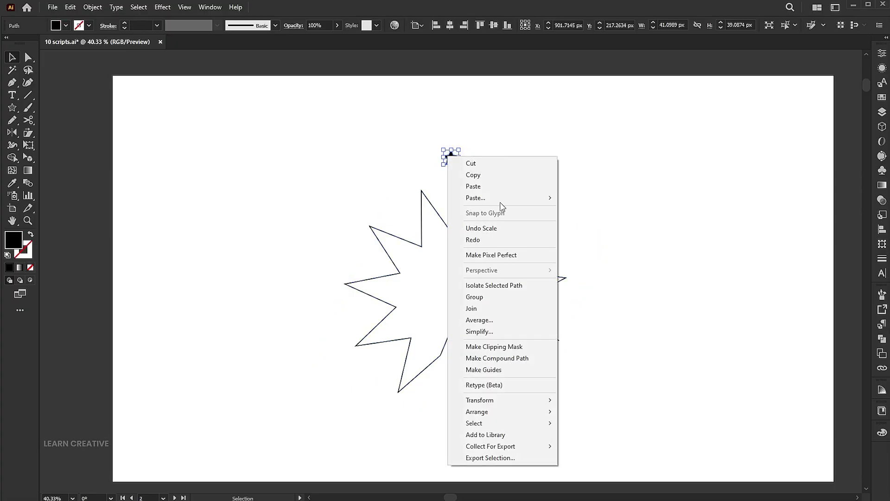
mouse_move(491, 411)
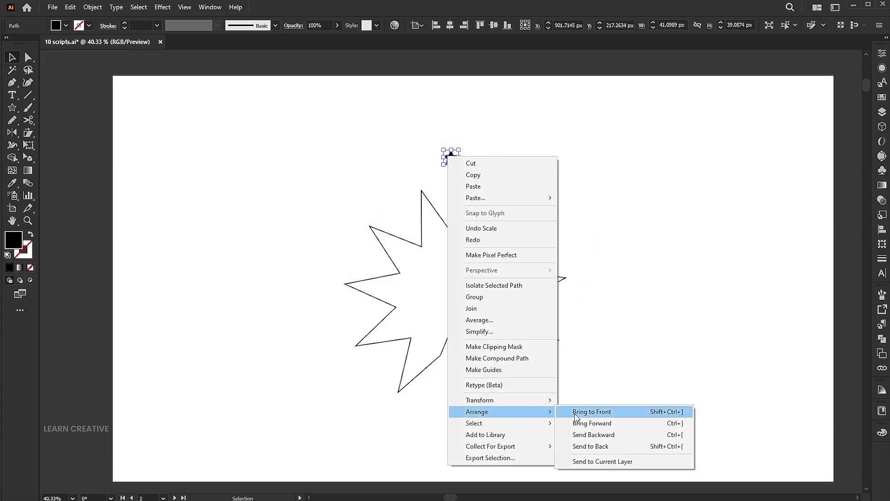
click(594, 411)
click(629, 195)
Step: Duplicate the small star onto every anchor of the open star outline with the Dup At Selected Anchors script
drag(590, 149, 369, 249)
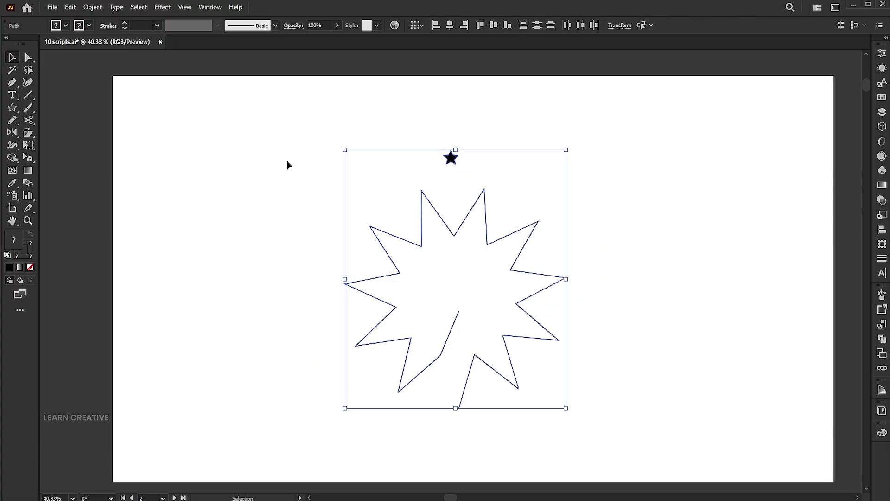
click(59, 10)
mouse_move(113, 272)
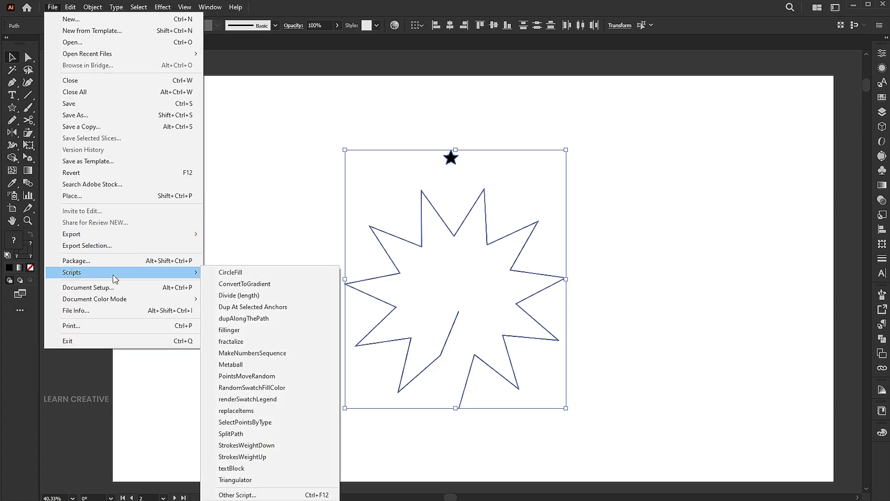
click(253, 307)
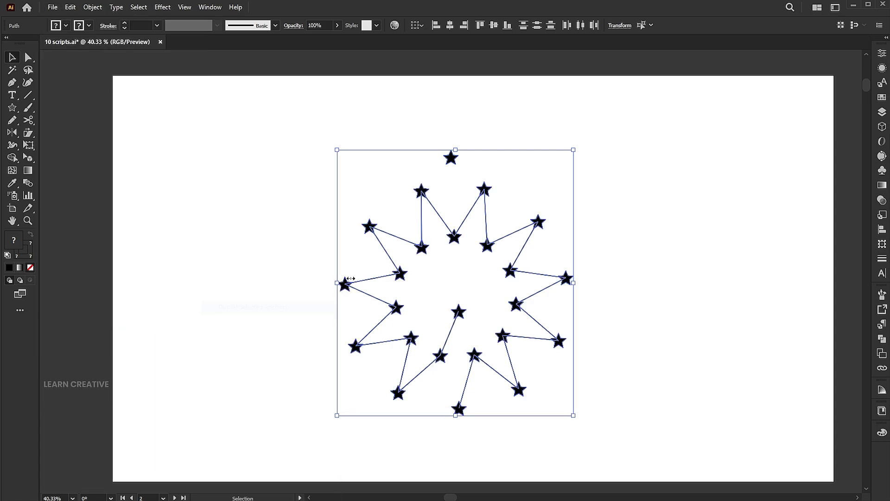
click(631, 181)
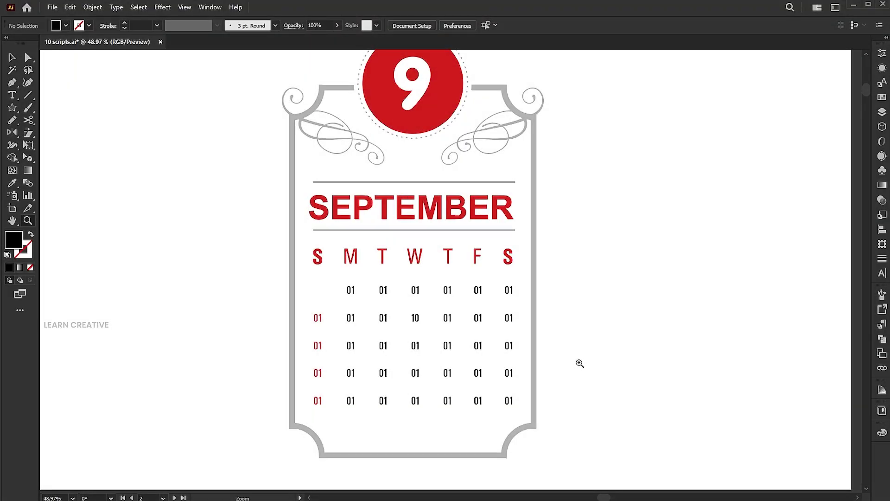
Step: Try to number the September calendar's dates by hand, entering 02, 03, 06, 07 and 08
scroll(582, 363, down, 1)
key(v)
key(t)
double_click(408, 315)
text(02)
double_click(438, 315)
text(03)
click(531, 314)
text(06)
double_click(349, 340)
text(07)
double_click(379, 339)
text(08)
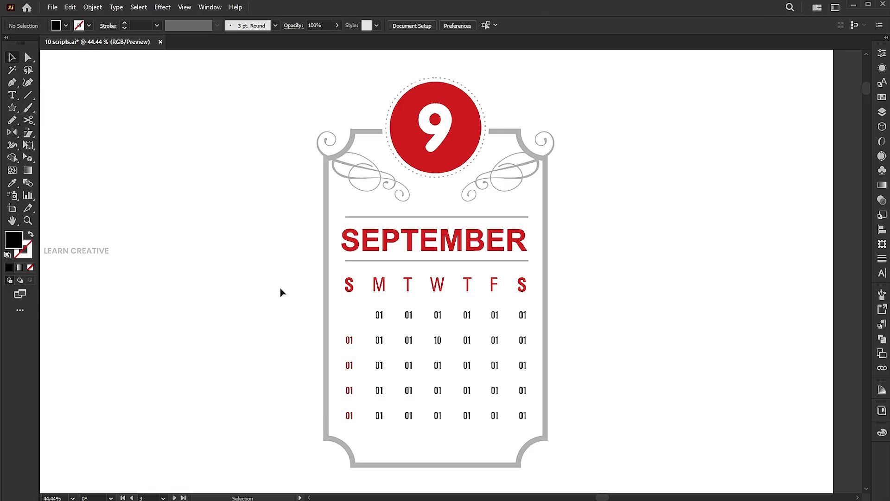
Step: Select the calendar's grey frame, its ornaments and the round number badge, and lock them
drag(280, 288, 338, 317)
click(93, 7)
mouse_move(118, 92)
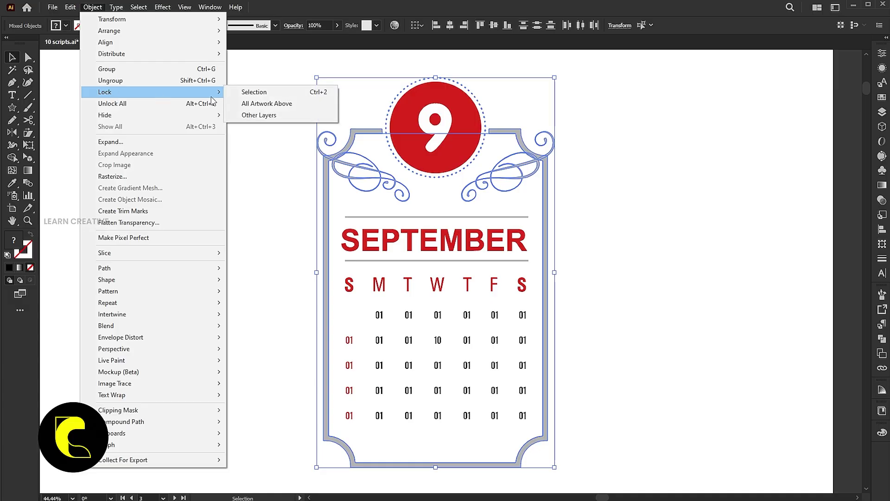
click(250, 92)
Step: Number the calendar dates by rows with MakeNumbersSequence, from 1 to 30 in increments of 1, adding zeros and removing unused texts
drag(335, 305, 527, 419)
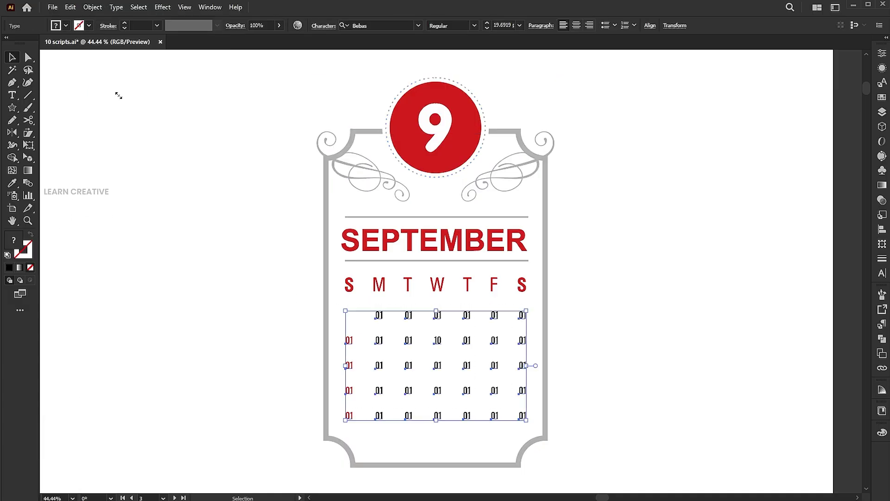
click(53, 7)
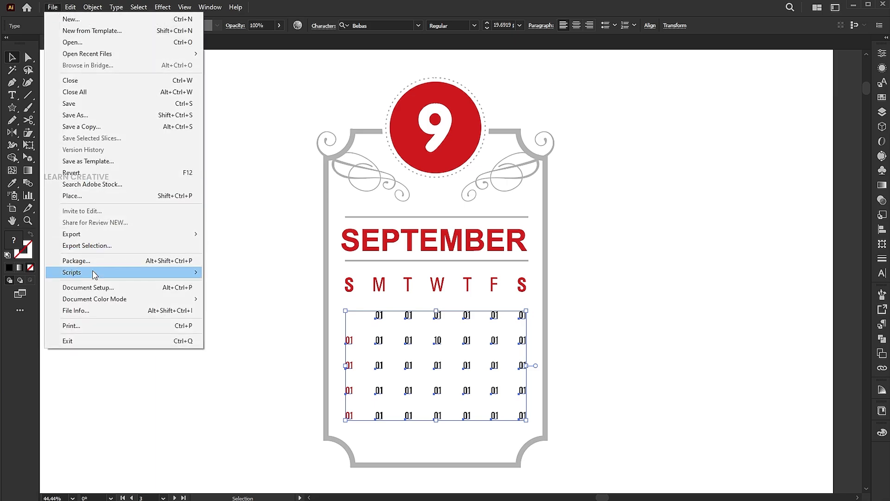
mouse_move(101, 274)
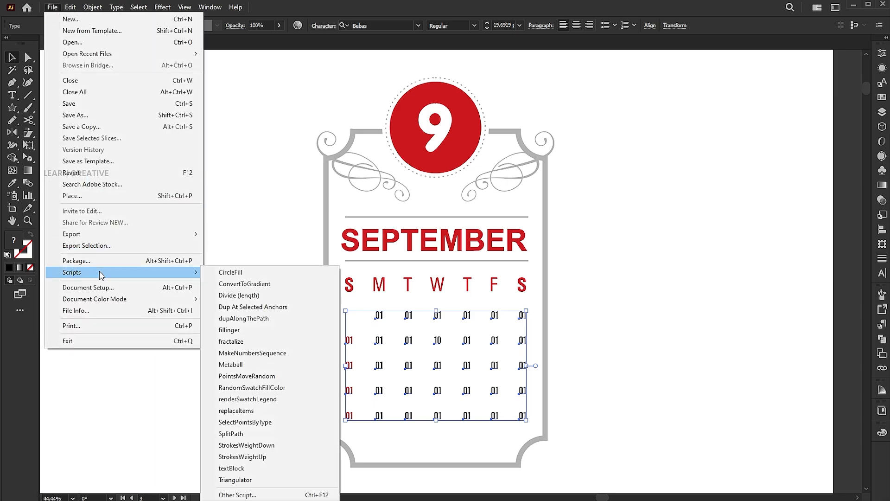
click(234, 354)
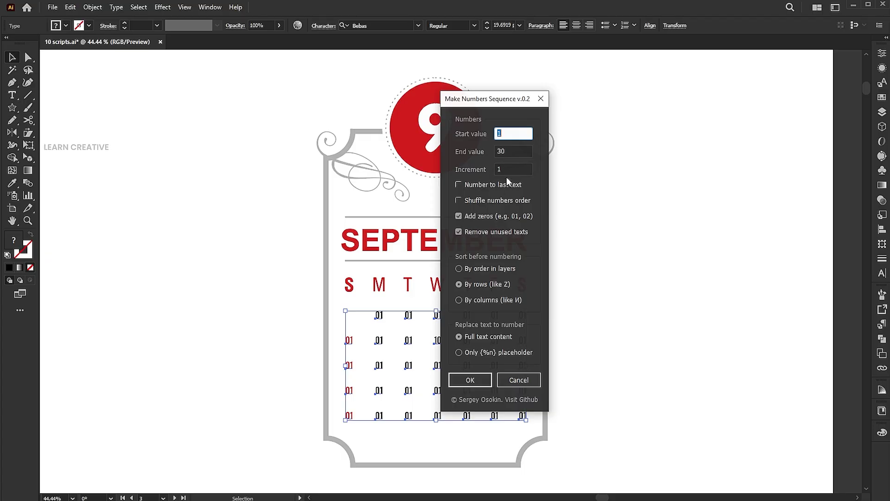
click(508, 150)
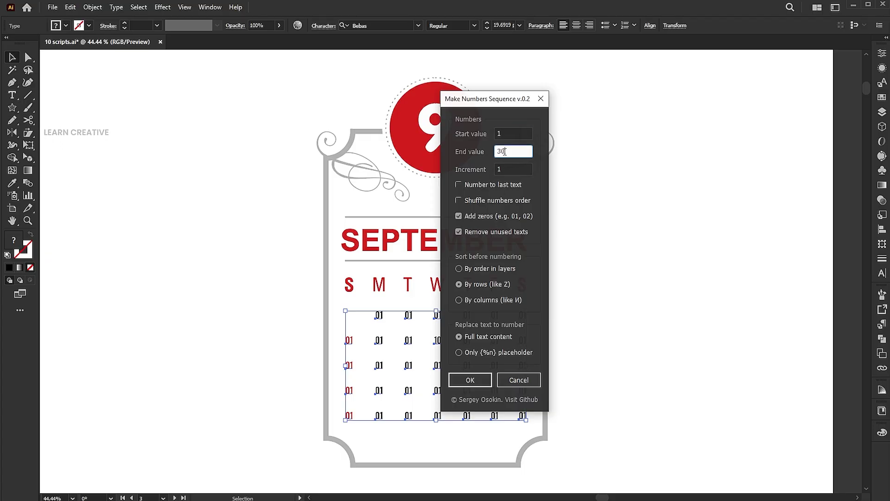
click(507, 169)
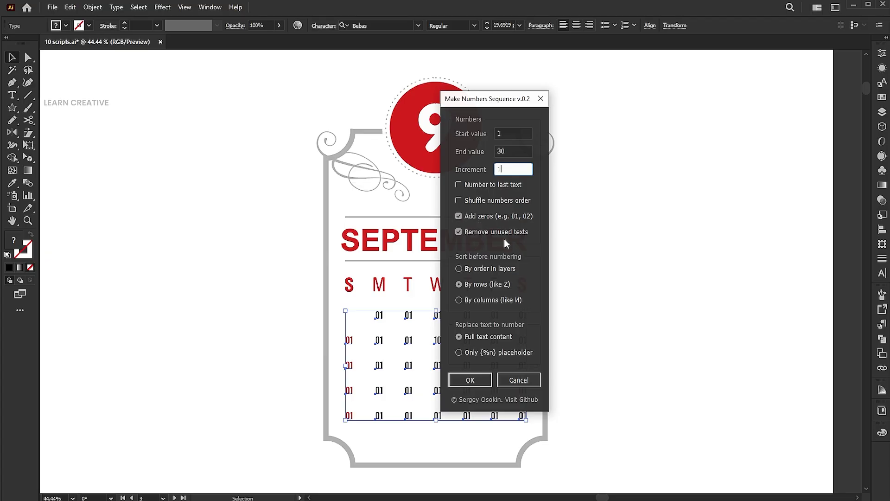
click(459, 231)
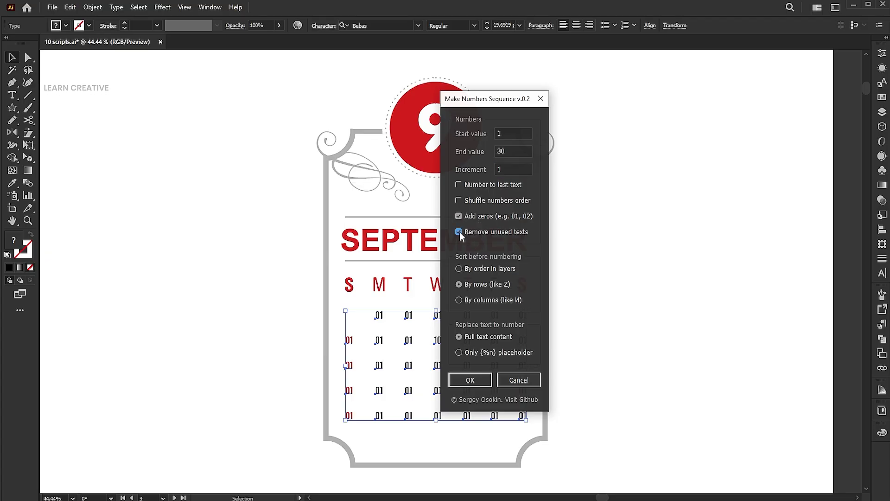
click(470, 380)
click(611, 304)
key(z)
click(533, 445)
click(530, 433)
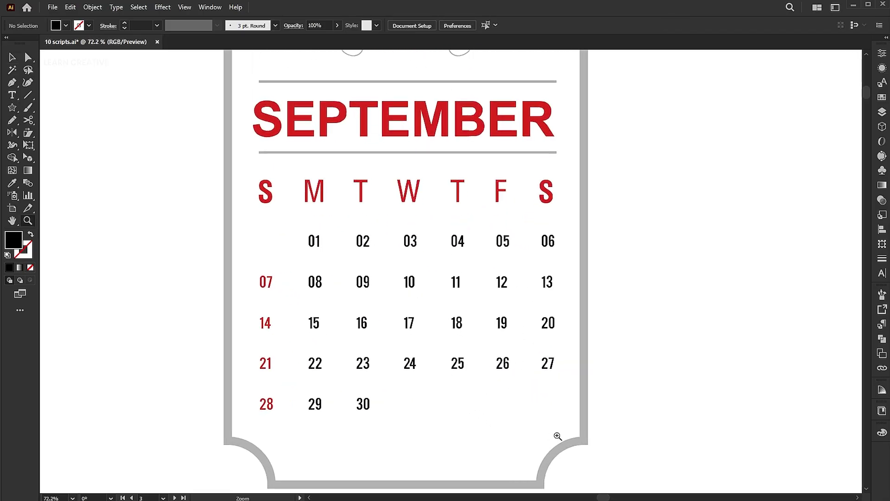
alt+click(514, 436)
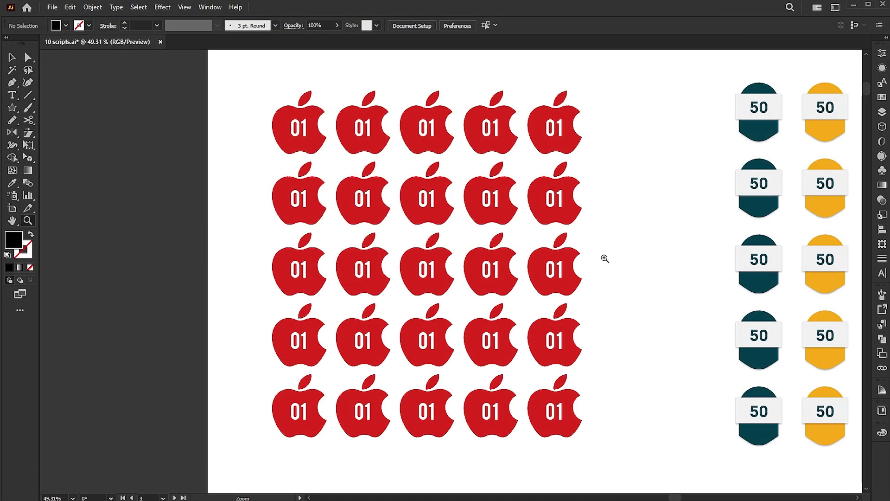
Step: Number the 25 apples by rows with MakeNumbersSequence, starting at 1 in increments of 1, adding zeros, with Number to last text enabled
drag(621, 89, 280, 421)
click(52, 7)
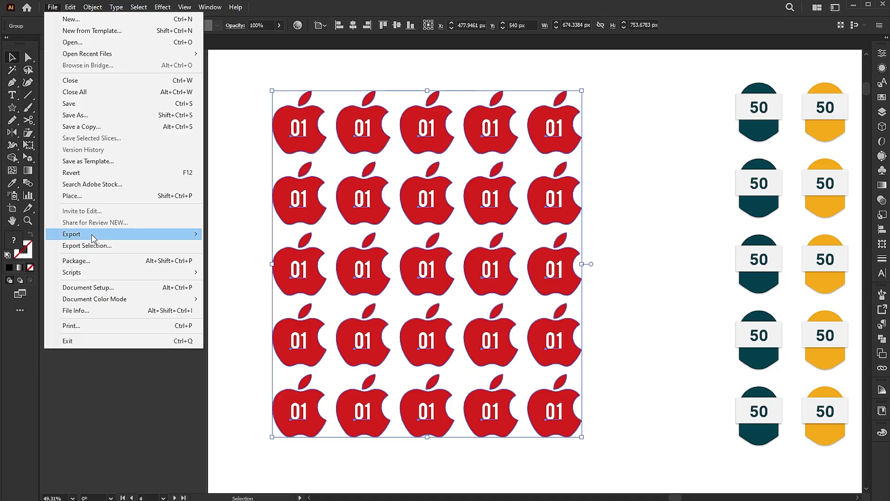
mouse_move(113, 273)
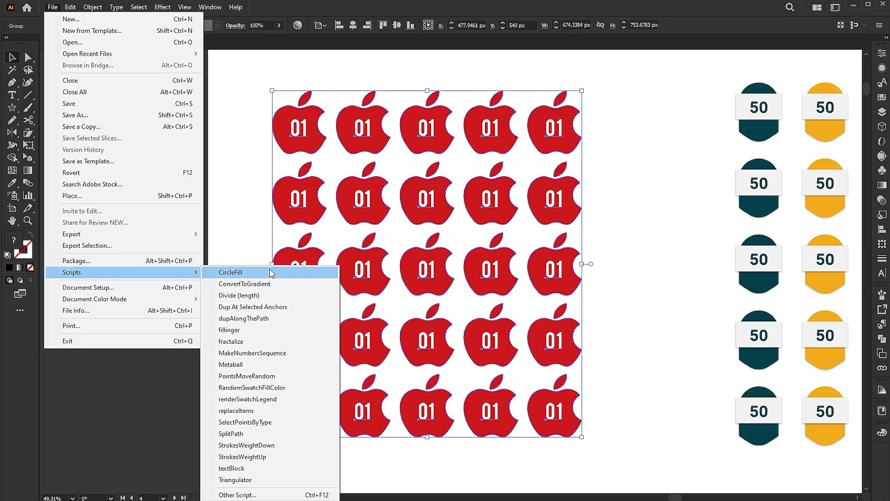
click(252, 353)
drag(504, 99, 582, 89)
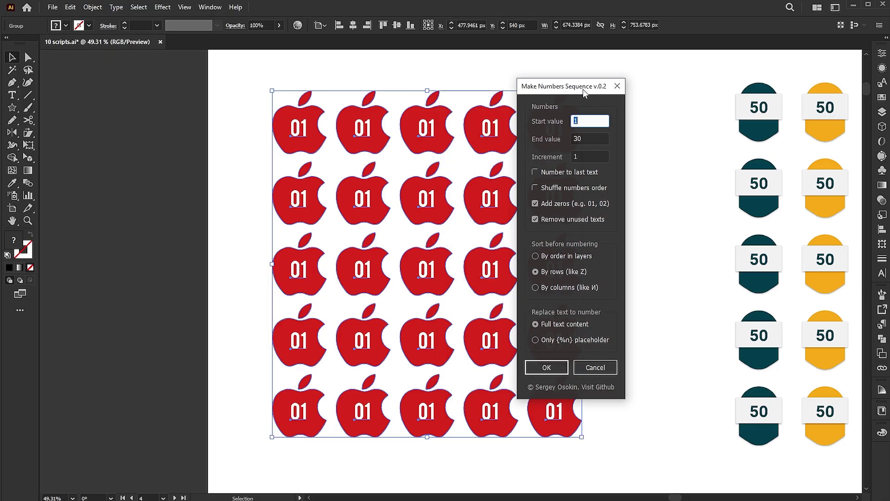
click(557, 175)
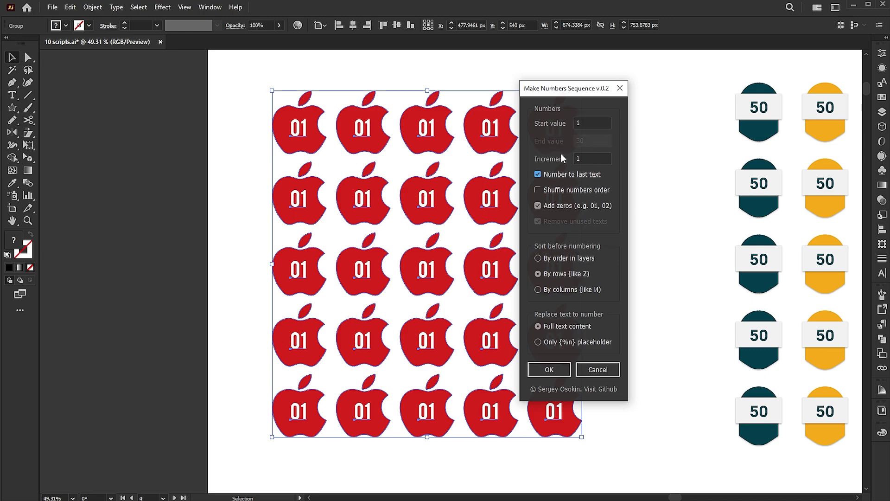
click(547, 369)
click(642, 217)
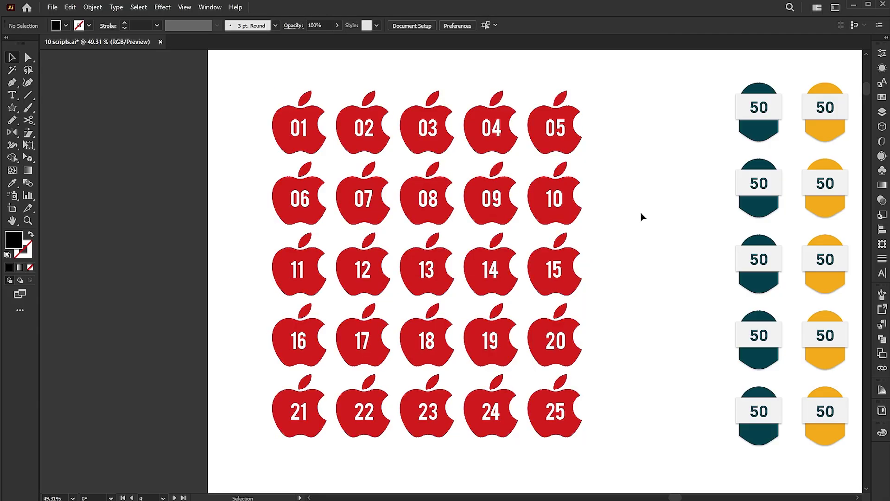
scroll(683, 207, right, 6)
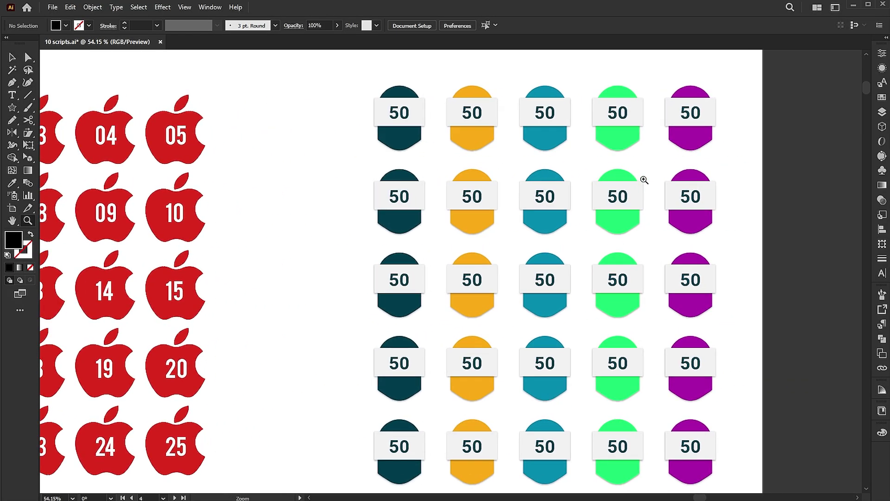
Step: Number the 25 coloured badges by rows with MakeNumbersSequence, starting at 50 in increments of 50, with Add zeros turned off
scroll(642, 179, up, 1)
drag(701, 73, 332, 457)
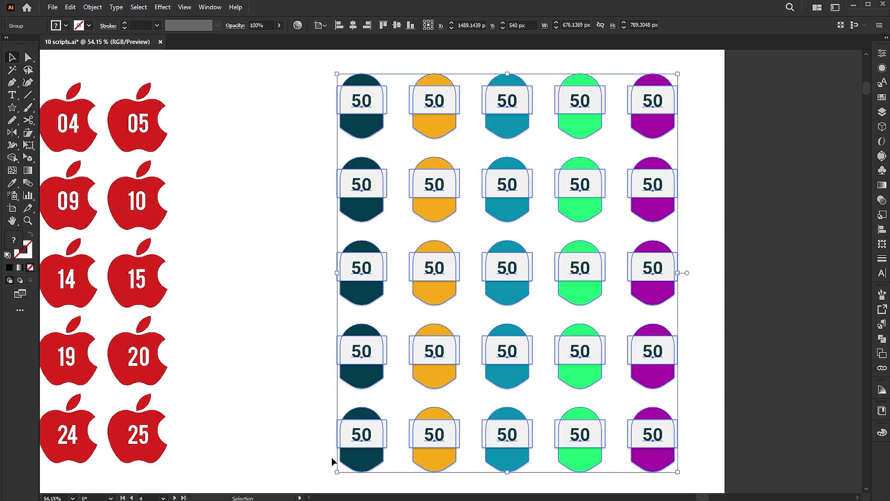
click(53, 8)
mouse_move(188, 274)
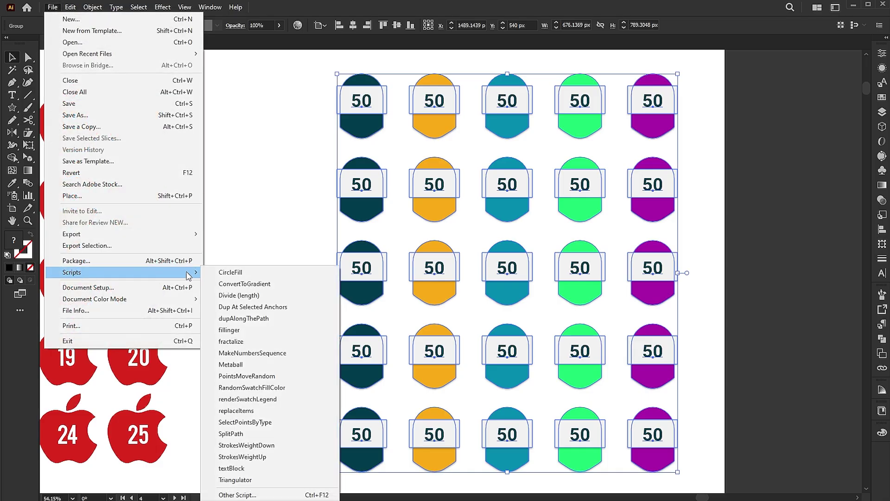
click(237, 355)
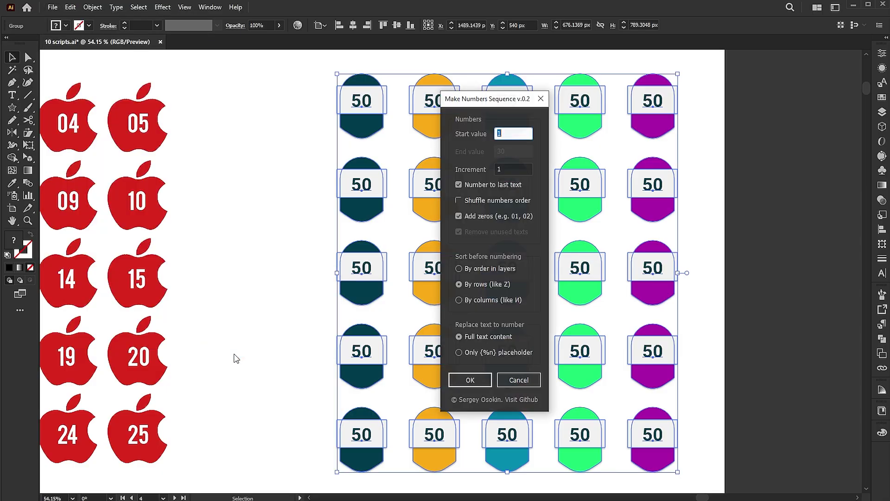
click(510, 170)
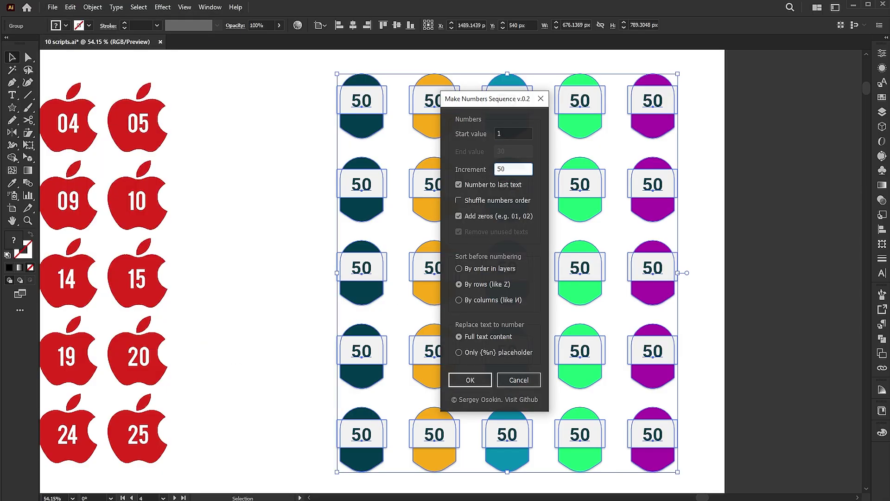
click(514, 132)
text(50)
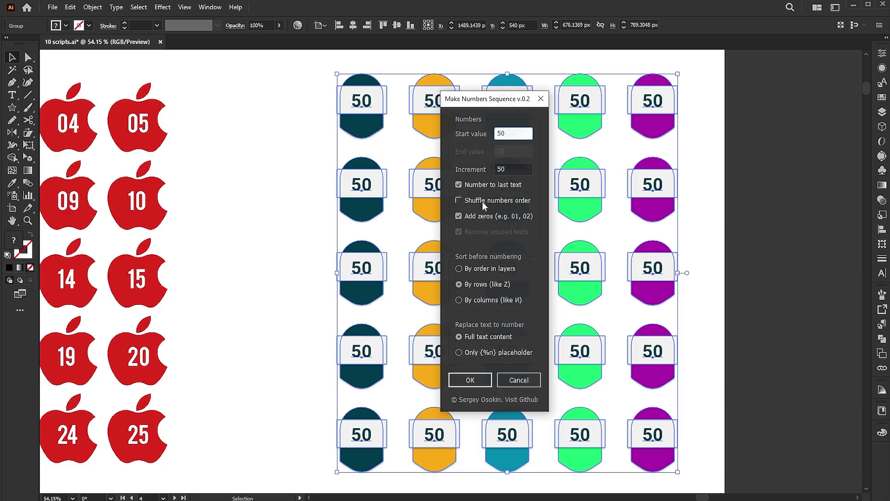
click(459, 216)
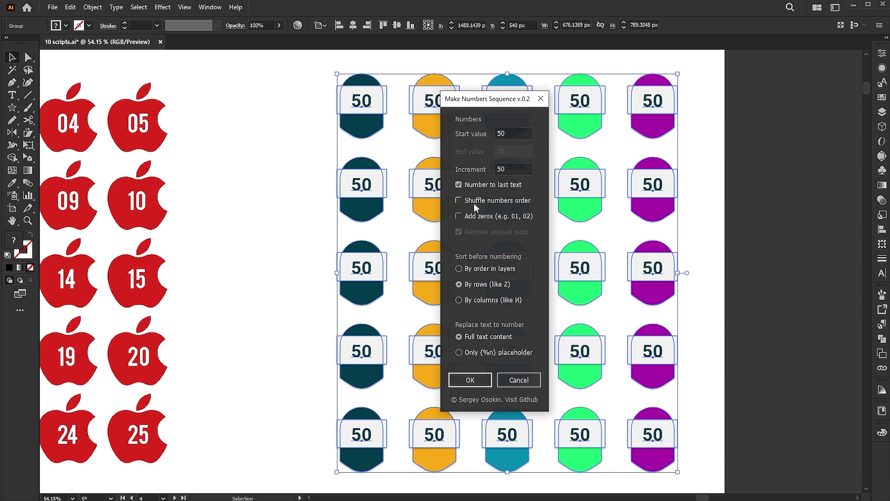
click(470, 384)
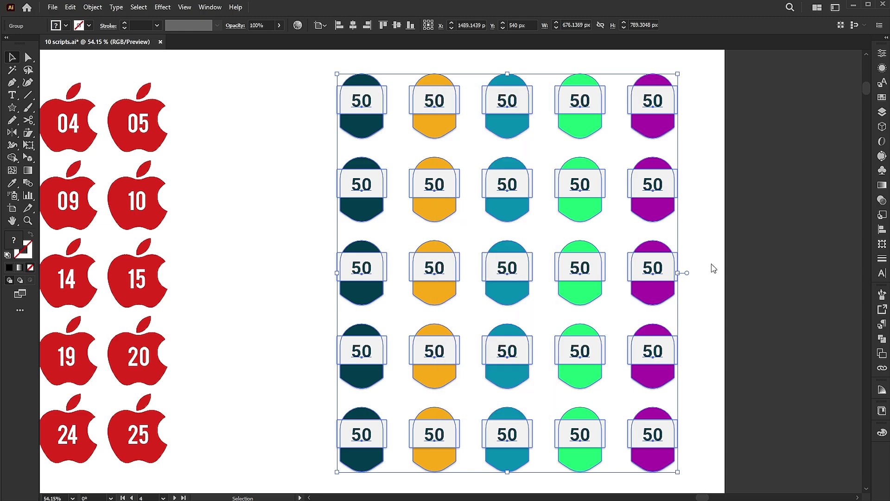
click(729, 216)
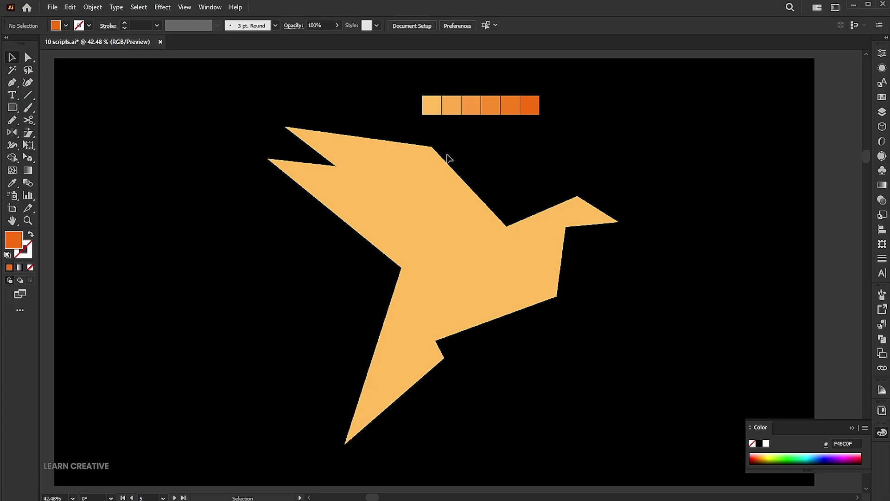
Step: Try to draw triangular facets by hand with the Pen tool along the top edge of the bird's upper wing
key(p)
click(432, 146)
click(402, 180)
click(377, 139)
click(432, 147)
click(401, 179)
click(285, 127)
click(377, 139)
click(401, 180)
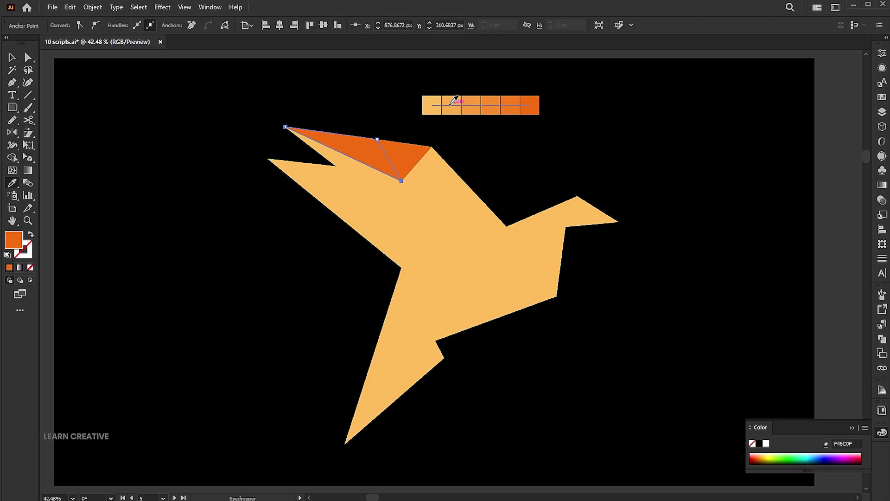
Step: Try to fill the wing facet with the second palette orange and draw another facet beneath it
click(452, 105)
click(400, 191)
click(285, 126)
click(402, 181)
click(400, 191)
click(402, 181)
click(459, 177)
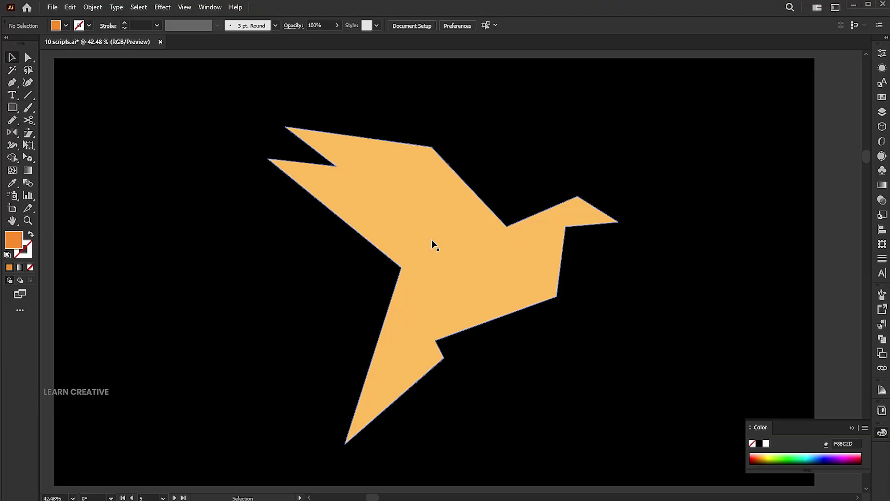
Step: Run the Triangulator script on the bird shape with a point density of 1000
click(434, 245)
click(53, 7)
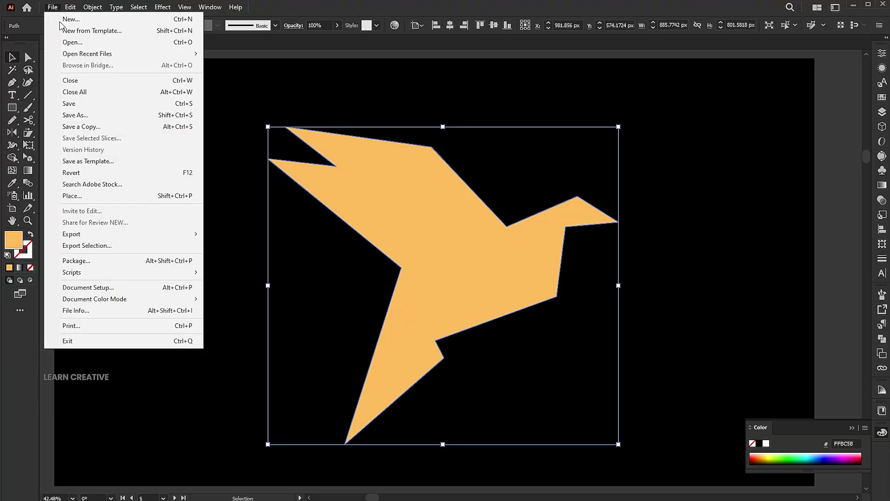
mouse_move(185, 272)
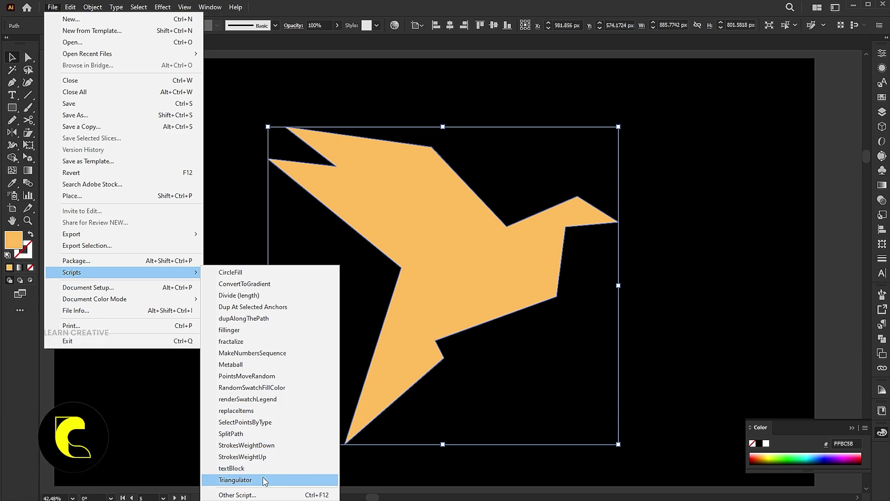
click(235, 480)
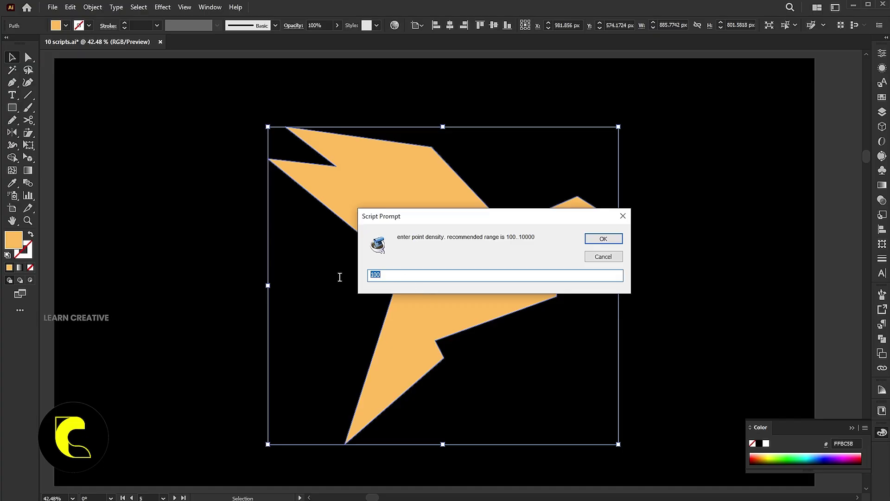
text(1000)
key(Return)
Step: Select all the bird's triangles, remove their strokes and clear the selection
drag(724, 104, 231, 436)
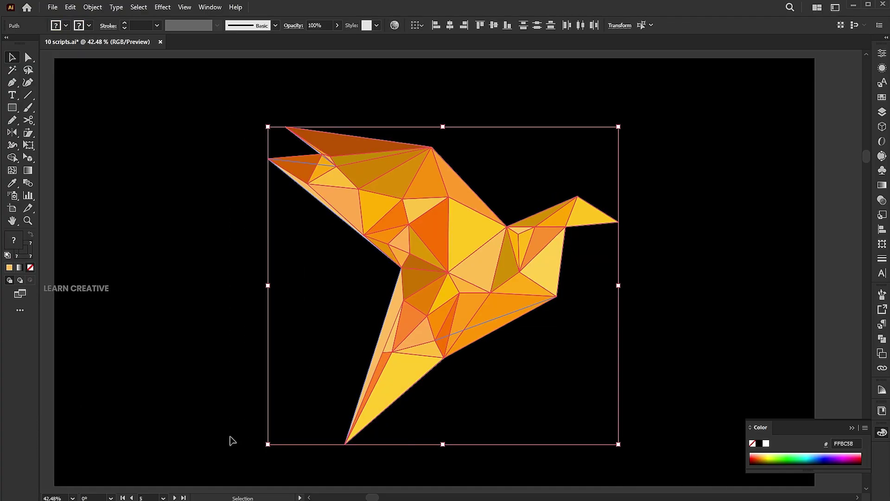
click(26, 252)
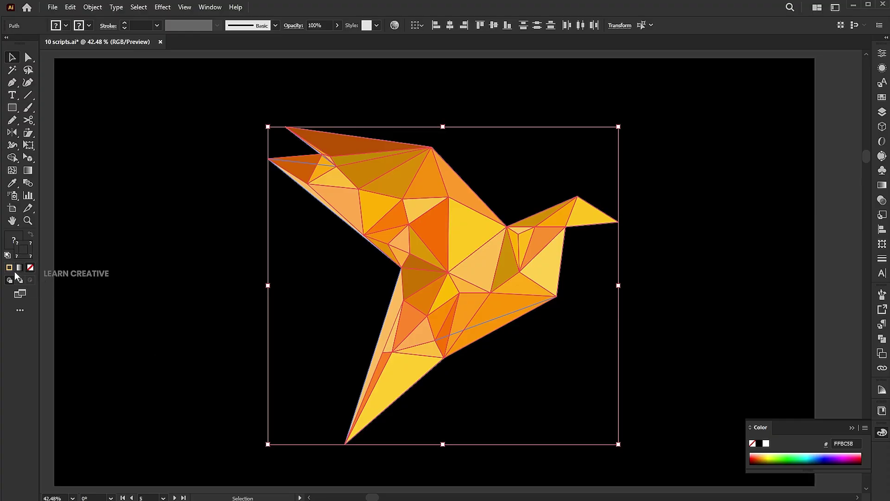
click(31, 268)
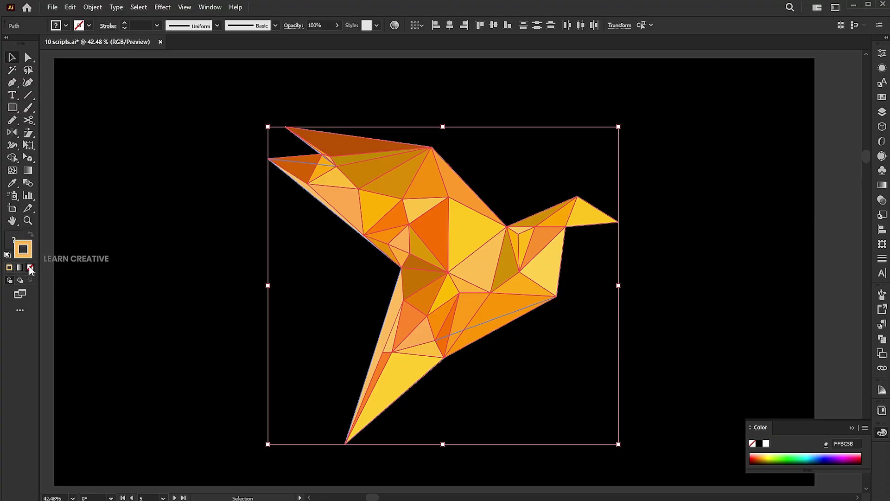
click(159, 254)
Step: Recolor the whole triangulated bird with Recolor Artwork by shifting its hues on the color wheel
drag(673, 116, 259, 438)
click(70, 7)
mouse_move(112, 204)
click(284, 203)
drag(751, 253, 704, 215)
click(544, 131)
click(545, 133)
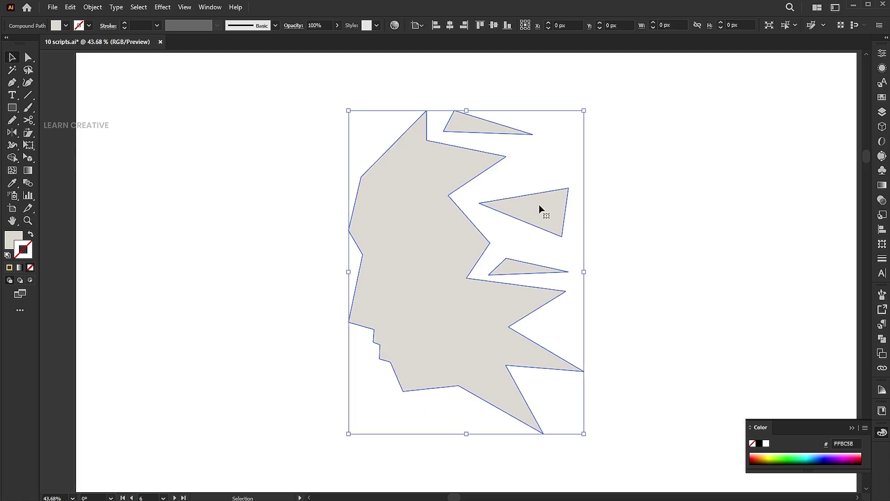
Step: Copy the grey head compound path and reselect the original
click(70, 7)
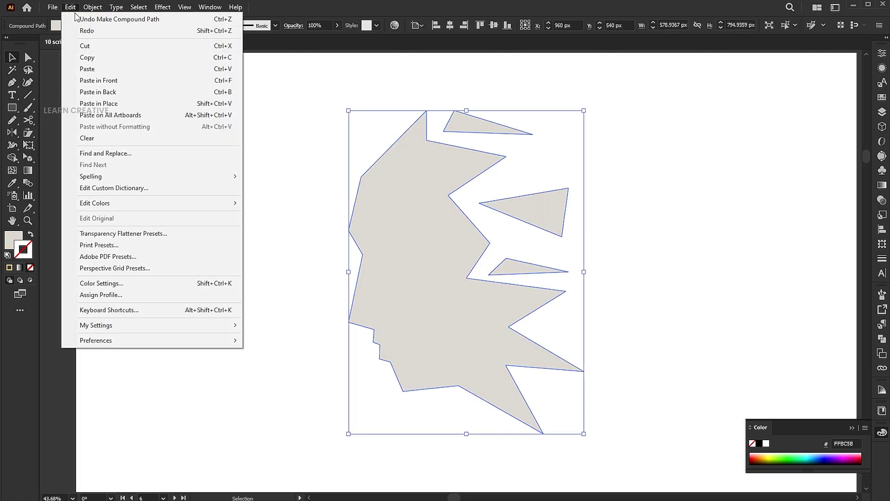
click(88, 57)
click(596, 141)
click(459, 166)
Step: Run the Triangulator script on the grey head compound path, entering a point density, and clear the selection
click(52, 7)
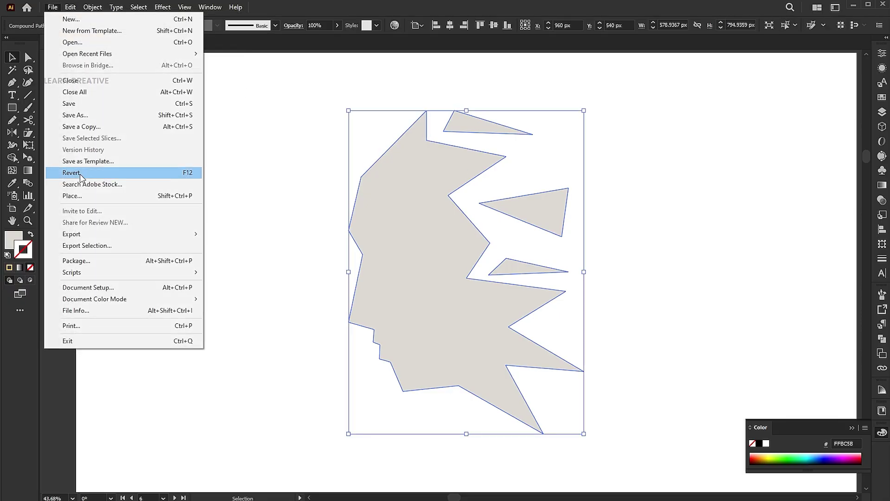
mouse_move(195, 272)
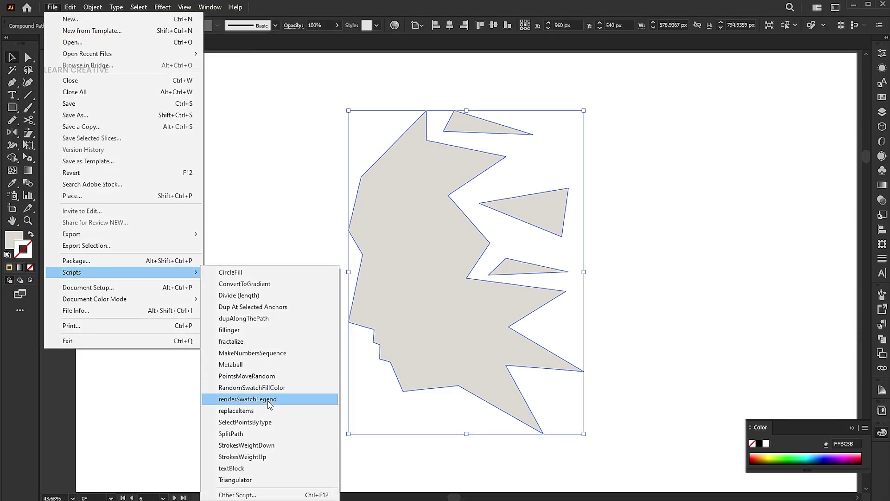
click(241, 480)
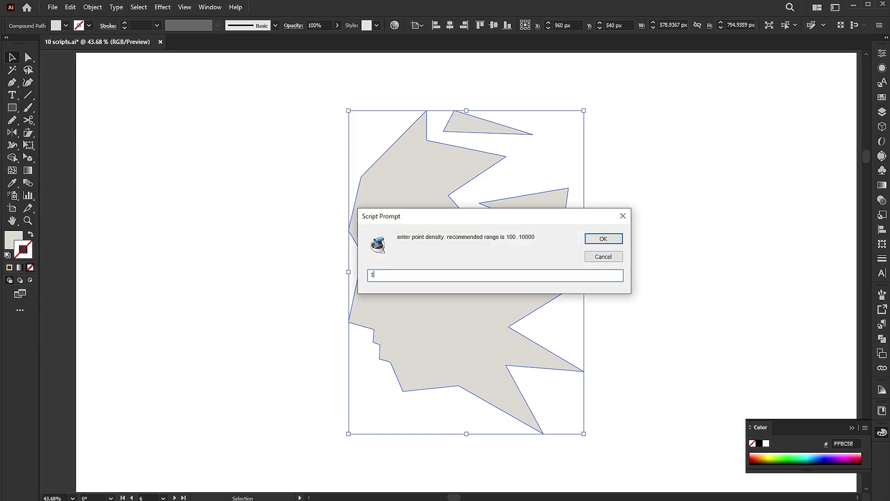
click(606, 240)
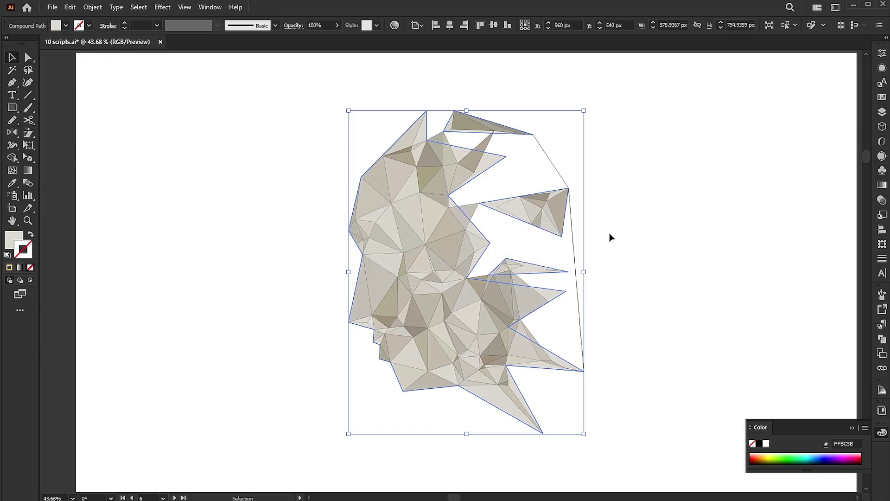
click(625, 204)
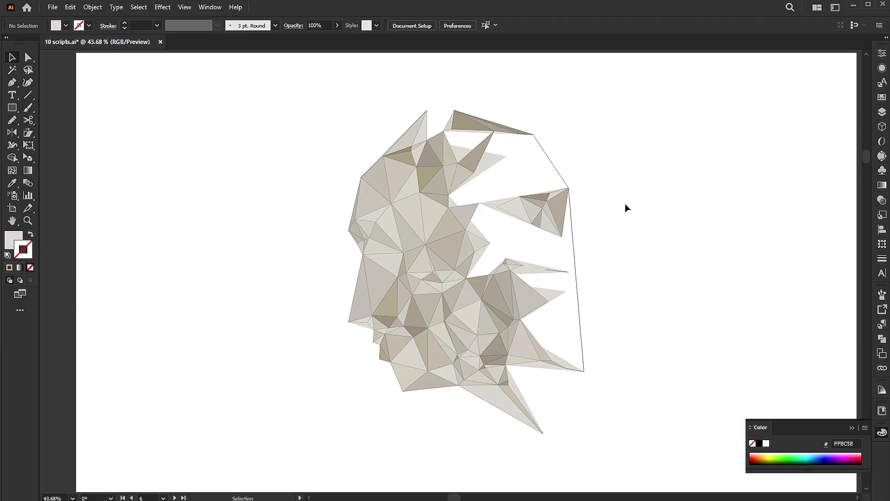
Step: Paste the copied head shape in front of the triangles and make a clipping mask from all of it
click(68, 7)
click(100, 80)
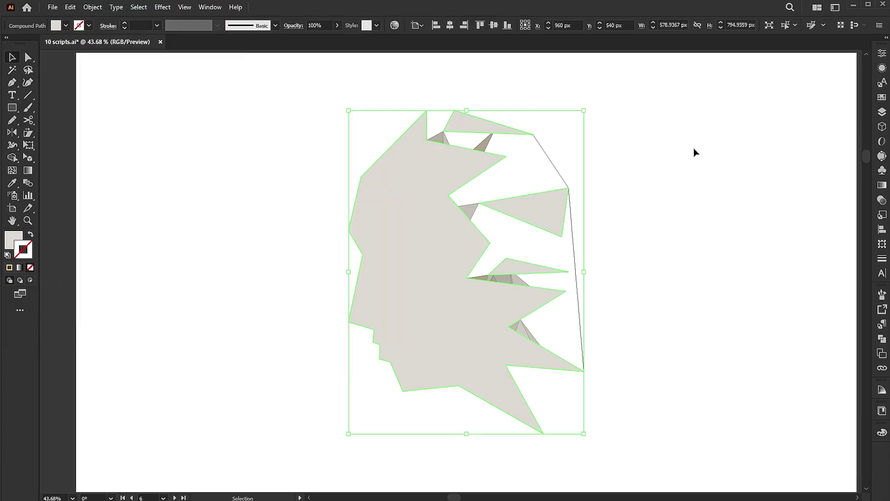
click(687, 145)
drag(697, 100, 308, 404)
right_click(396, 175)
click(439, 315)
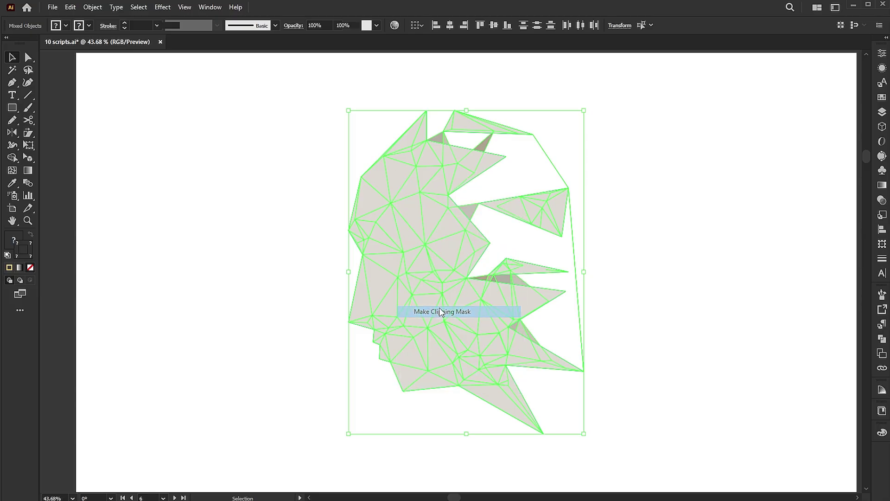
Step: Remove the strokes from the clipped head and shift its colors toward green with Recolor Artwork
key(x)
key(slash)
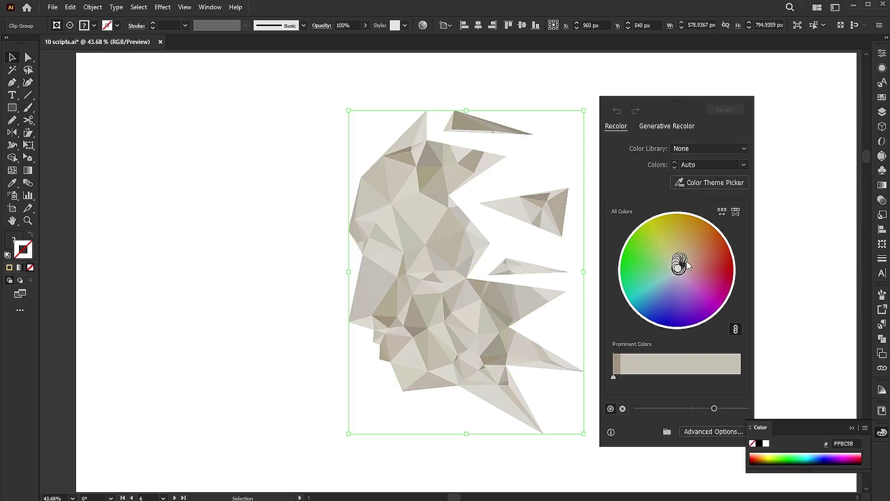
drag(693, 267, 658, 273)
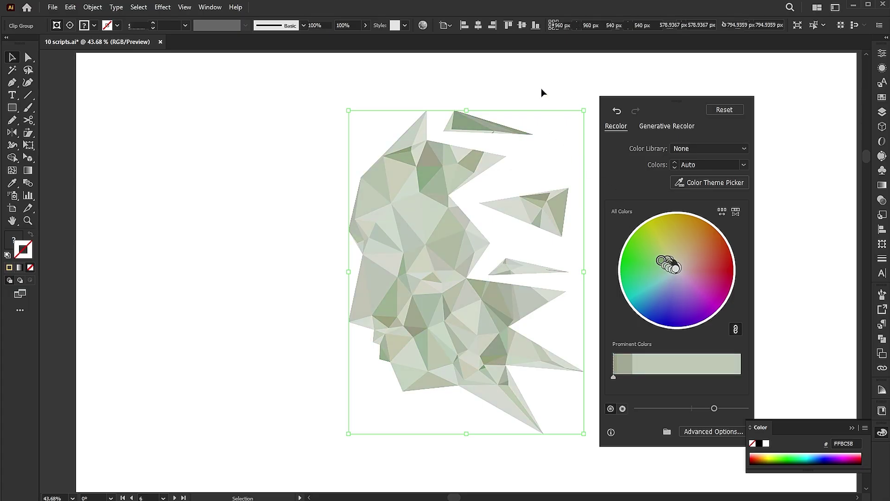
click(541, 92)
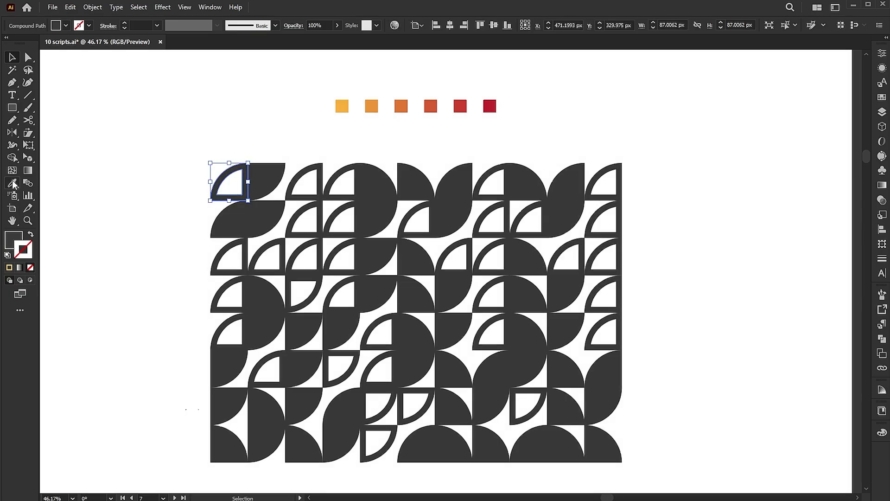
Step: Try to color the first six shapes in the pattern's top row by hand, sampling the six palette squares from yellow to crimson
click(342, 106)
click(259, 183)
click(371, 106)
click(318, 179)
click(401, 106)
click(348, 176)
click(430, 106)
click(378, 183)
click(460, 106)
click(416, 182)
click(489, 106)
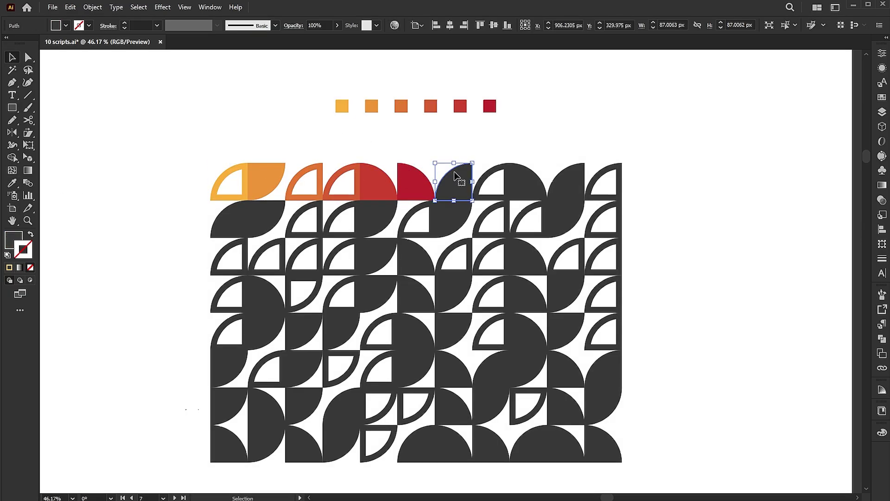
Step: Try to color the remaining five shapes in the pattern's top row by hand with sampled palette colors
ctrl+click(454, 176)
click(342, 106)
ctrl+click(492, 181)
click(371, 106)
ctrl+click(528, 181)
click(401, 106)
ctrl+click(566, 180)
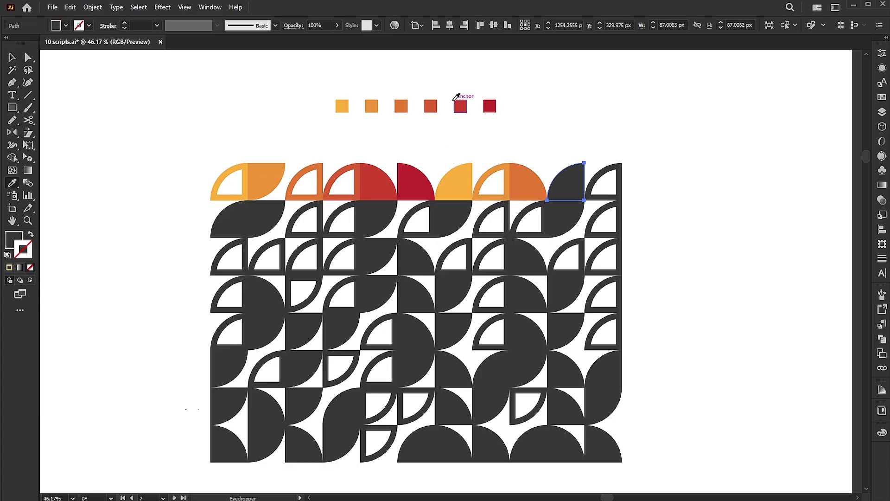
click(460, 106)
ctrl+click(602, 180)
click(489, 106)
ctrl+click(682, 142)
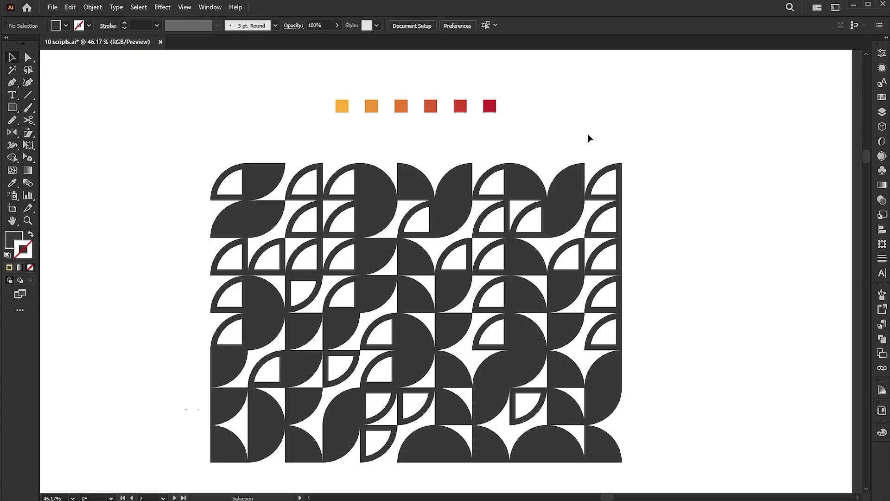
Step: Create a new color group in Swatches from the six palette squares running from yellow to crimson
drag(636, 82, 321, 126)
click(211, 8)
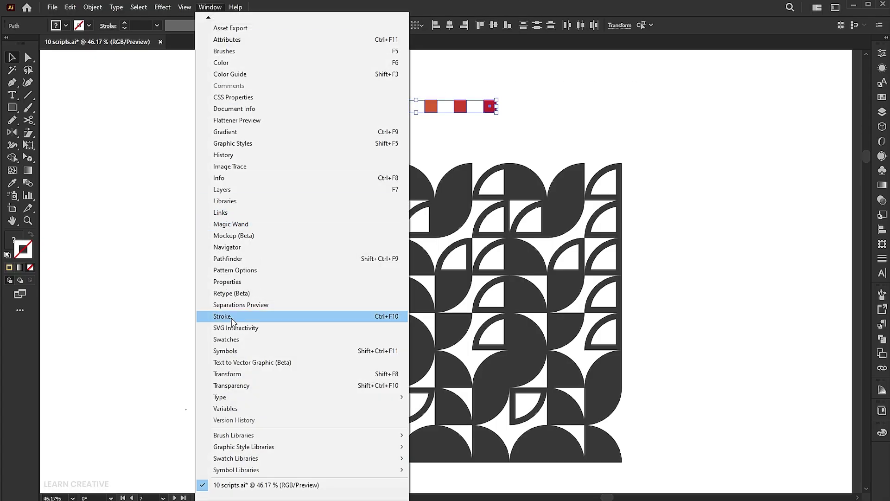
click(234, 340)
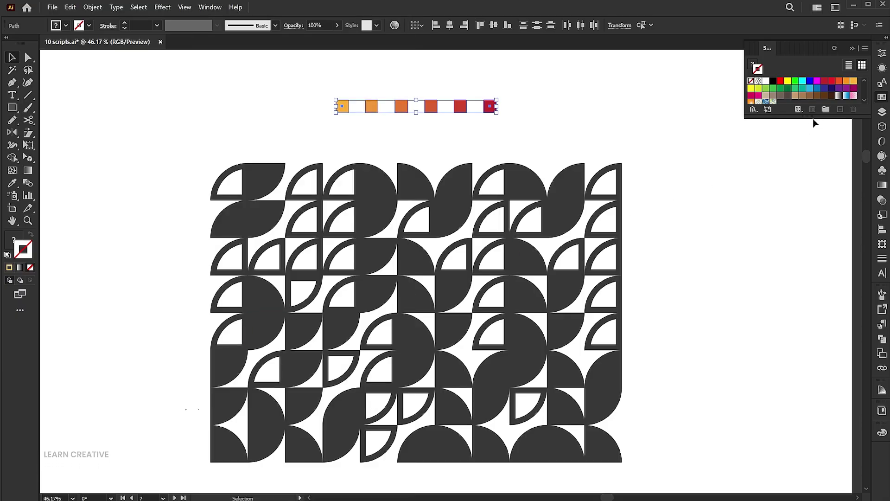
drag(814, 119, 795, 223)
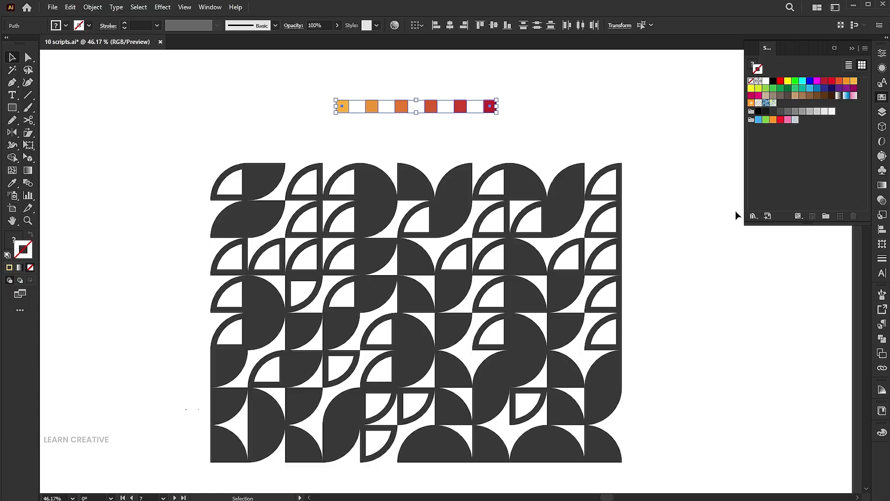
click(828, 217)
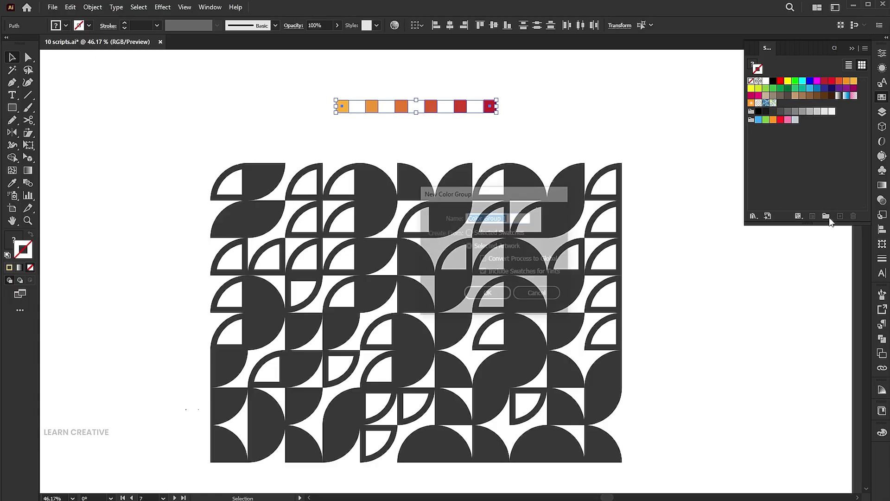
click(487, 293)
Step: Fill all shapes of the quarter-circle pattern with random colors from the new color group using the RandomSwatchFillColor script
drag(660, 158, 208, 459)
click(752, 129)
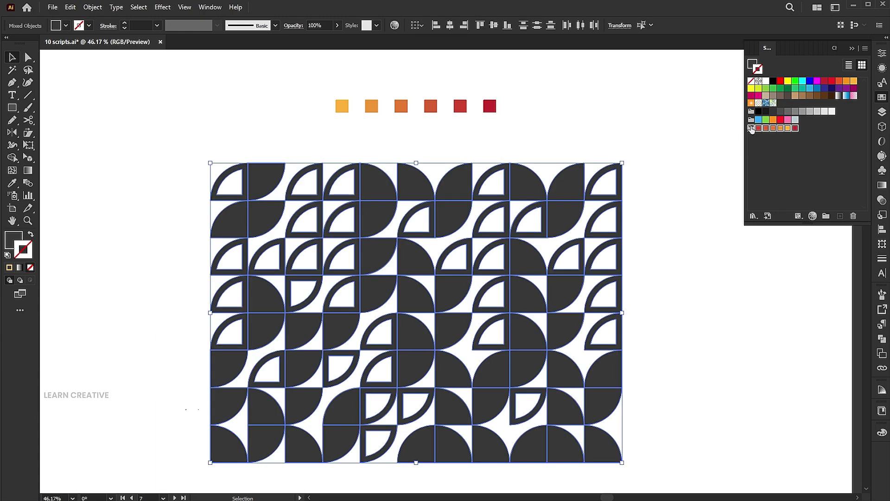
click(52, 7)
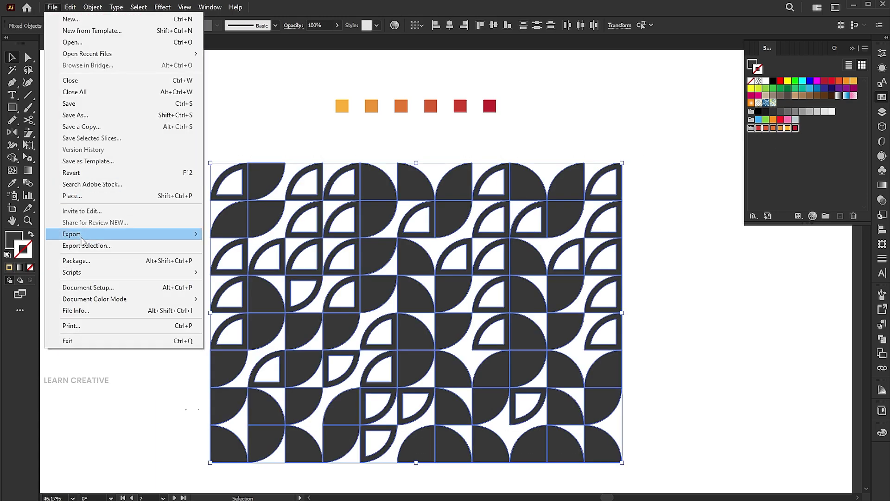
mouse_move(135, 272)
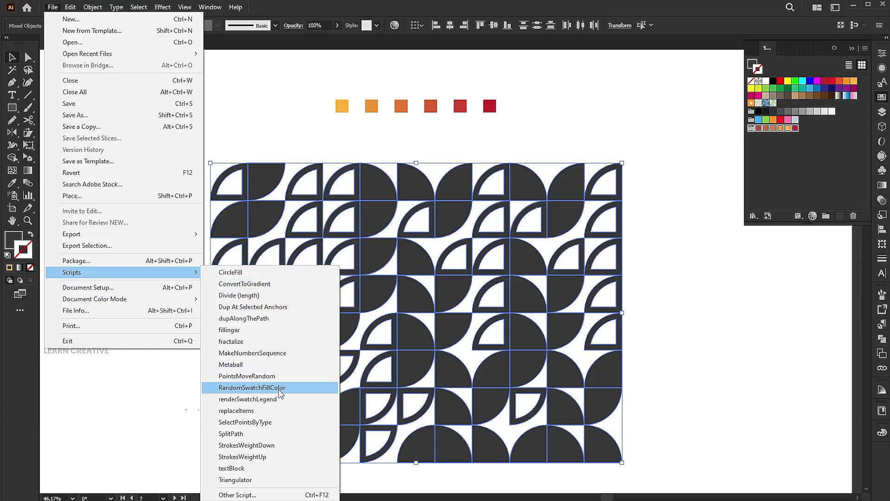
click(252, 388)
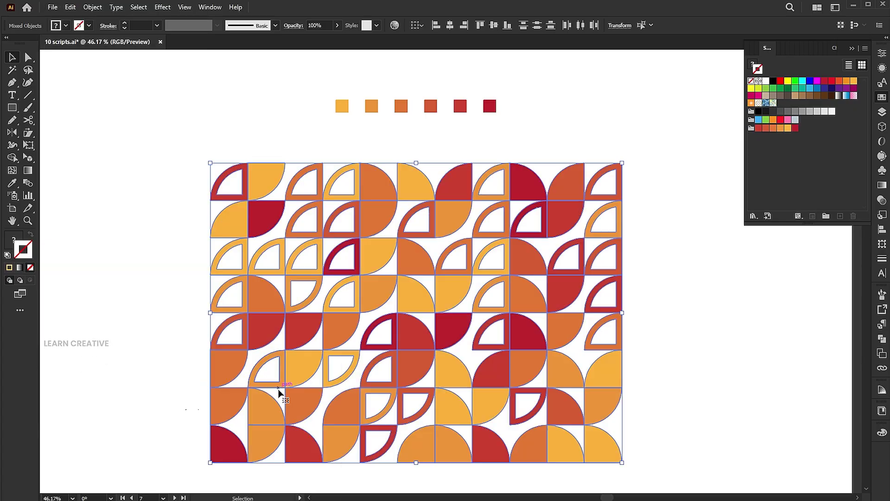
click(612, 136)
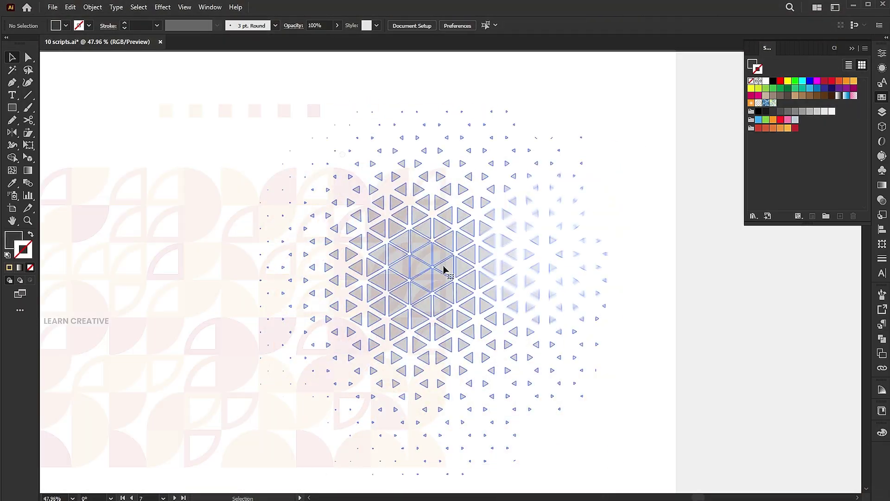
Step: With the triangle halftone group selected, create a color group named gray from the six lightest gray swatches
click(443, 268)
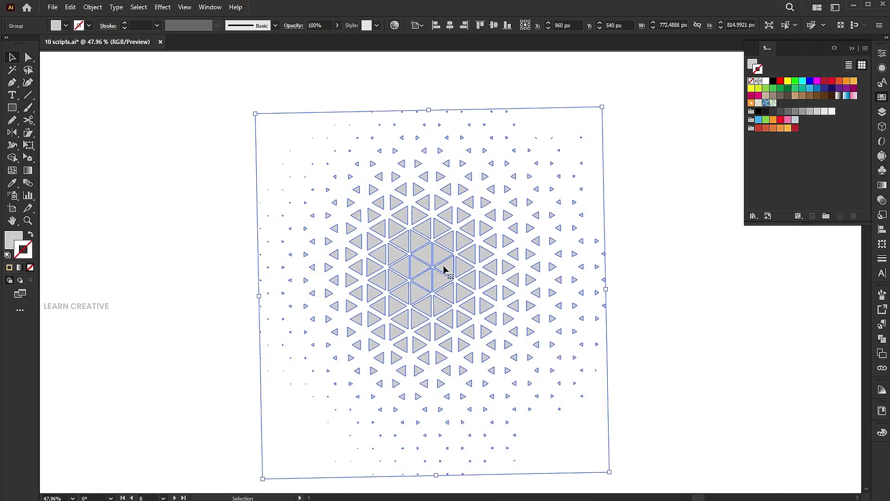
click(833, 112)
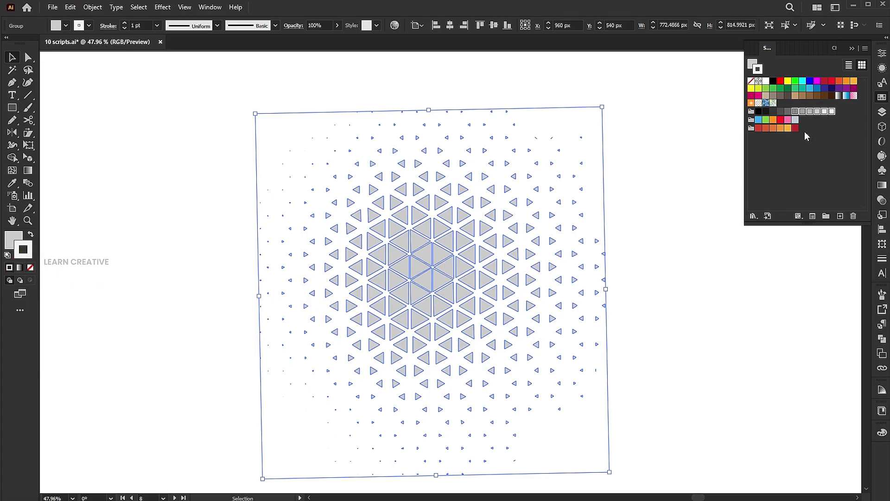
click(824, 217)
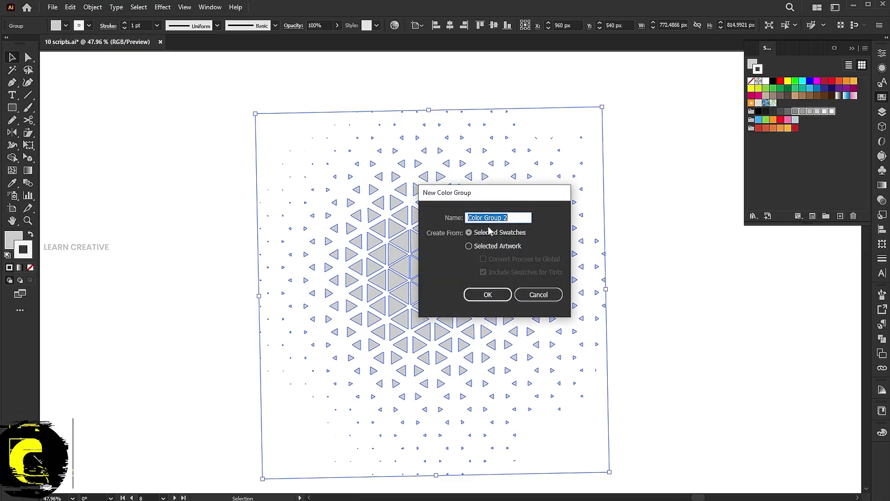
text(gray)
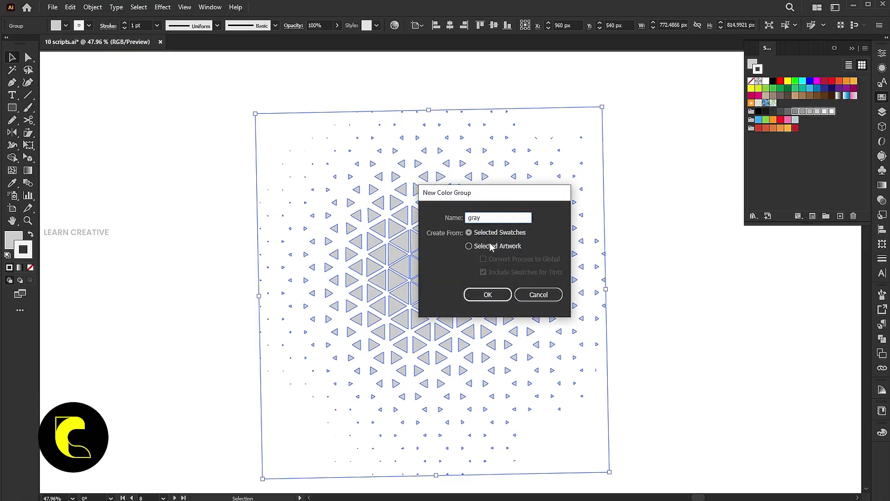
click(488, 295)
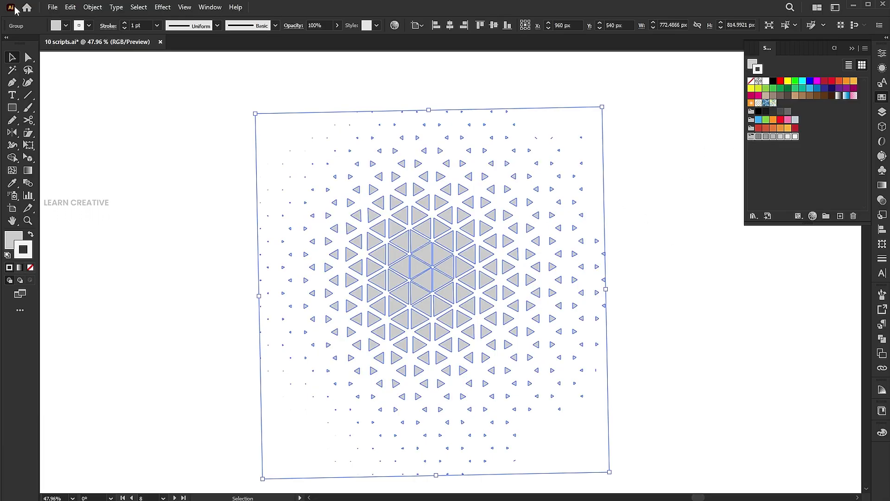
Step: Fill the halftone triangles randomly with the gray group's swatches using the RandomSwatchFillColor script
click(52, 7)
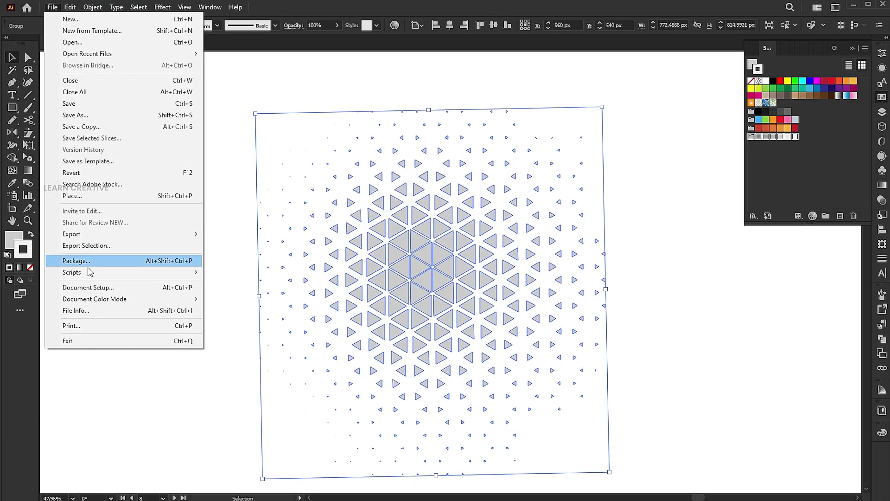
mouse_move(181, 272)
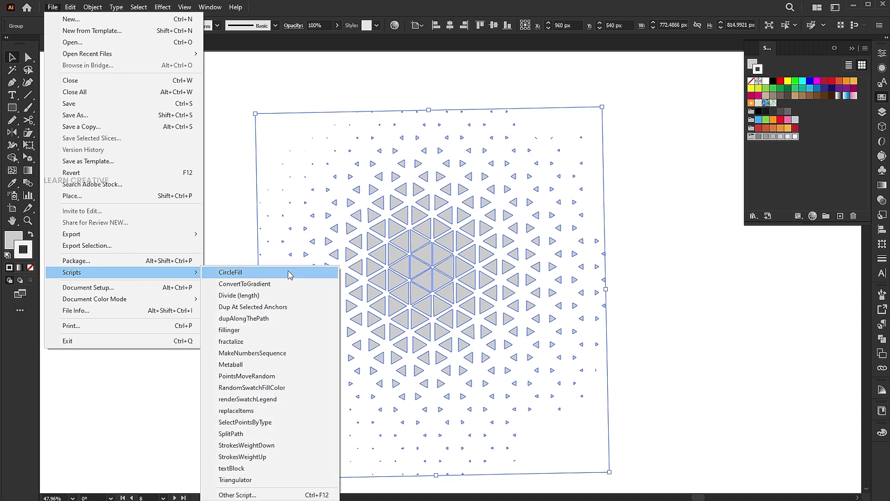
click(268, 387)
click(678, 276)
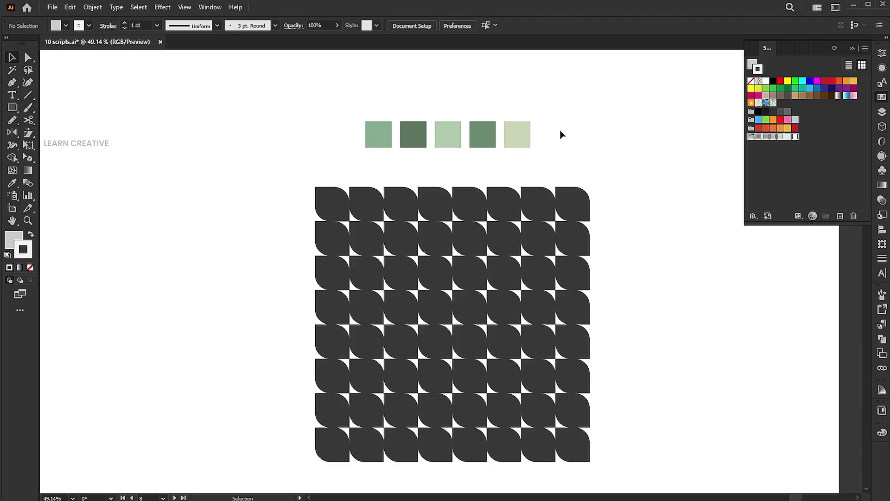
Step: Create a new color group in Swatches from the five green palette squares
drag(596, 87, 333, 157)
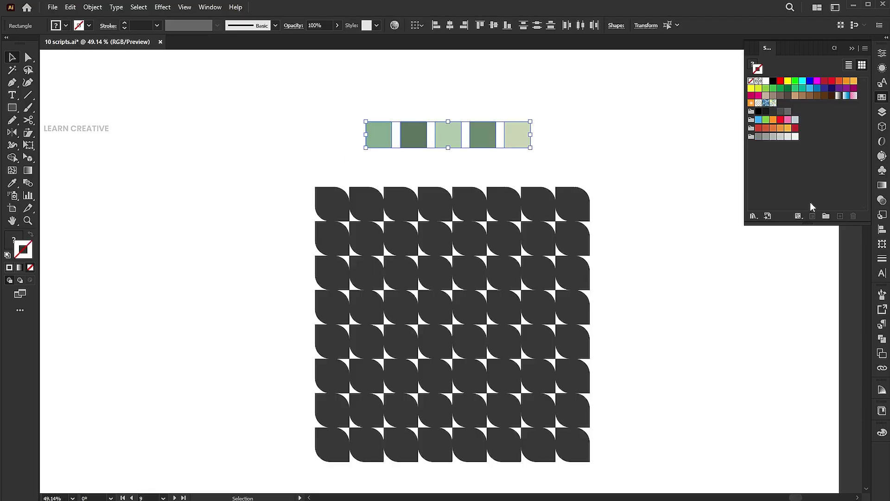
click(825, 217)
click(491, 295)
Step: Fill the dark leaf pattern randomly with colors from the green color group using the RandomSwatchFillColor script
drag(639, 175, 307, 447)
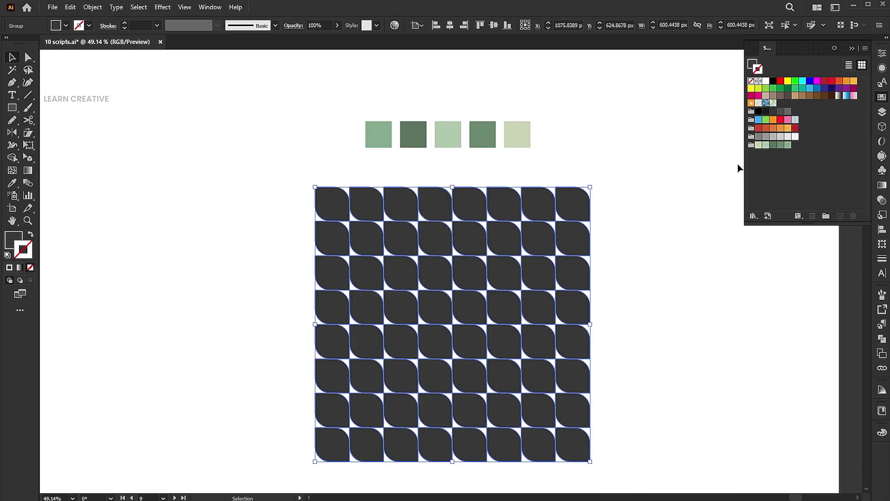
click(750, 147)
click(666, 280)
Step: Shift the colors of the whole leaf pattern with Recolor Artwork
drag(653, 186, 323, 467)
click(393, 26)
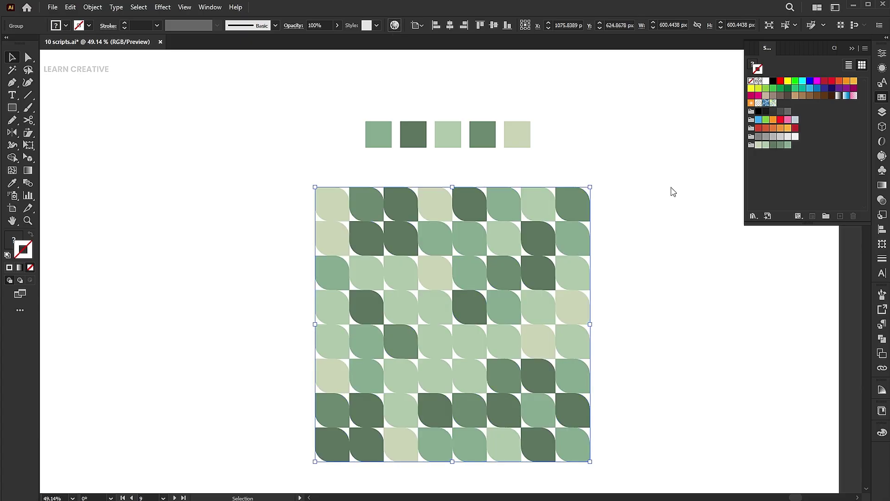
mouse_move(679, 266)
mouse_down()
mouse_move(679, 288)
mouse_move(687, 252)
mouse_move(667, 269)
mouse_up()
click(584, 124)
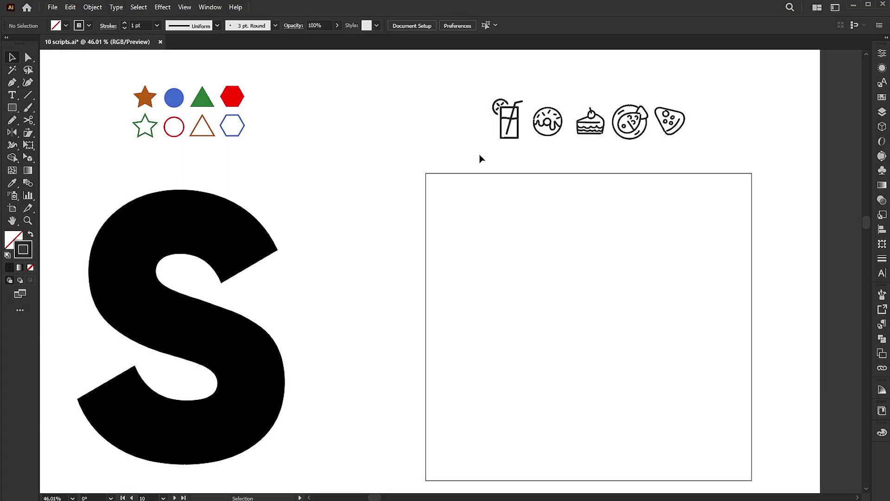
Step: Try to fill the empty rectangle by hand, scattering copies of the drink, donut, cake, plate and pizza icons inside it
click(501, 136)
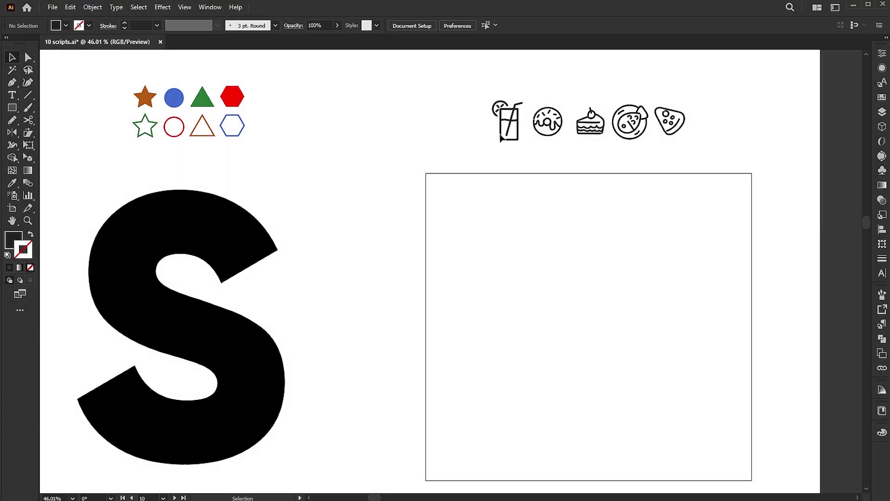
drag(501, 137, 440, 216)
drag(551, 130, 486, 207)
drag(581, 133, 484, 235)
drag(629, 128, 529, 207)
drag(669, 122, 568, 196)
drag(508, 127, 559, 240)
drag(589, 124, 602, 194)
drag(528, 204, 599, 234)
drag(482, 199, 631, 215)
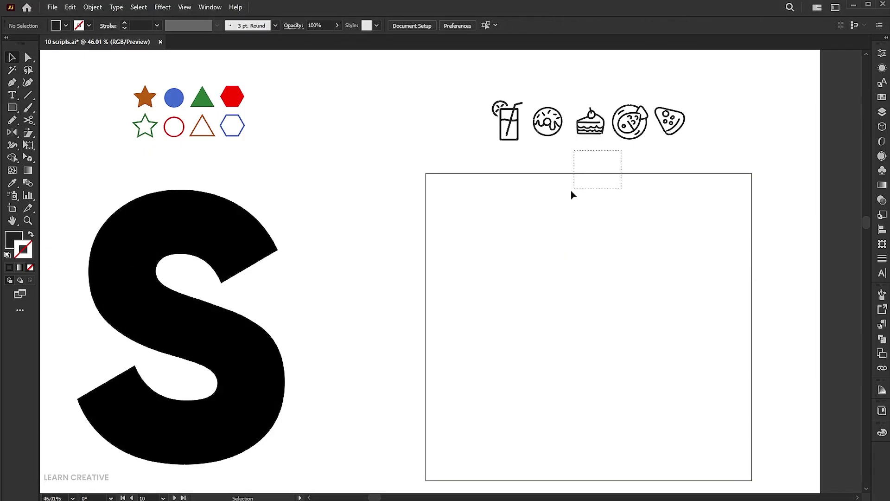
Step: Bring the empty rectangle below the food icons to the front of the stacking order
click(553, 174)
right_click(552, 174)
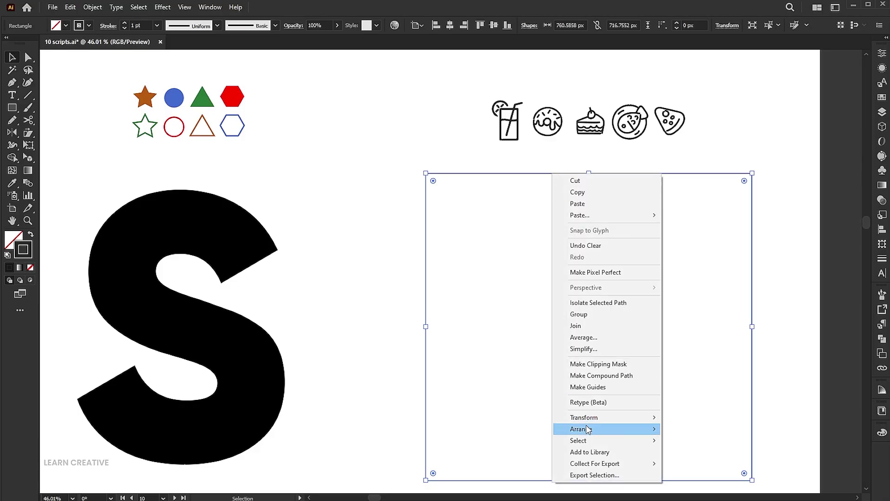
click(686, 429)
Step: Group the five food icons above the rectangle
click(727, 110)
drag(712, 97, 491, 141)
click(93, 8)
click(112, 68)
Step: Fill the rectangle with the grouped food icons using the fillinger script, going through its item size and resize settings
drag(410, 99, 682, 250)
click(53, 7)
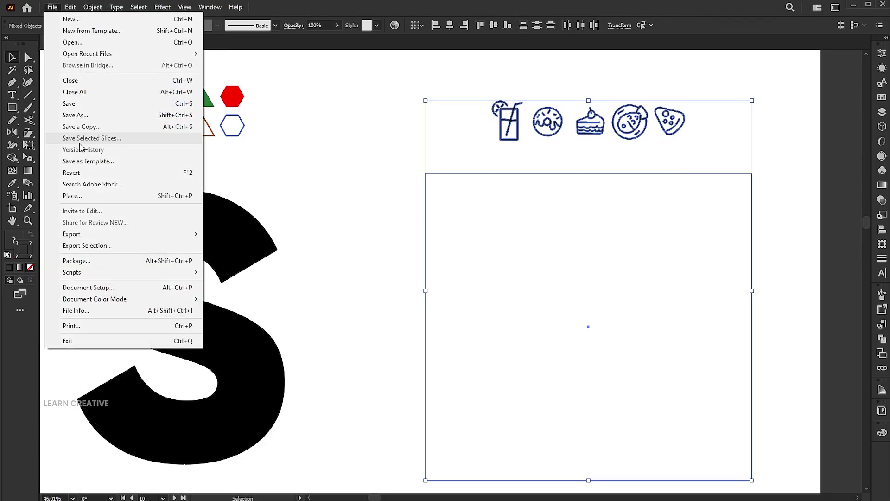
mouse_move(121, 273)
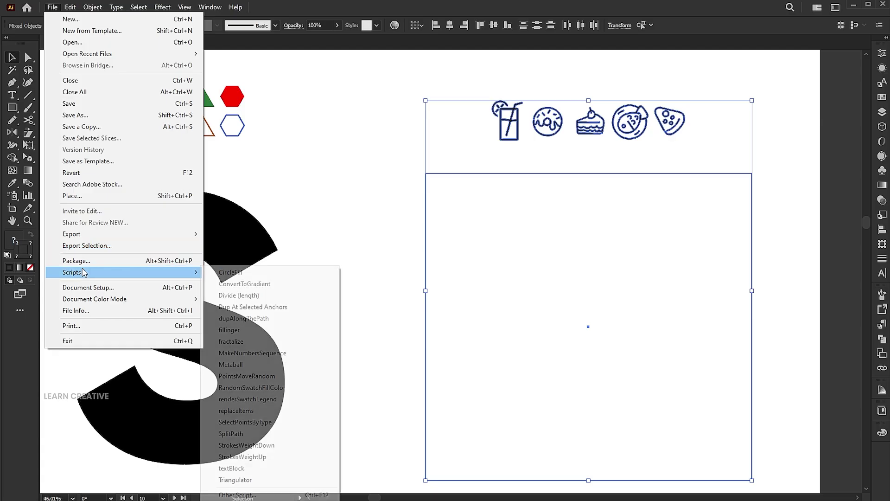
click(246, 330)
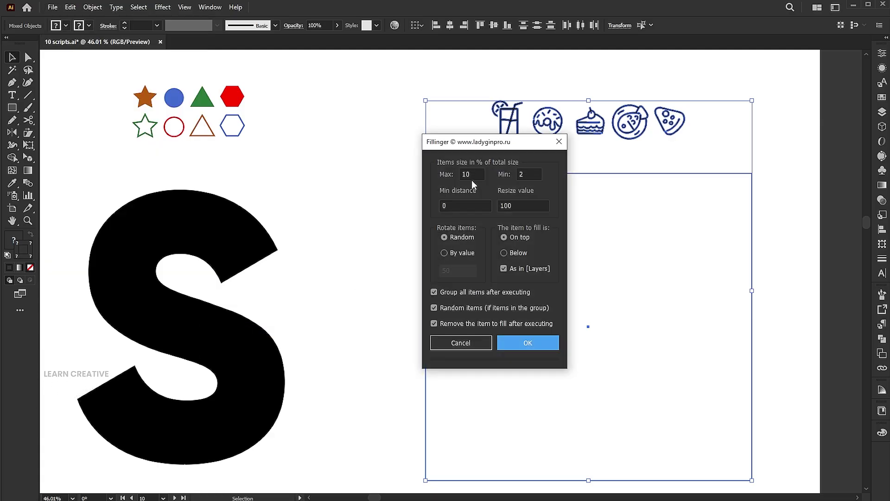
click(474, 175)
click(533, 175)
click(523, 205)
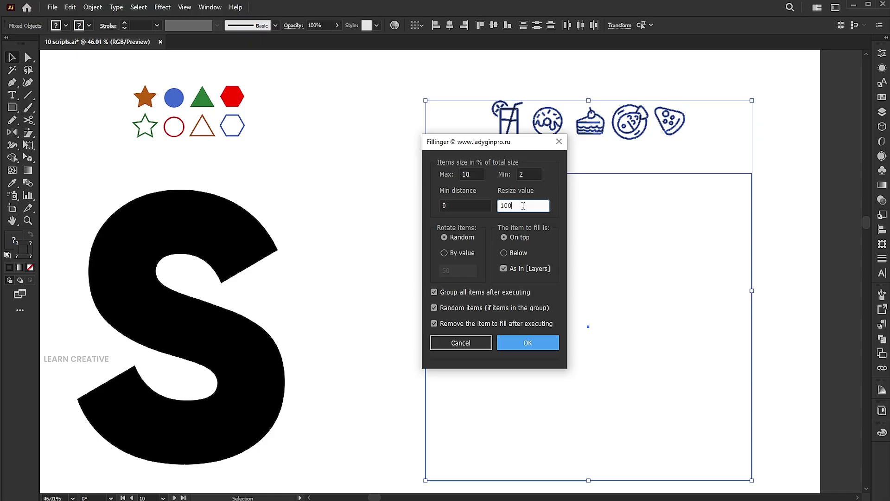
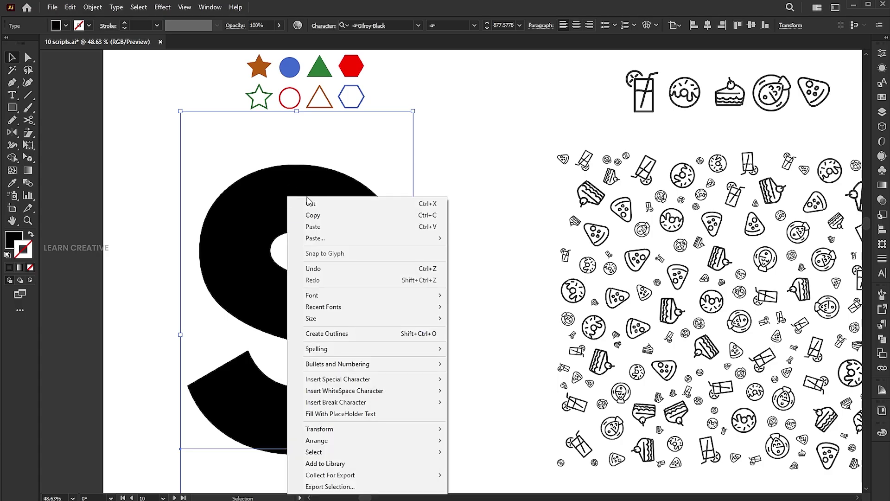
Step: Convert the large letter S to outlines and regroup the eight colored shapes above it
click(326, 333)
drag(353, 75, 346, 93)
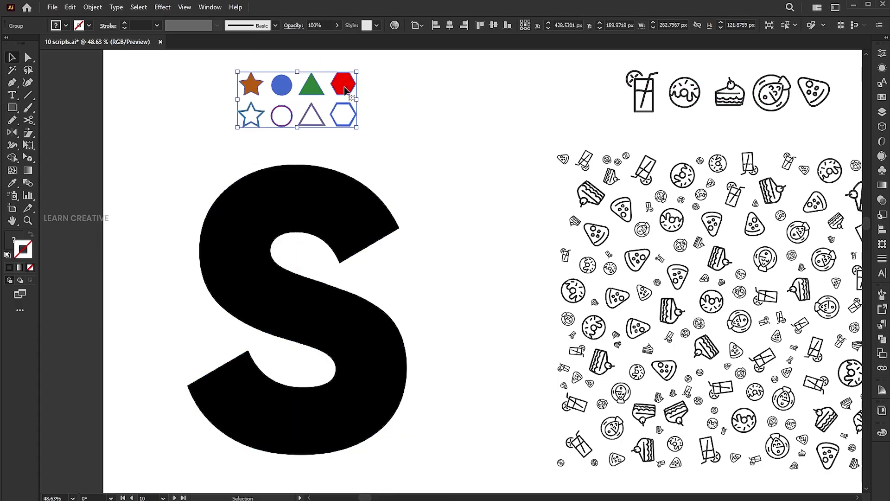
key(ctrl+shift+g)
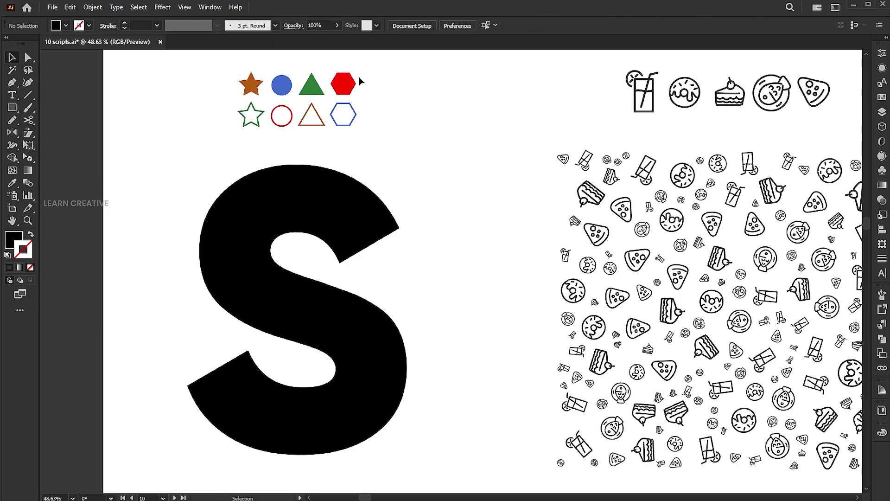
right_click(339, 92)
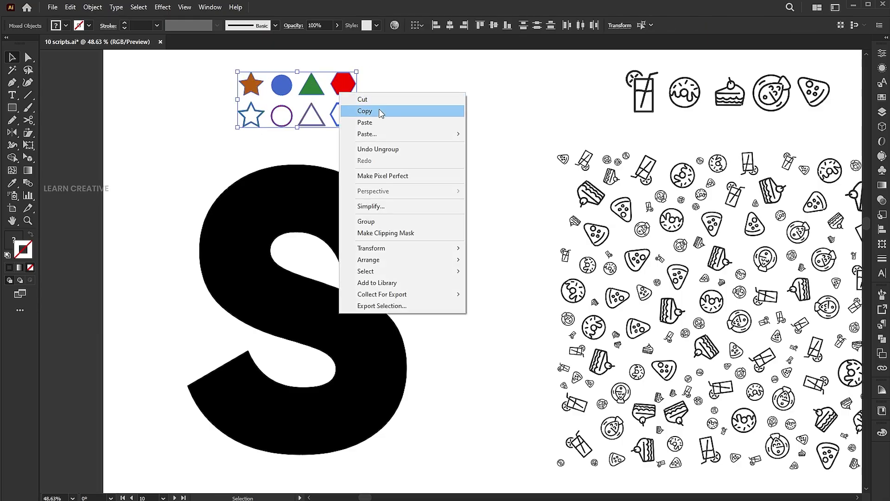
click(366, 221)
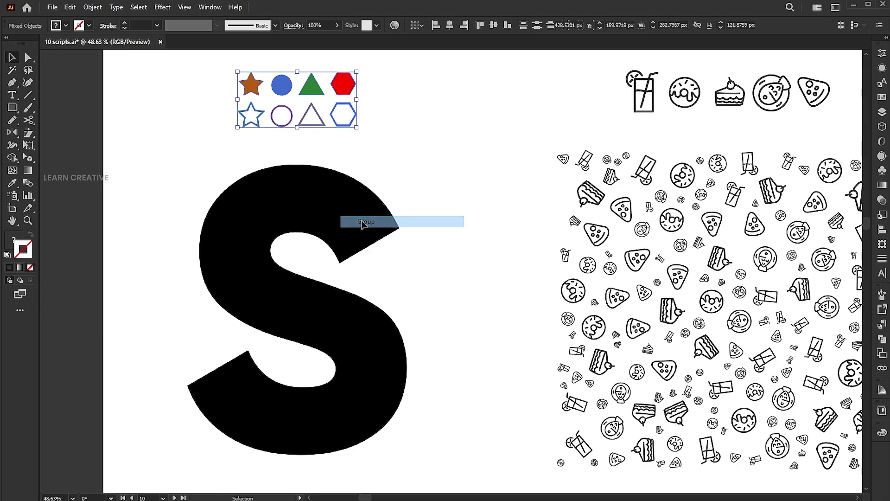
click(394, 167)
Step: Bring the outlined letter S to the front of the stacking order
click(299, 192)
right_click(299, 192)
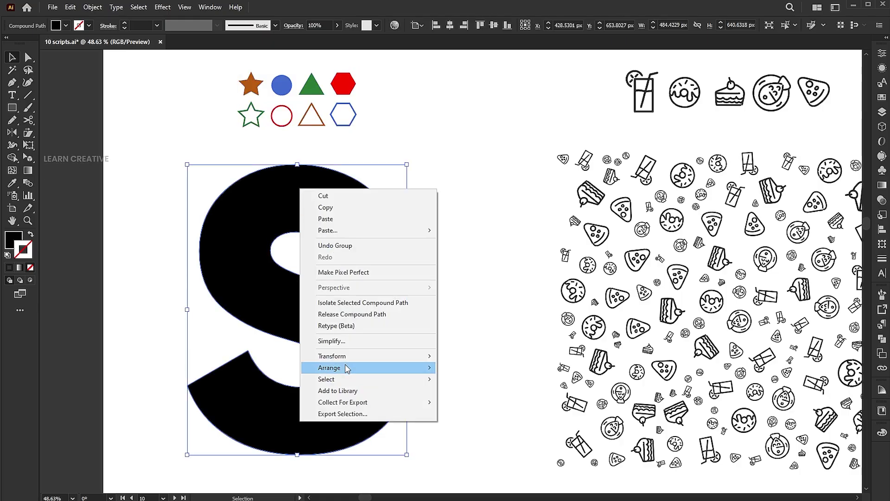
mouse_move(344, 368)
click(466, 368)
Step: Fill the outlined letter S with the grouped colored shapes using the fillinger script, with item sizes from 2 to 10% and resize value 100
drag(436, 73, 232, 212)
click(52, 7)
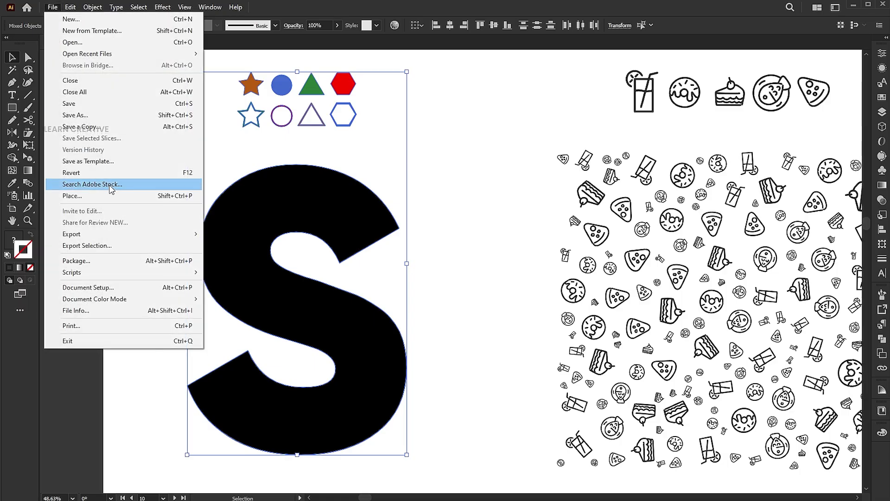
mouse_move(114, 272)
click(236, 330)
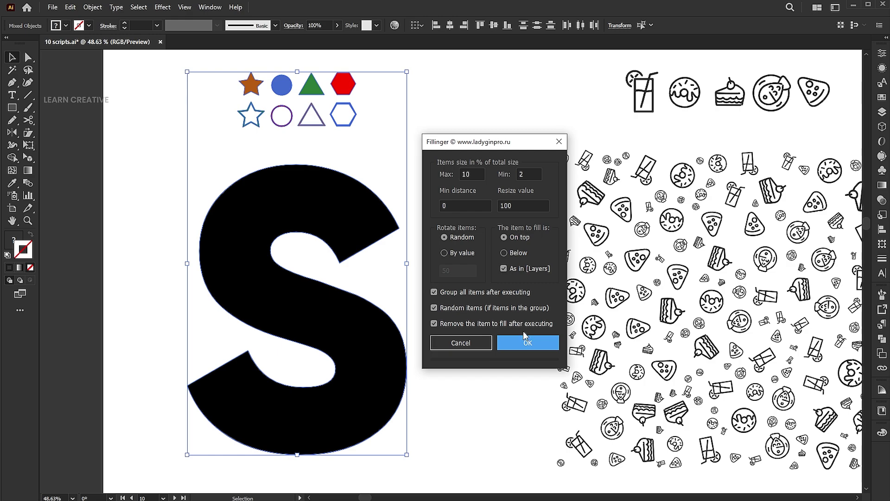
click(544, 346)
key(z)
mouse_move(367, 248)
mouse_down()
mouse_move(392, 252)
mouse_move(366, 245)
mouse_up()
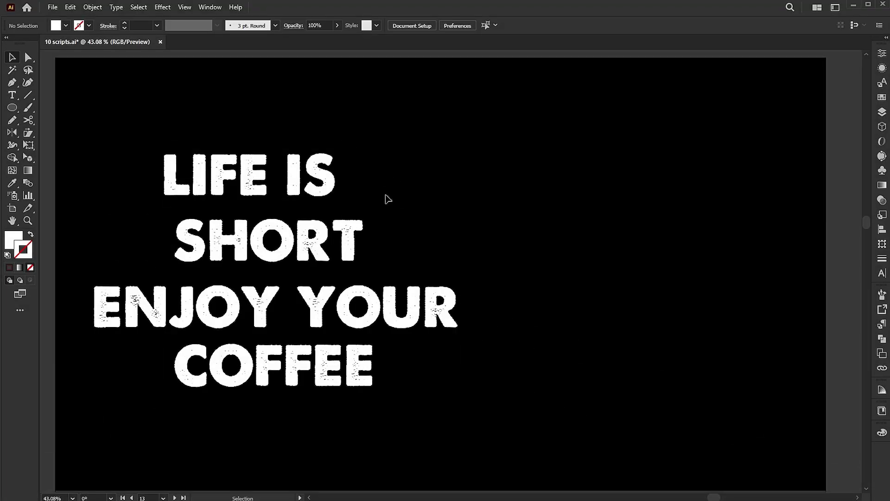
Step: Move the four white text lines toward the middle of the artboard, shifting LIFE IS over the other lines
drag(366, 322, 537, 322)
drag(503, 162, 529, 144)
click(519, 243)
drag(554, 256, 526, 241)
drag(502, 308, 618, 260)
drag(739, 298, 536, 260)
drag(477, 381, 501, 308)
drag(566, 343, 529, 338)
click(586, 322)
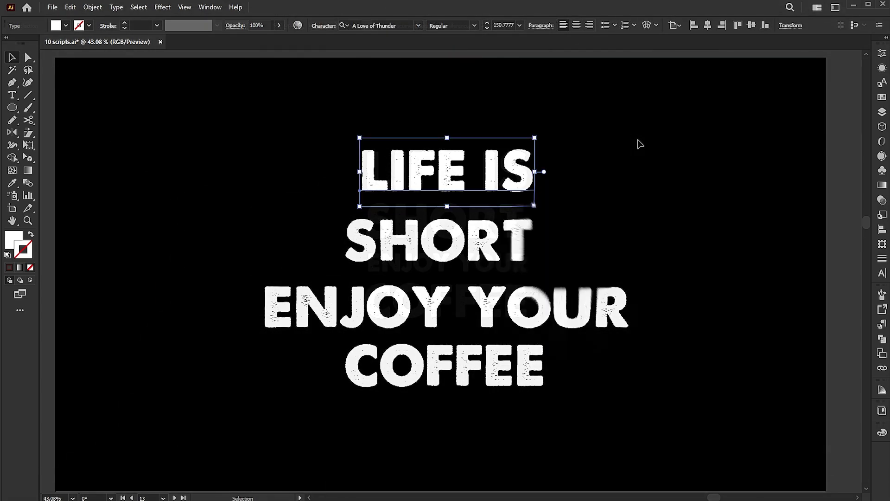
Step: Run the textBlock script on the four coffee quote lines with a block width of 300 pt
drag(638, 141, 383, 380)
click(52, 7)
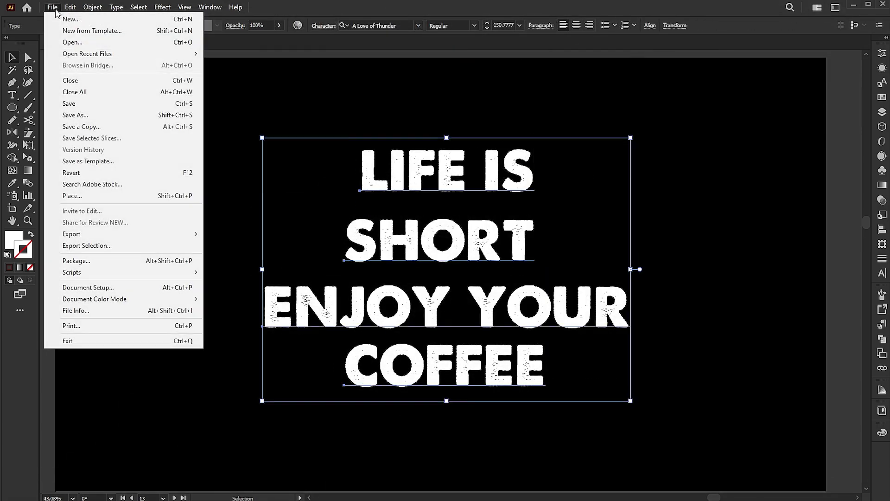
mouse_move(76, 272)
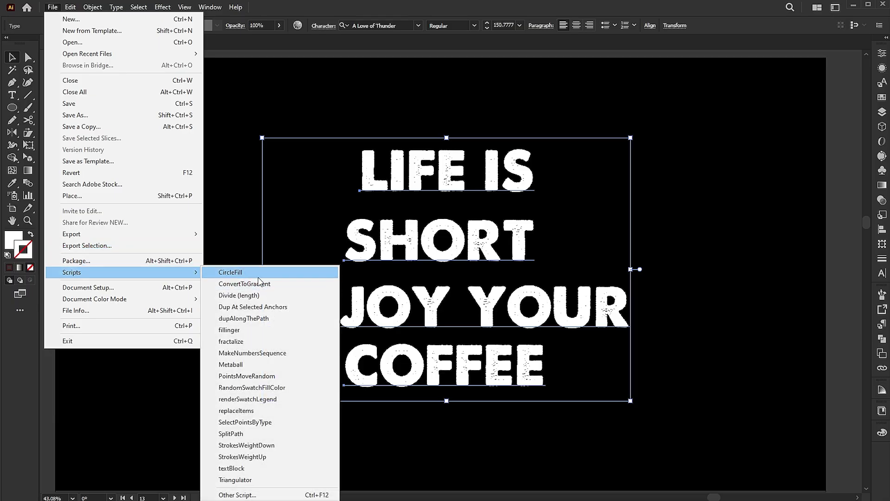
click(237, 469)
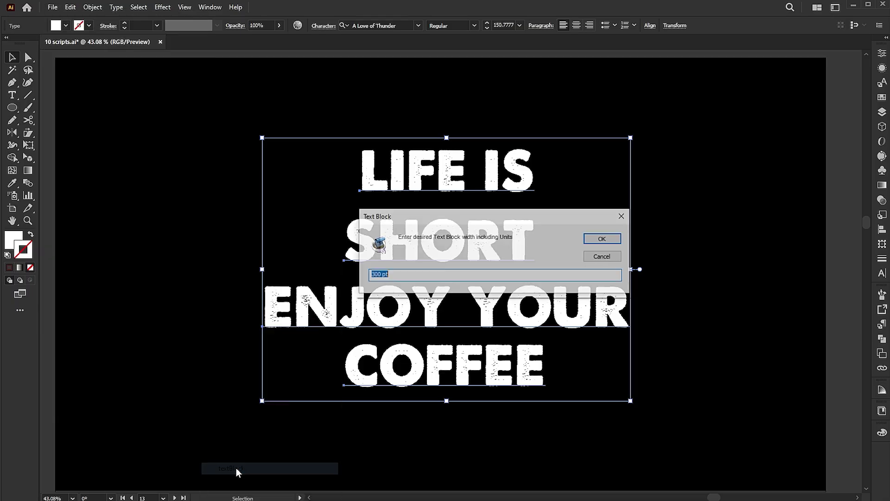
click(593, 238)
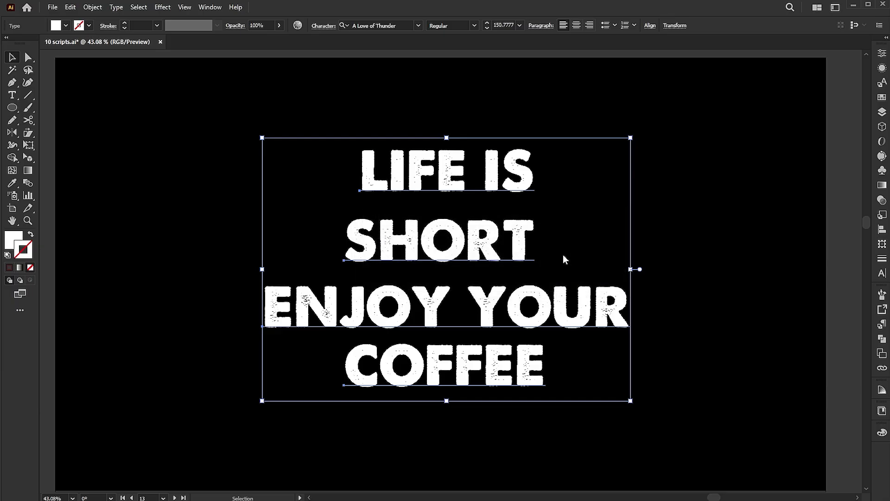
Step: Delete the original coffee quote lines, then center the justified text block on the black artboard and enlarge it
drag(527, 338, 248, 320)
key(Delete)
drag(605, 235, 427, 317)
drag(497, 276, 557, 278)
click(636, 273)
Step: Draw a rectangle about 604 by 142 px over the SHORT line and fill it with orange FF9100
drag(12, 107, 60, 106)
drag(314, 233, 556, 290)
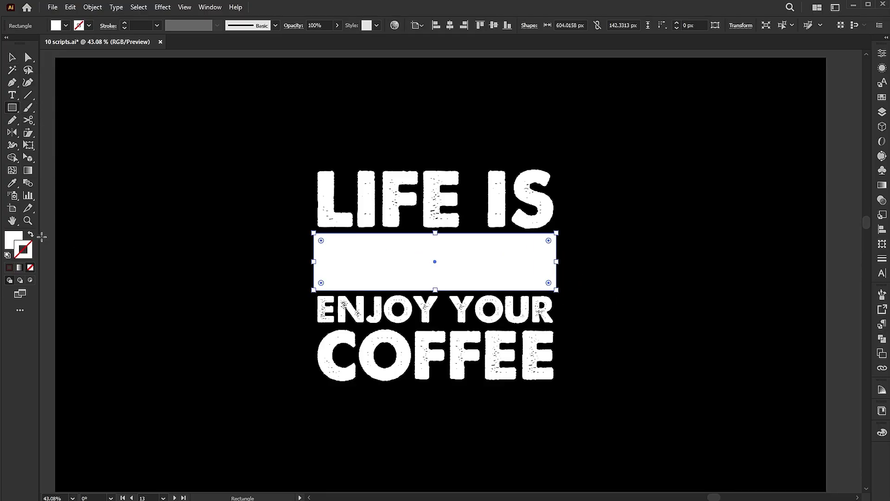
double_click(14, 240)
text(F7931E)
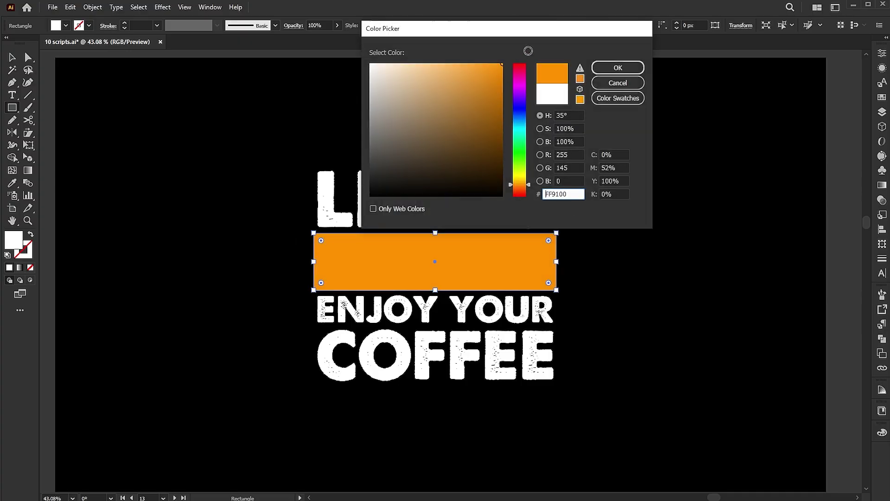
click(618, 67)
Step: Duplicate the orange rectangle onto the COFFEE line and arrange both rectangles behind the text
key(v)
drag(533, 260, 533, 352)
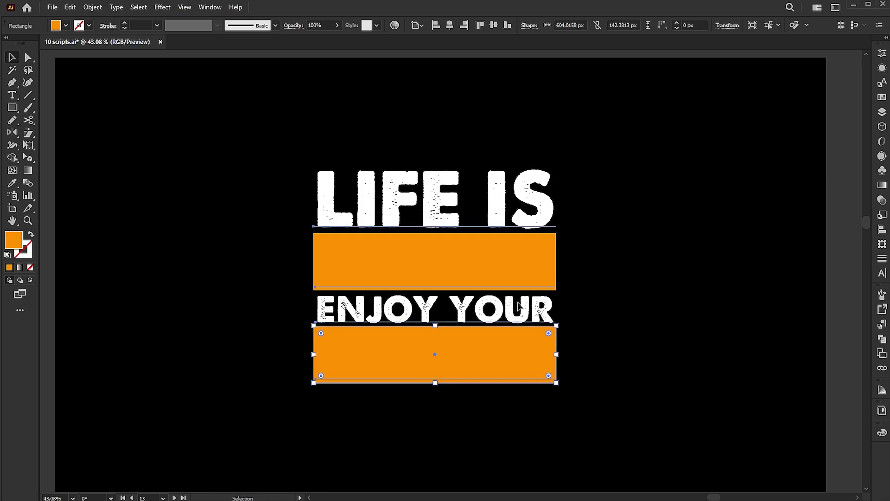
click(518, 303)
key(ctrl+shift+bracketleft)
click(31, 57)
click(626, 362)
click(528, 254)
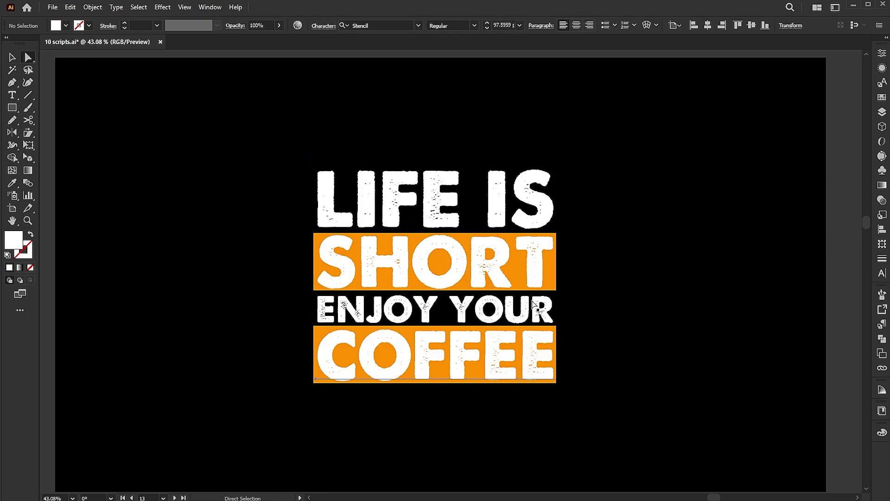
click(145, 155)
Step: Run the textBlock script on the four LIFE'S TOO SHORT FOR REGRETS lines with a width of 300 pt
key(v)
click(543, 124)
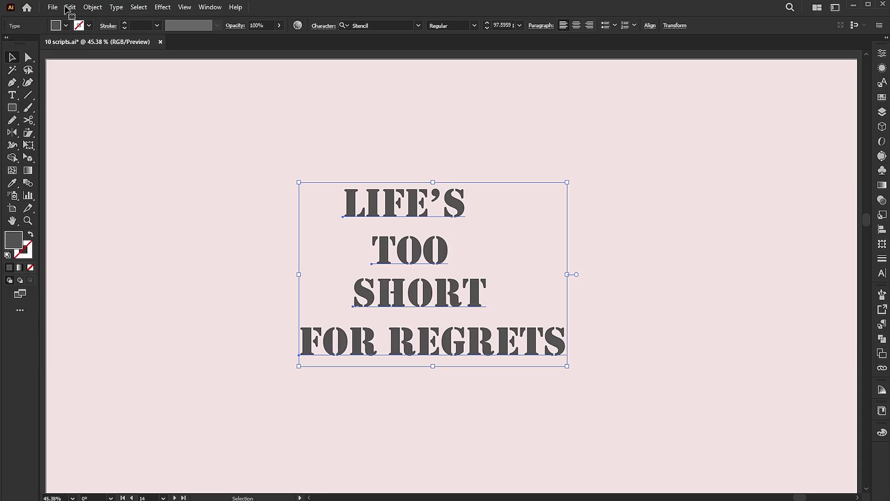
click(53, 7)
mouse_move(103, 277)
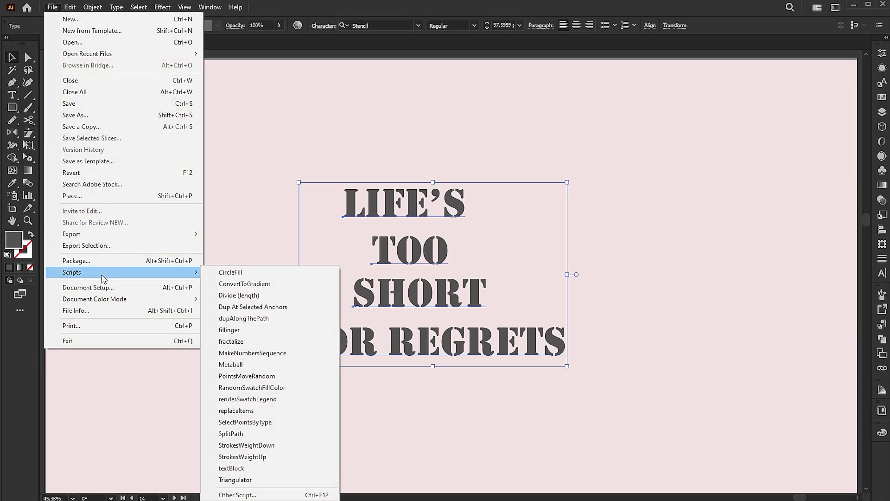
click(254, 467)
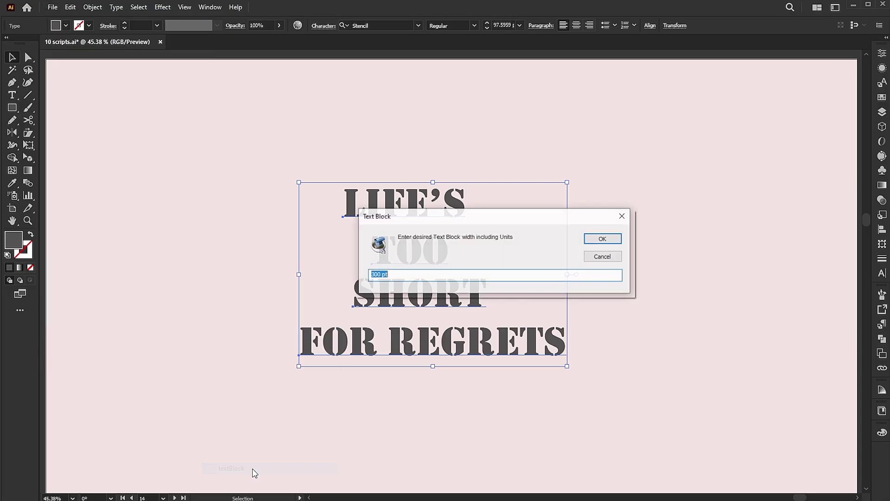
click(601, 239)
click(602, 239)
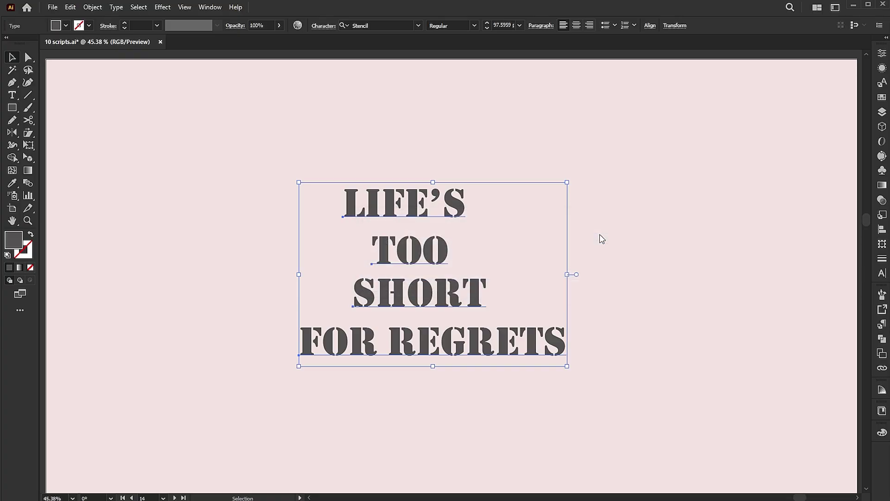
Step: Move the original regrets lines aside and delete them, then center and enlarge the generated text block
drag(484, 301, 285, 306)
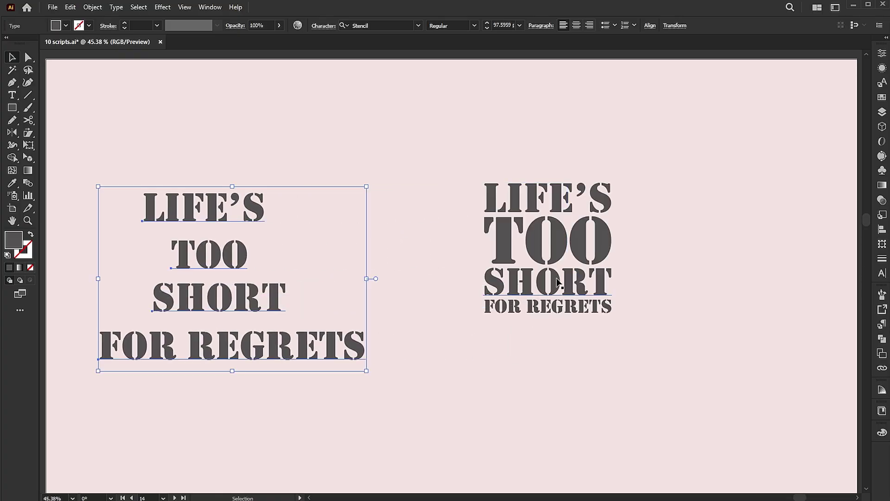
click(607, 259)
drag(616, 250, 650, 250)
click(280, 288)
key(Delete)
drag(550, 285, 471, 311)
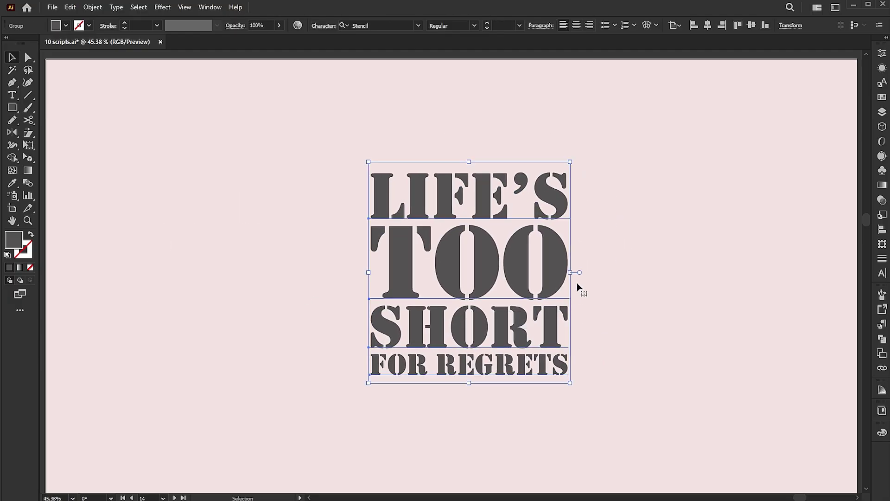
drag(572, 275, 616, 274)
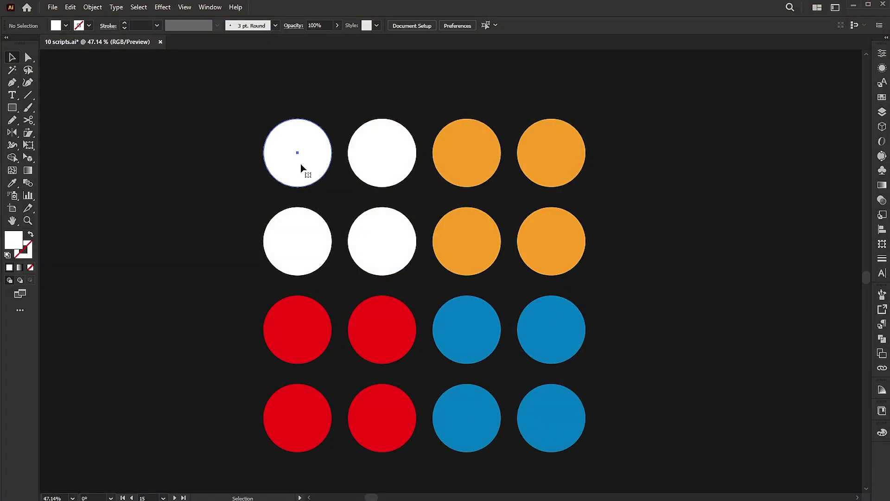
Step: Join the upper-left and lower-right white circles with the Metaball script at a rate of 65
click(301, 163)
shift+click(363, 227)
click(57, 9)
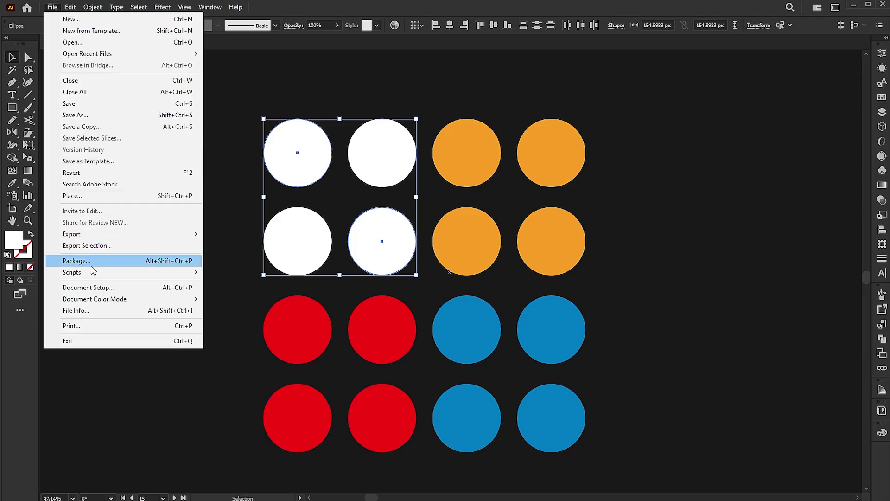
mouse_move(91, 273)
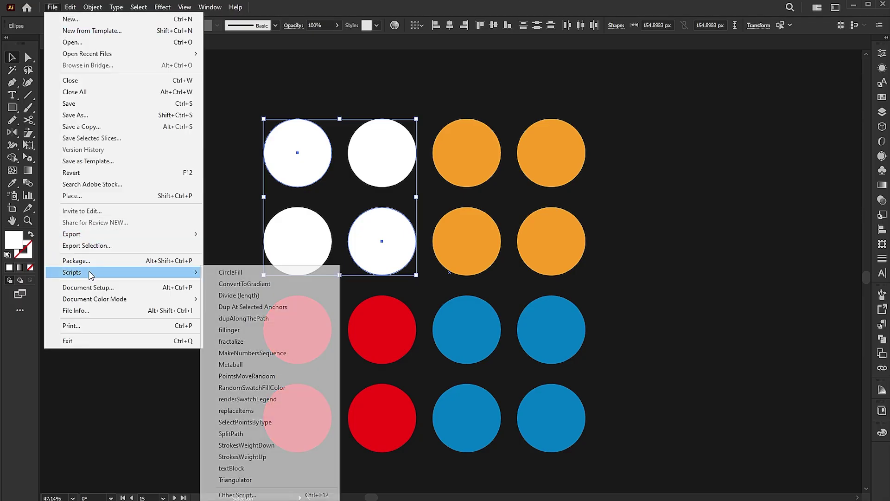
click(232, 366)
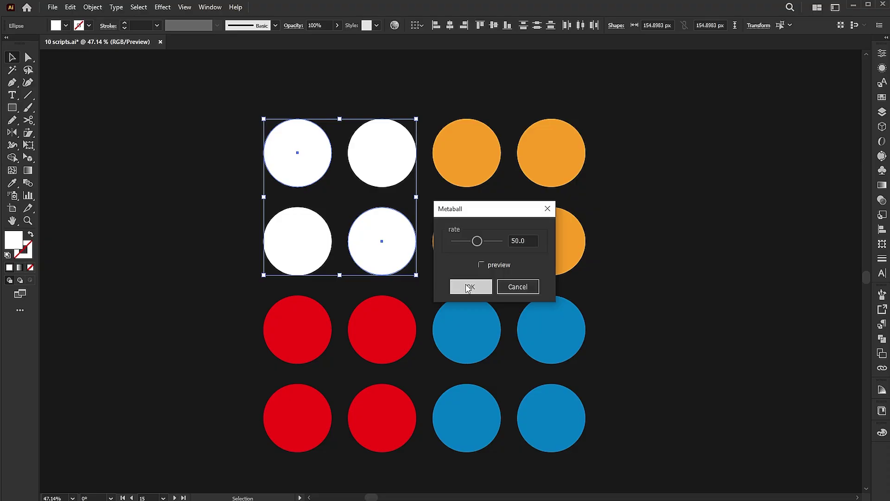
click(482, 266)
drag(477, 241, 485, 246)
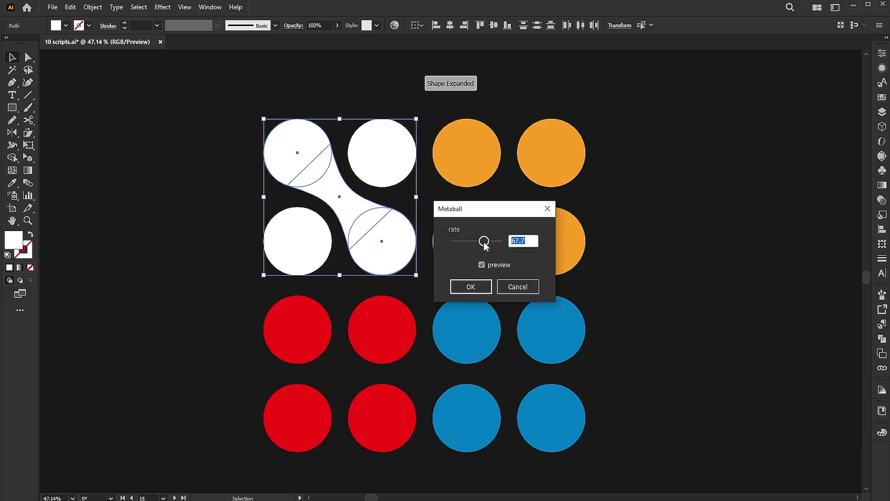
text(65)
click(475, 287)
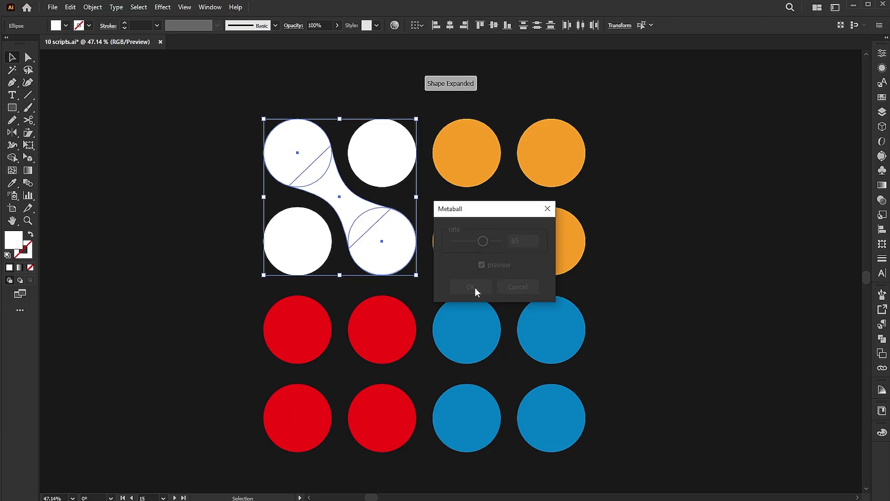
Step: Join the lower-left and upper-right orange circles with the Metaball script at a rate of 65
click(466, 277)
shift+click(540, 174)
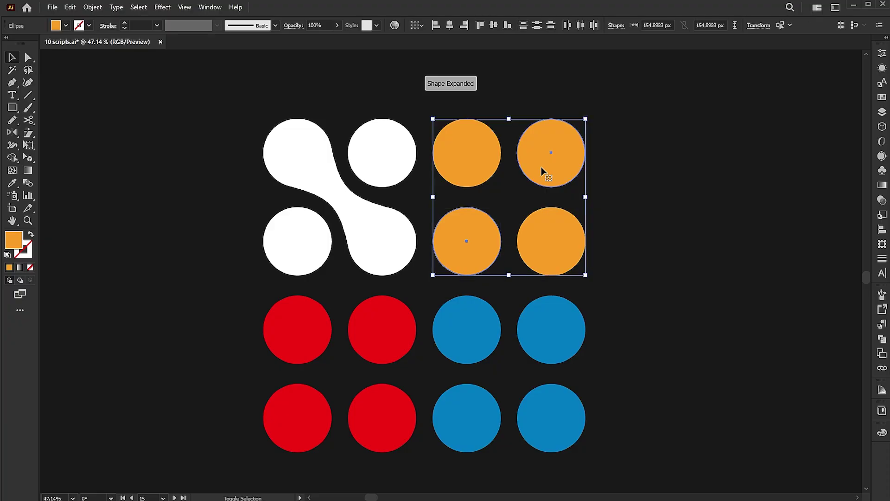
key(F2)
text(65)
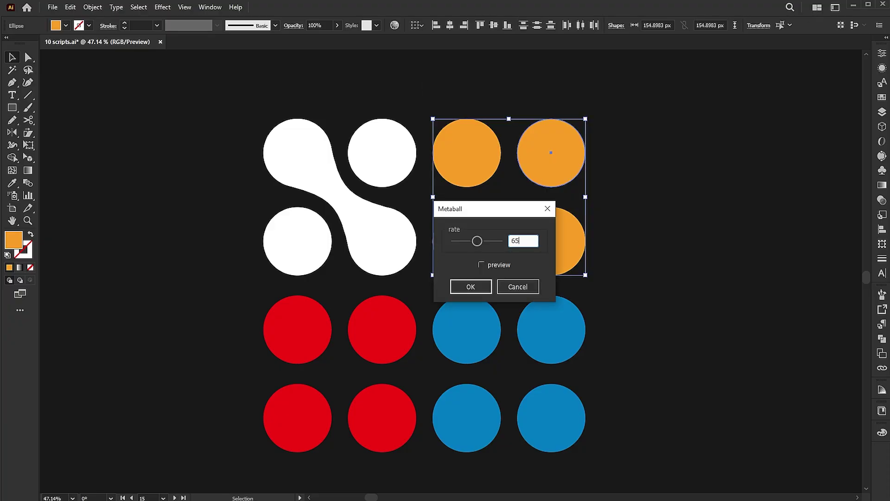
key(Return)
Step: Join the upper-right and lower-left red circles with the Metaball script
click(377, 337)
shift+click(323, 403)
key(F2)
key(Return)
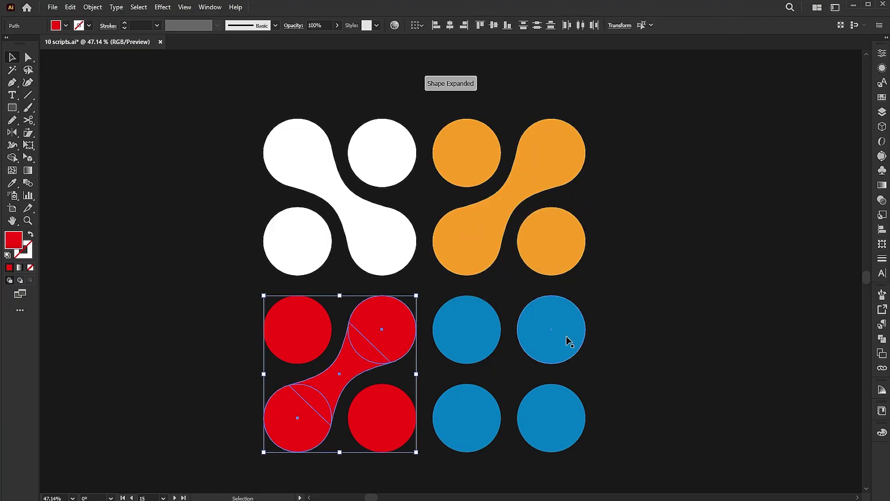
Step: Join the upper-left and lower-right blue circles with the Metaball script
click(491, 332)
shift+click(544, 402)
key(F2)
key(Return)
click(685, 340)
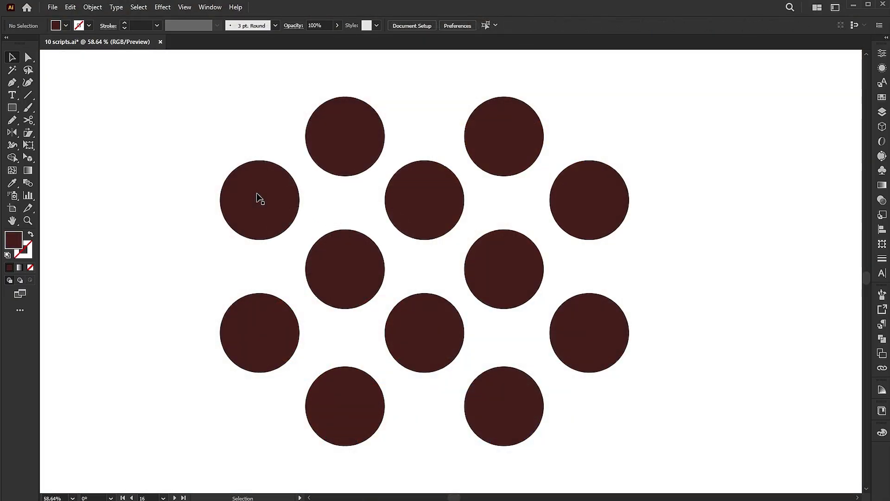
Step: Connect the two dark circles in the leftmost column with the Metaball script
click(258, 199)
shift+click(254, 338)
key(F2)
double_click(527, 240)
key(Return)
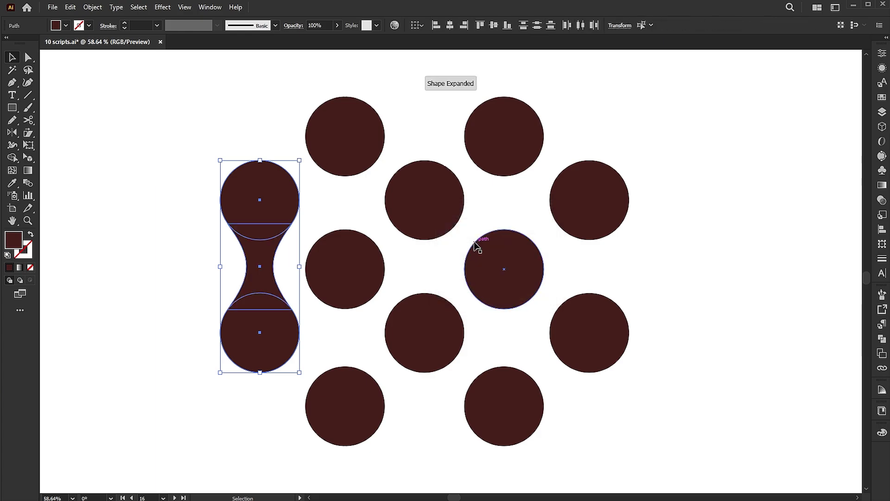
click(356, 220)
Step: Connect all three dark circles in the second column with the Metaball script
click(344, 139)
shift+click(350, 238)
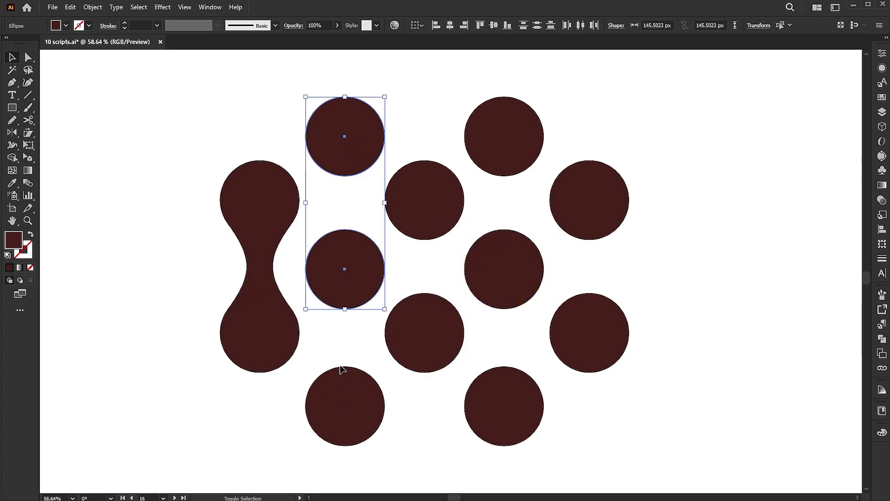
shift+click(343, 375)
key(F2)
key(Return)
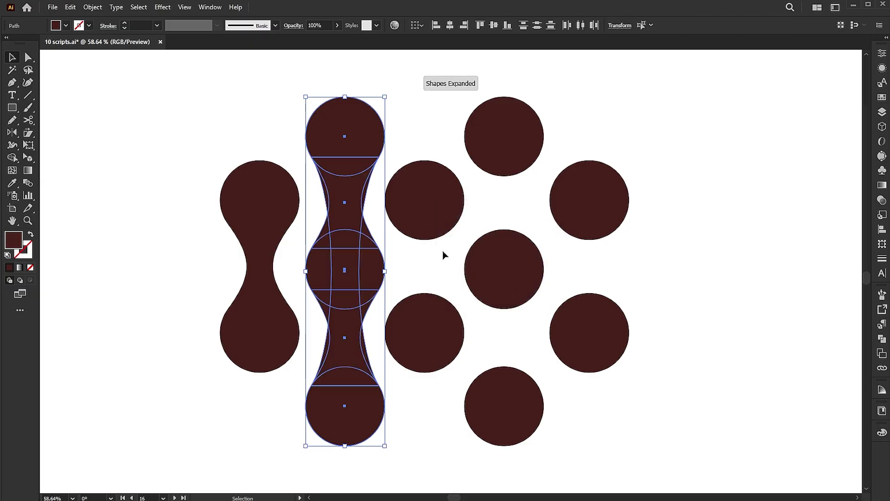
Step: Examine the long connector path spanning from the top circle to the bottom circle of the second column
click(378, 207)
click(368, 192)
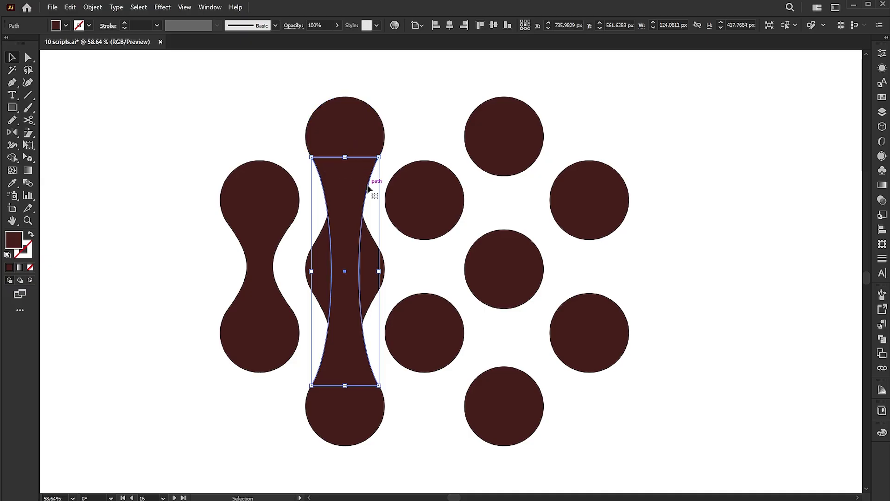
click(384, 226)
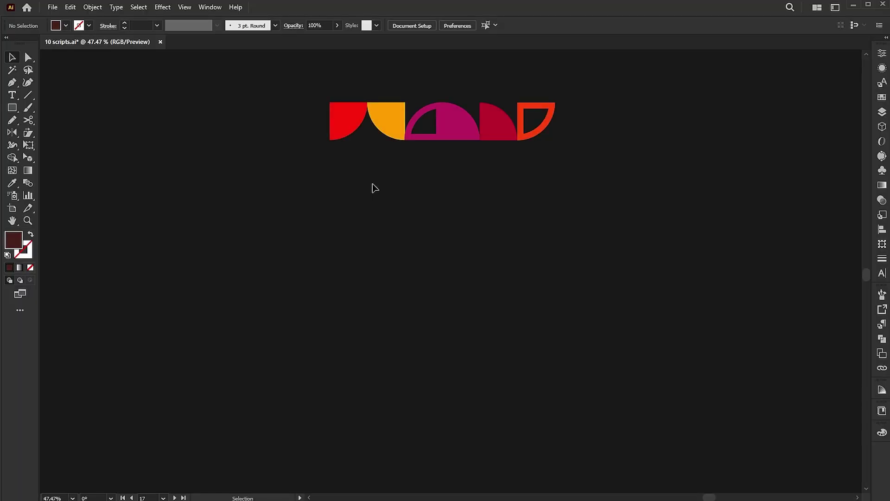
Step: Draw a square of about 674 px below the row of colored shapes and give it a red stroke without fill
click(17, 111)
drag(310, 183, 609, 336)
key(v)
drag(523, 306, 515, 297)
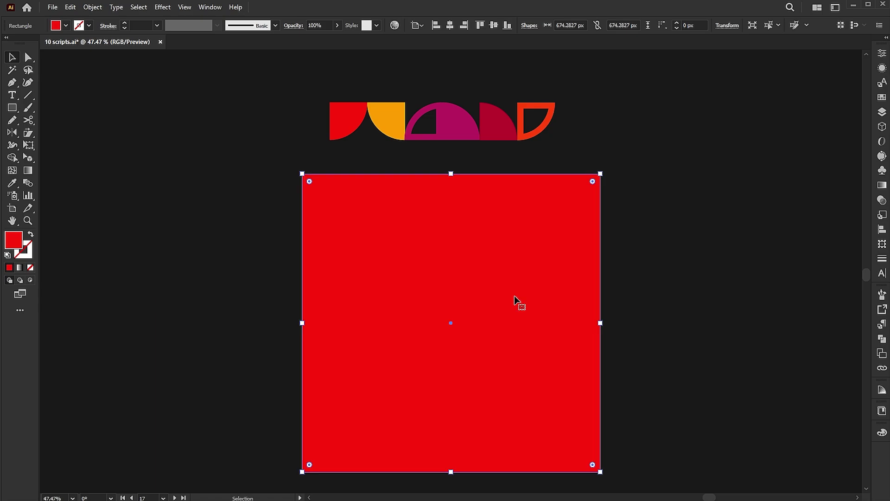
click(31, 235)
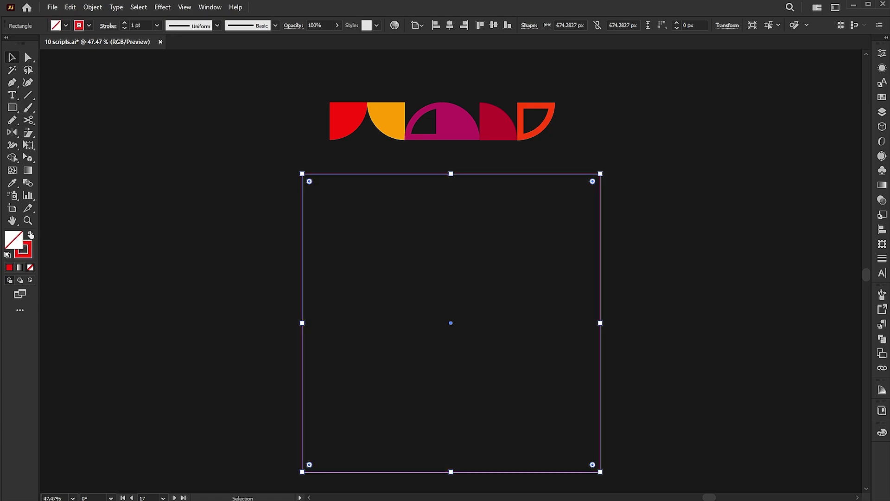
Step: Split the red-stroked square into a grid of 8 rows and 8 columns
click(96, 9)
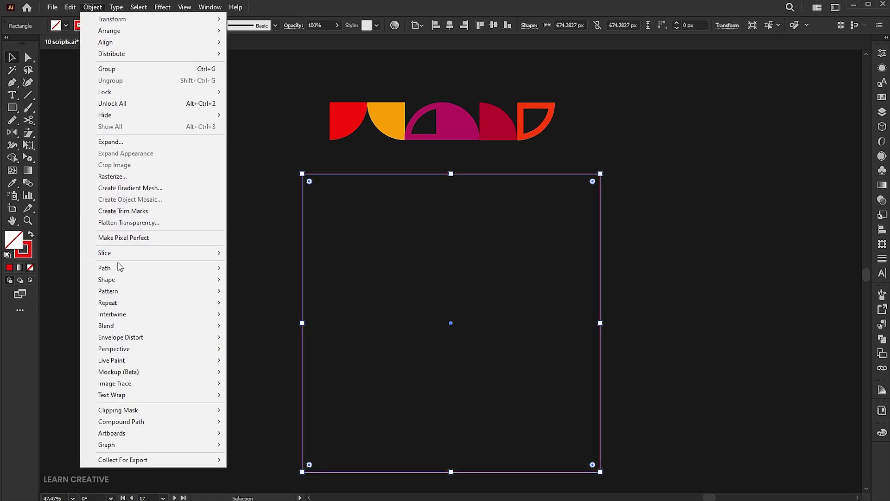
mouse_move(117, 268)
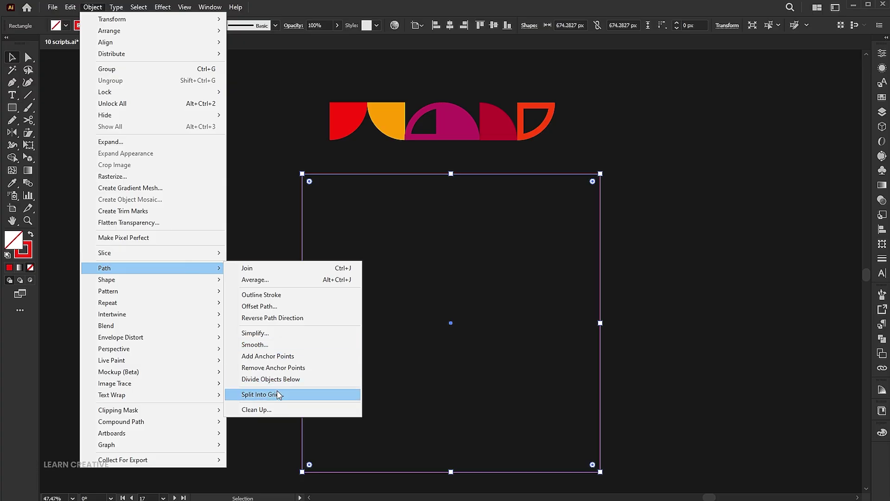
click(278, 395)
text(8)
click(505, 111)
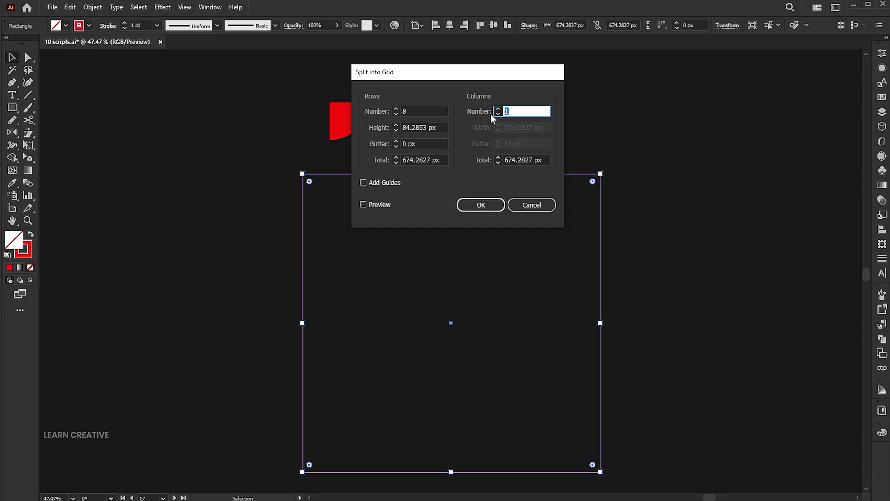
text(8)
click(481, 205)
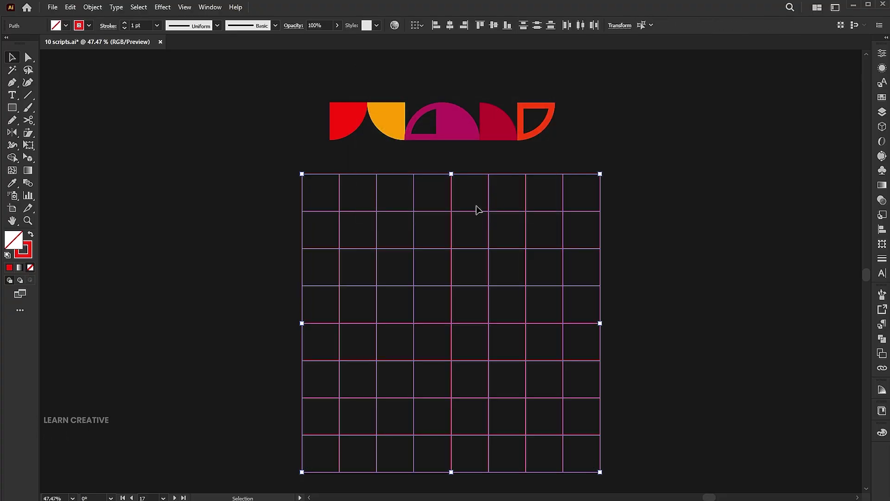
click(646, 178)
Step: Group the row of colored quarter-circle shapes and bring the group to the front
drag(638, 95, 301, 141)
right_click(387, 115)
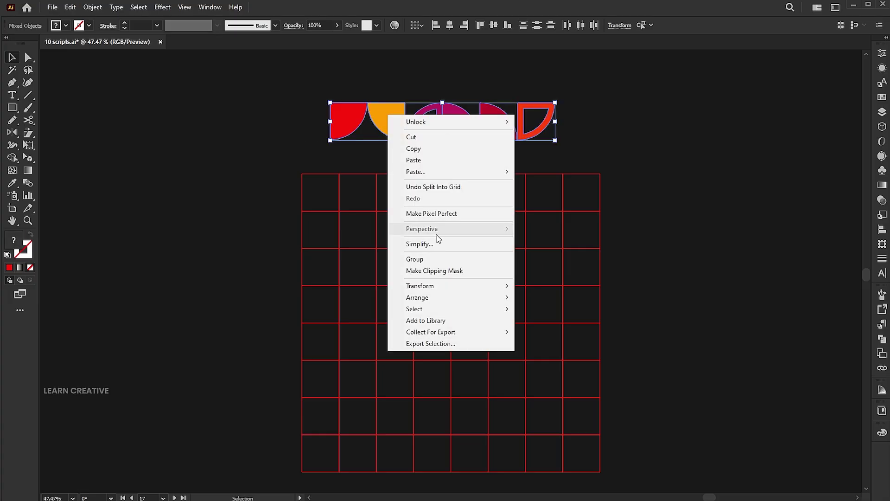
click(423, 259)
right_click(388, 106)
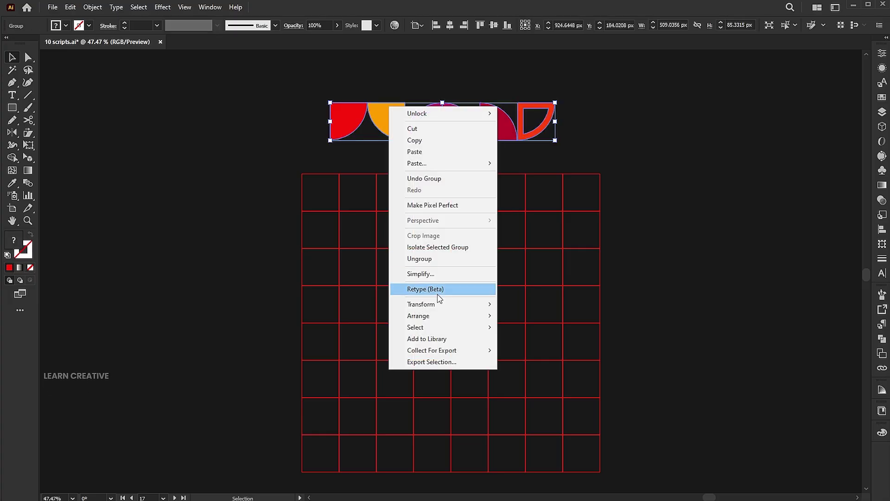
click(510, 316)
Step: Replace the grid cells with the grouped shapes using the replaceItems script, set to All in group (random) at 100%
drag(706, 104, 280, 451)
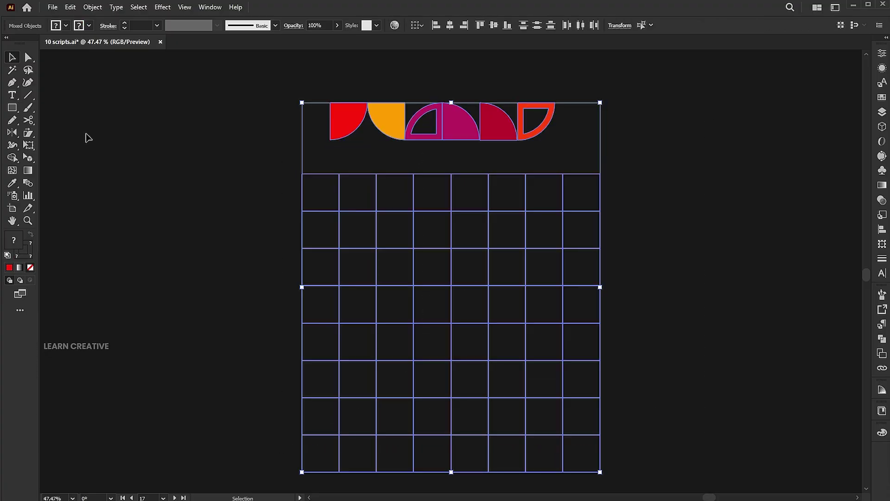
click(52, 8)
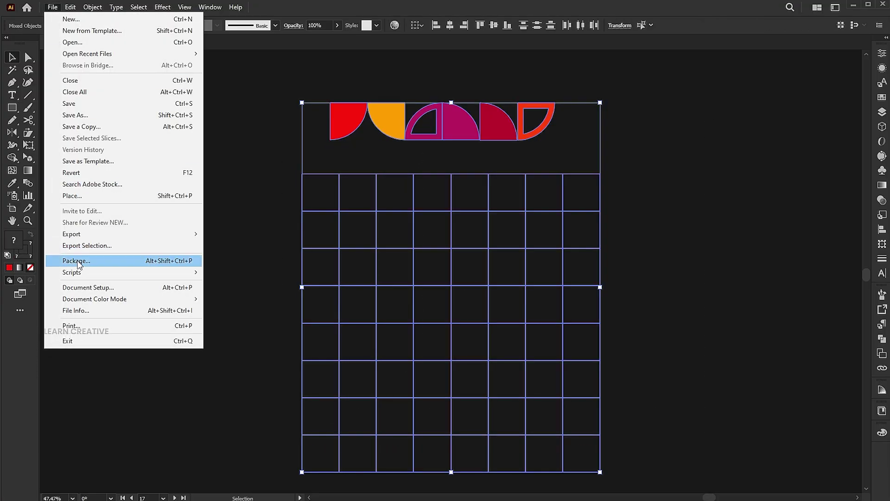
mouse_move(125, 272)
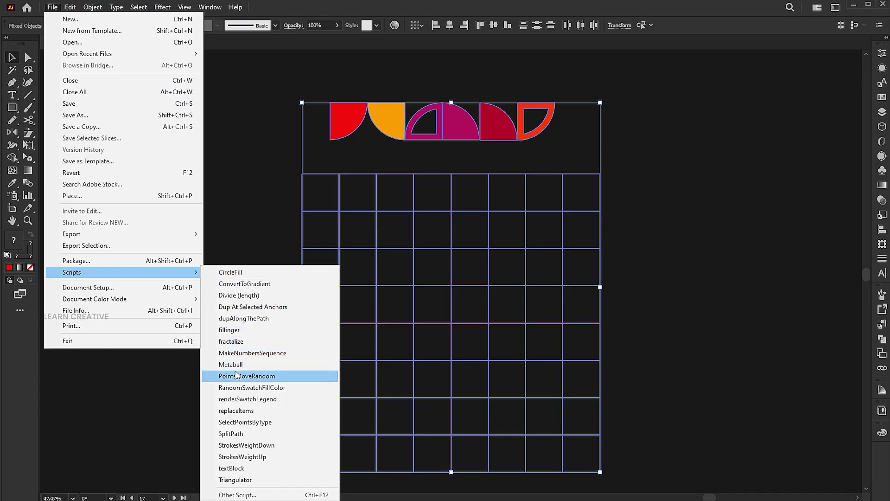
click(234, 411)
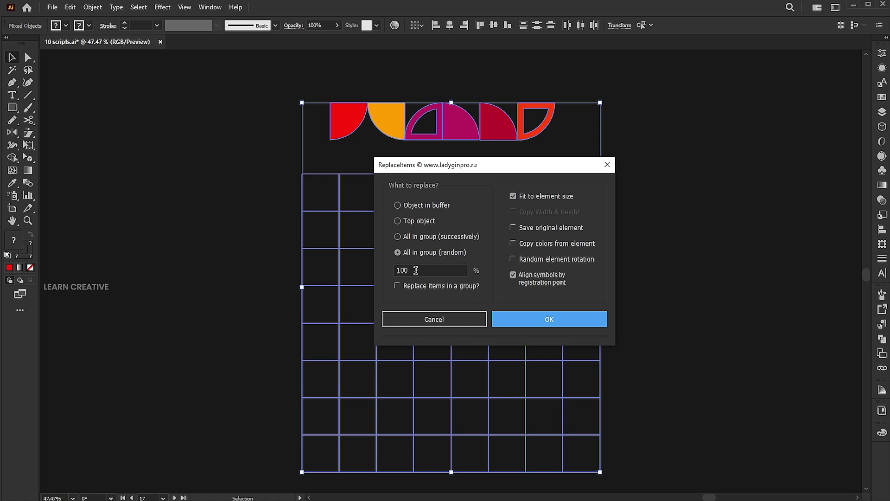
click(521, 316)
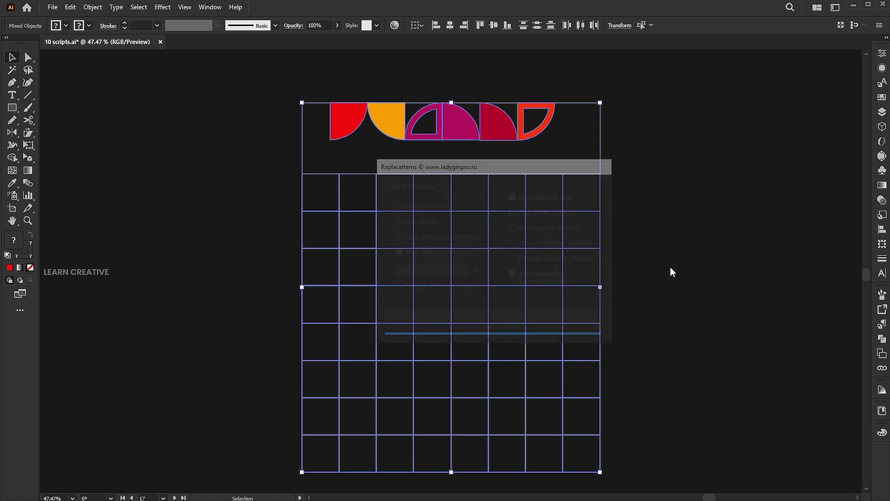
click(677, 264)
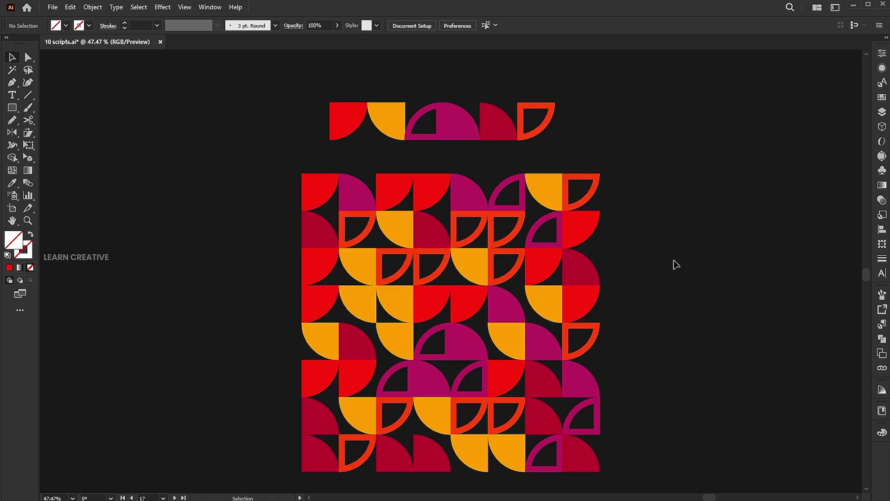
Step: Recolor the quarter-circle pattern below the source row in yellow, green and ochre tones
drag(653, 174, 272, 458)
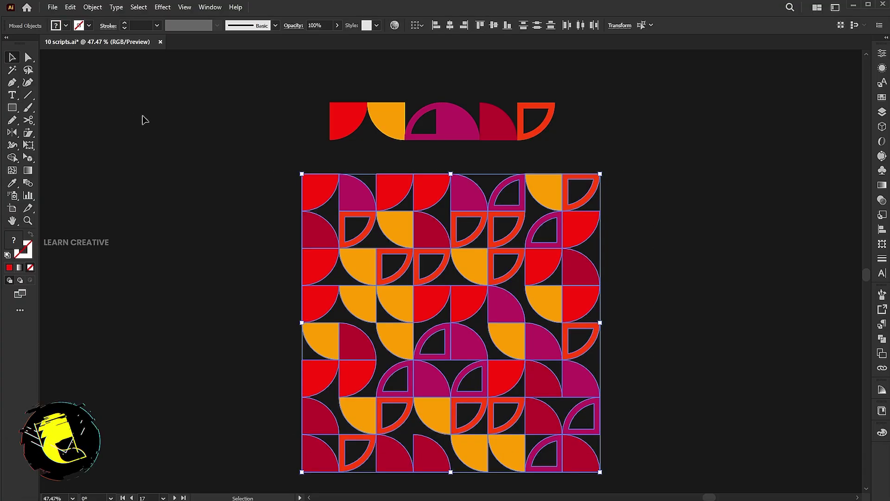
click(395, 25)
drag(748, 265, 668, 227)
click(597, 120)
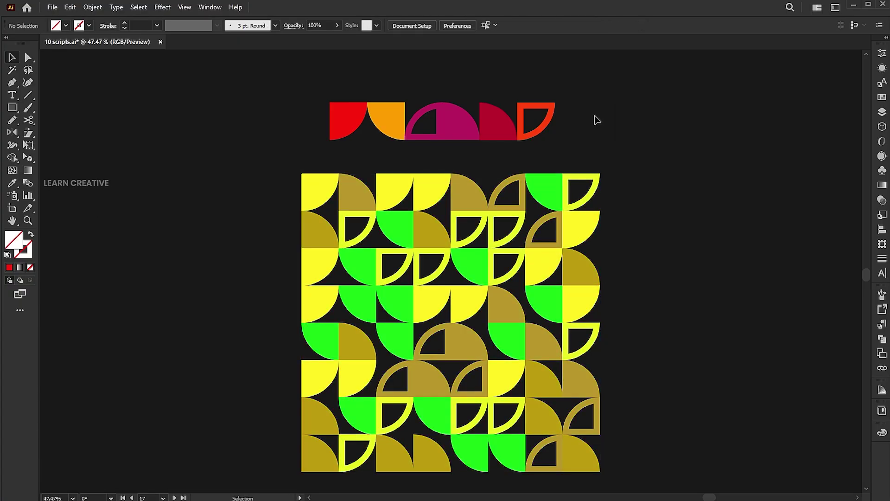
key(ctrl+z)
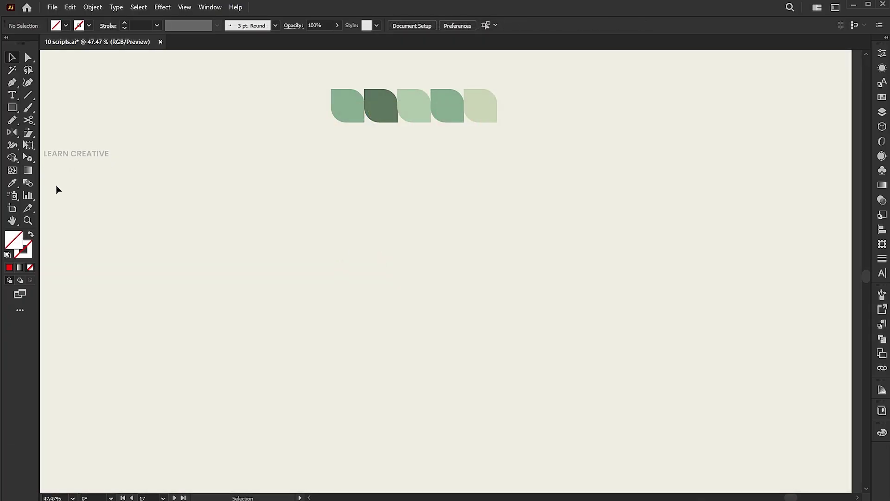
Step: Draw a square of about 571 px below the row of green leaf shapes and split it into 8 rows and 8 columns
key(m)
drag(317, 174, 550, 357)
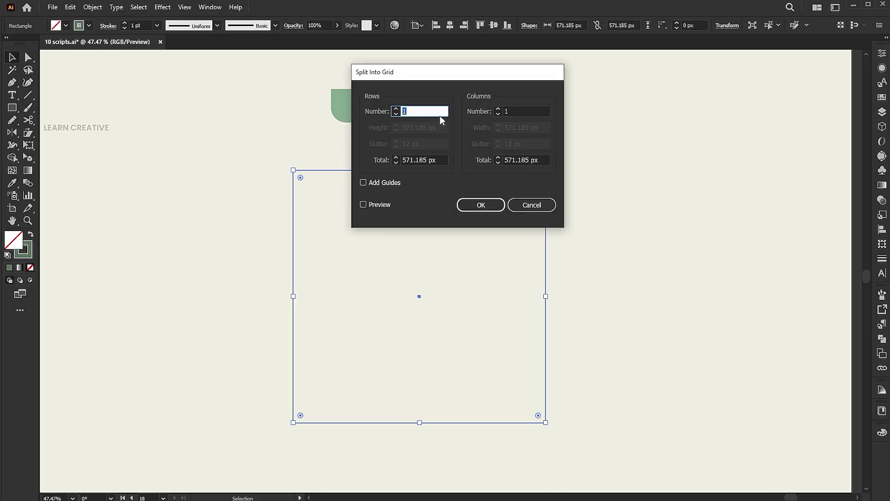
text(8)
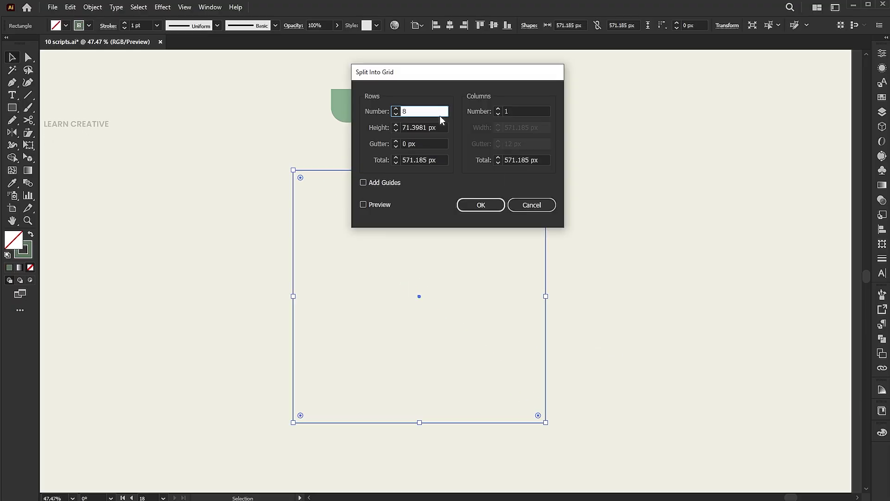
key(Tab)
text(8)
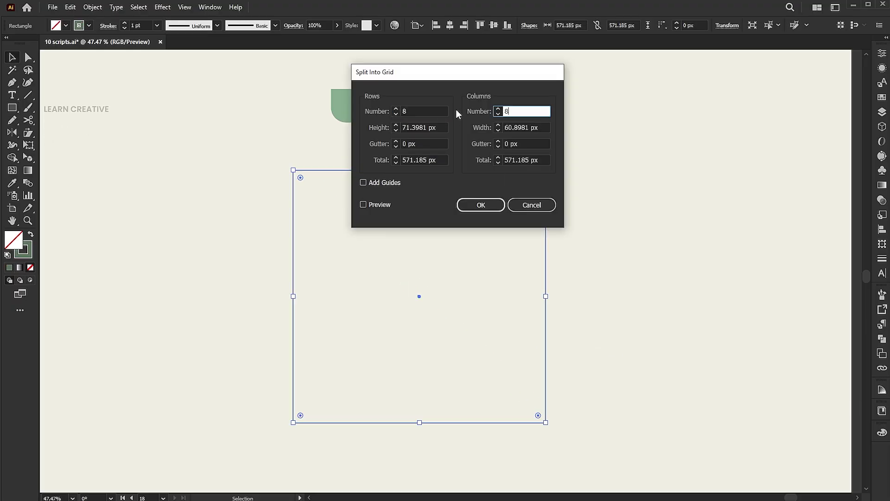
key(Return)
click(585, 152)
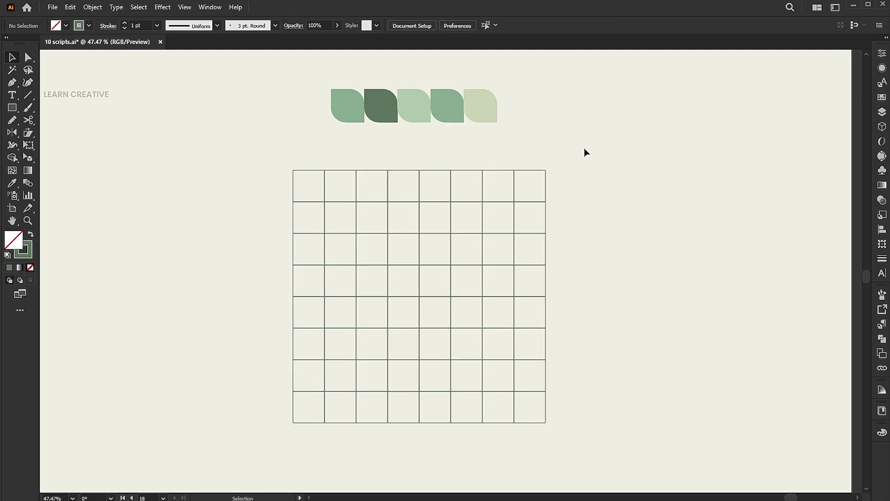
Step: Replace the new grid's cells with the green leaf shapes using the replaceItems script, set to All in group (random) with Fit to element size
drag(493, 101, 354, 115)
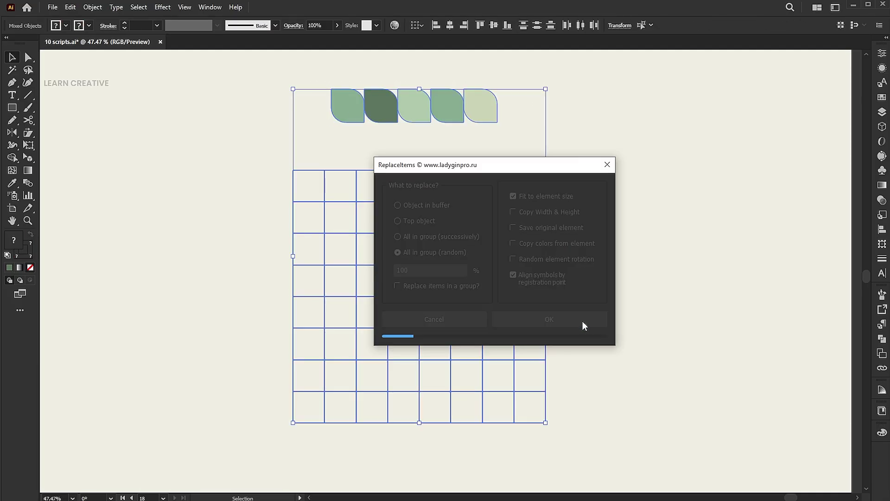
click(582, 324)
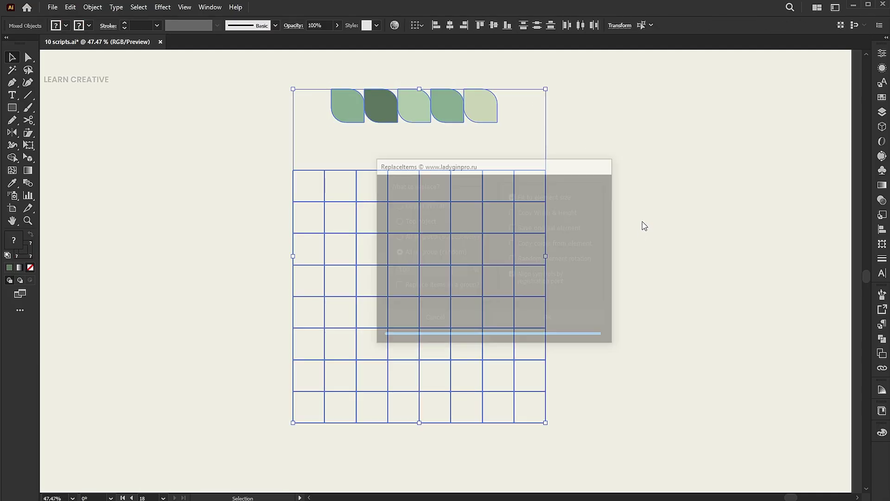
click(643, 224)
Step: Move the leaf row and the leaf pattern together to the left side of the artboard
drag(620, 92, 283, 433)
drag(420, 370, 209, 327)
click(449, 273)
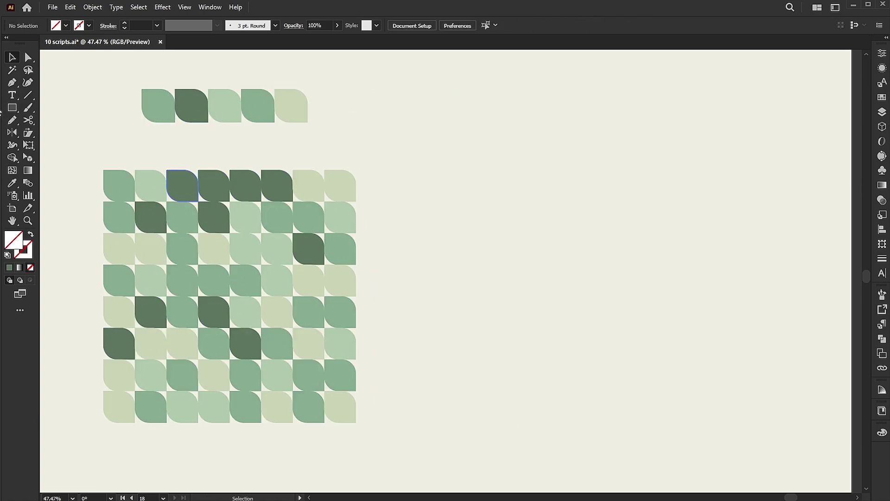
Step: Draw a circle of about 79 px in the empty upper right area of the artboard and fill it red
drag(12, 108, 58, 135)
drag(558, 116, 593, 151)
key(v)
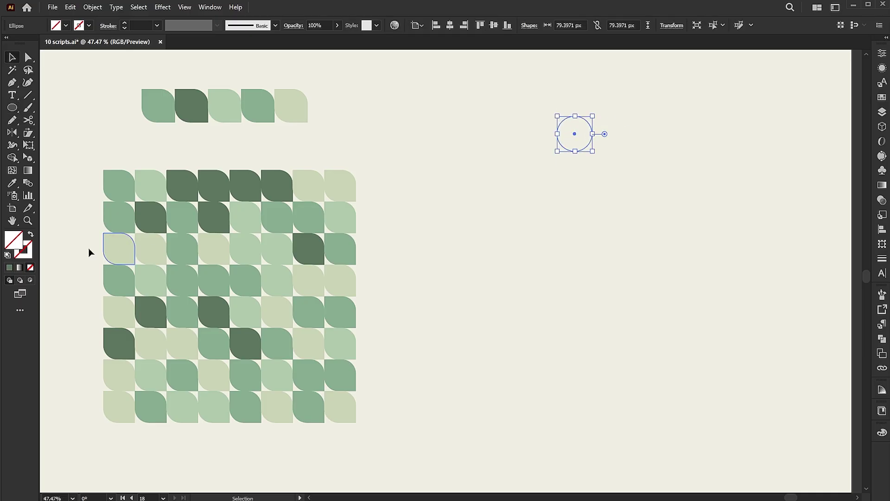
double_click(19, 241)
text(ff0000)
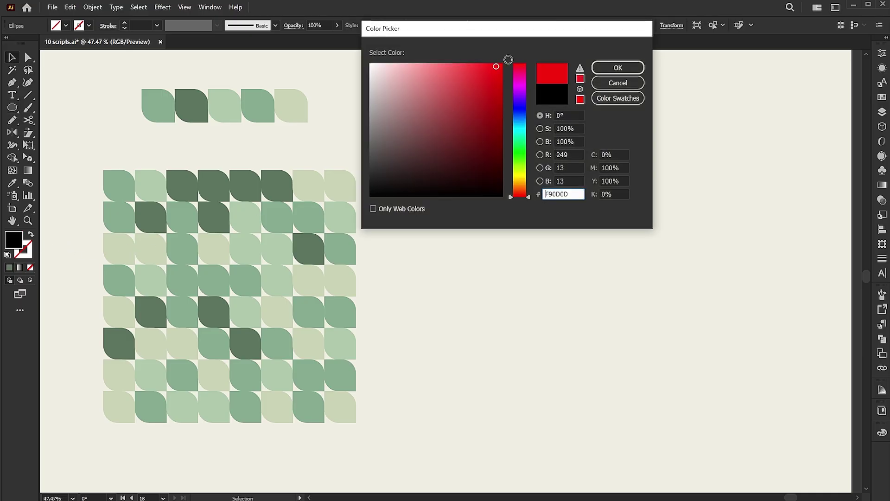
click(619, 68)
drag(575, 133, 607, 116)
click(616, 199)
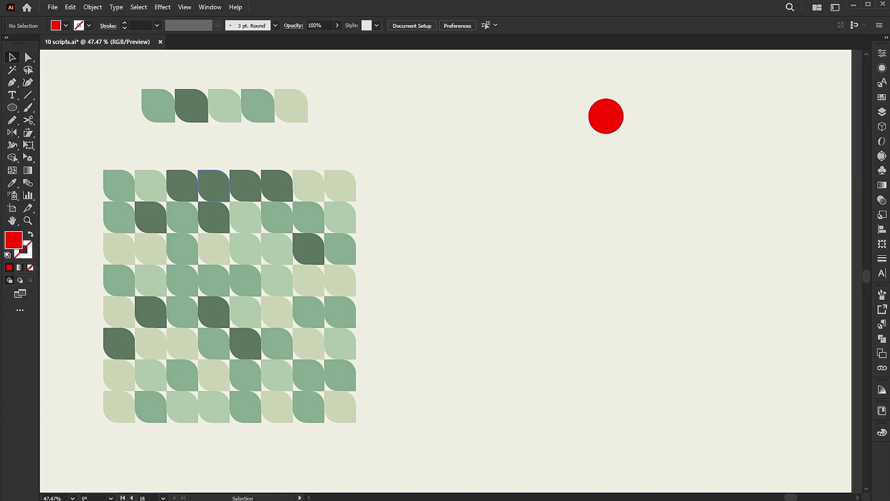
Step: Bring the red circle to the front and replace the red grid's cells with it using the replaceItems script
drag(771, 103, 576, 145)
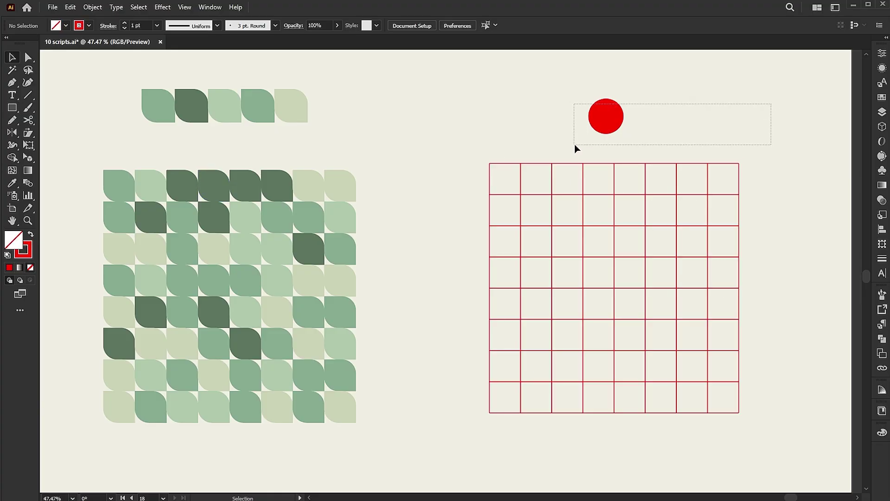
right_click(605, 124)
mouse_move(696, 395)
click(748, 391)
drag(795, 74, 487, 418)
key(ctrl+F12)
click(575, 319)
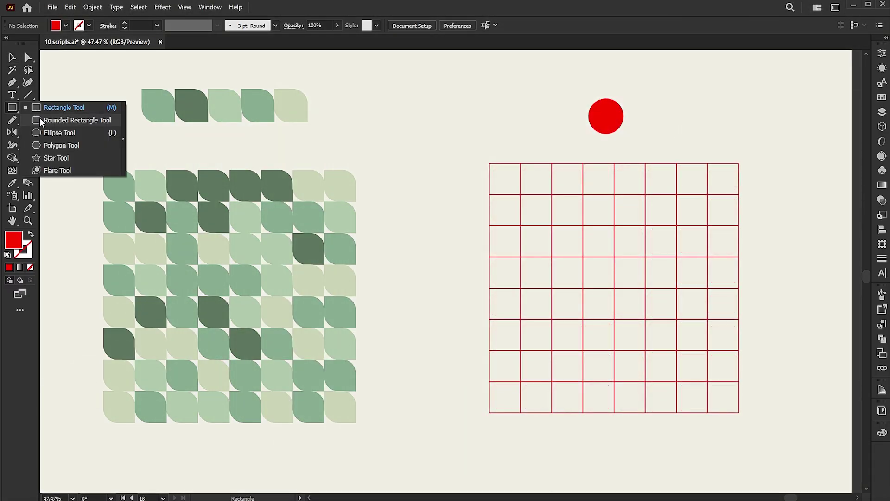
Step: Create a three-sided polygon with a 50 px radius and place it above the red grid, left of the circle
click(46, 145)
click(399, 107)
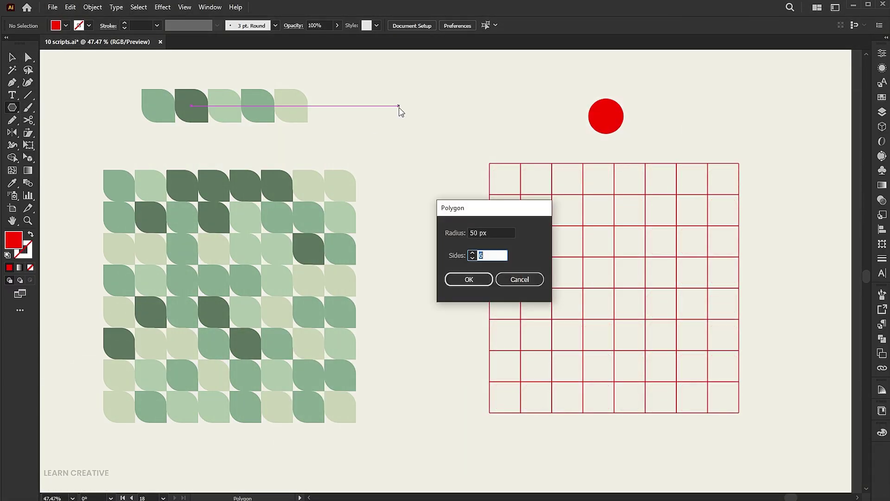
text(3)
key(Return)
key(v)
drag(404, 109, 532, 136)
Step: Bring the triangle to the front and replace the red grid's cells with it using the replaceItems script's Top object option
right_click(527, 133)
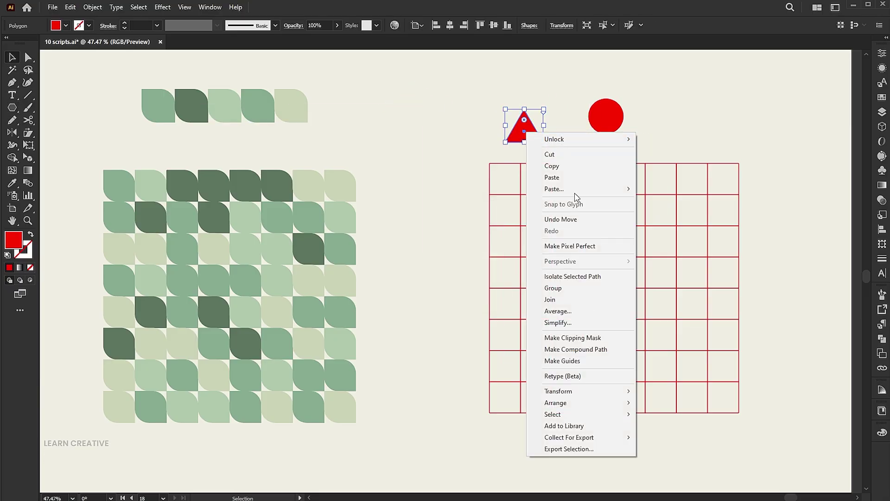
mouse_move(589, 394)
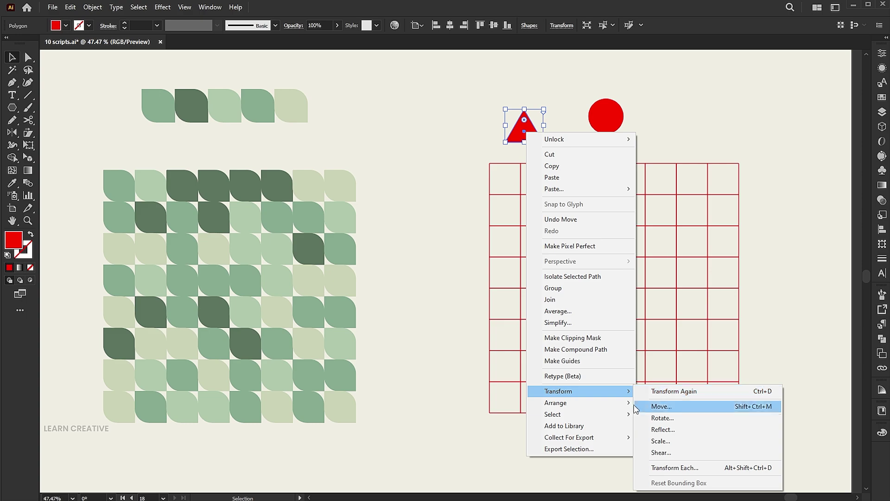
click(672, 402)
drag(790, 179, 479, 420)
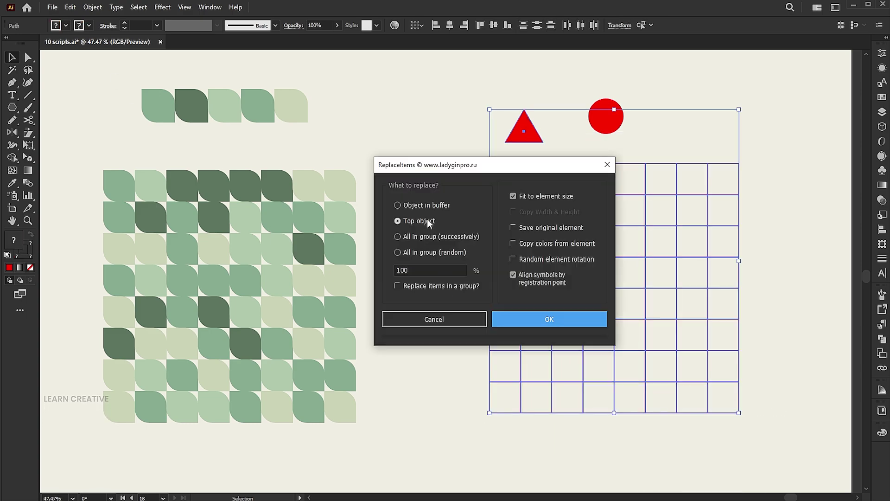
click(529, 319)
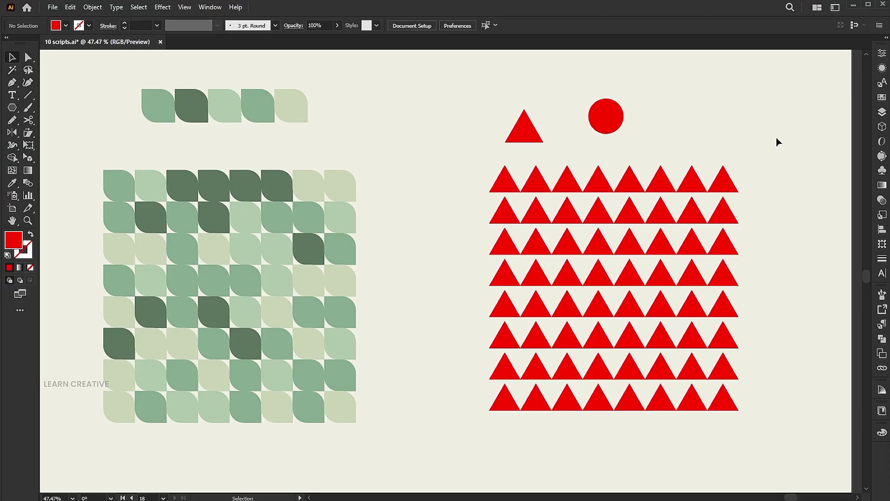
Step: Draw a thick red vertical line left of center on the blank white artboard with the Line Segment tool
key(z)
scroll(672, 162, down, 1)
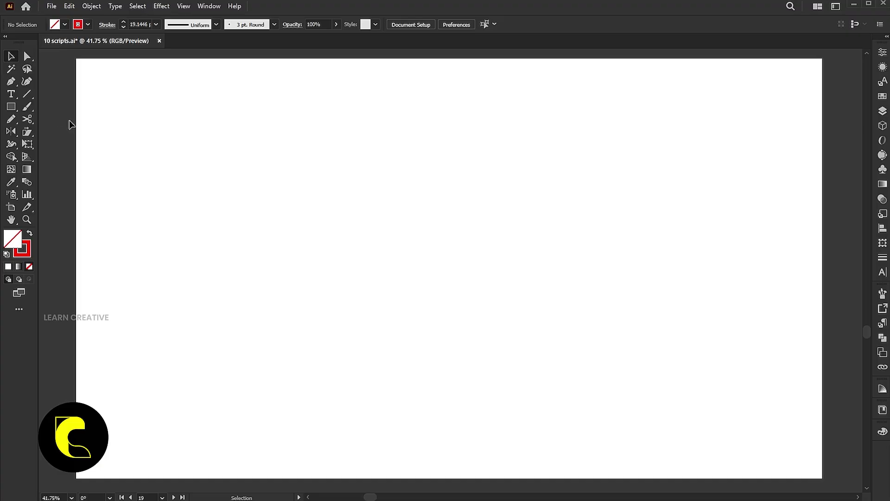
click(26, 96)
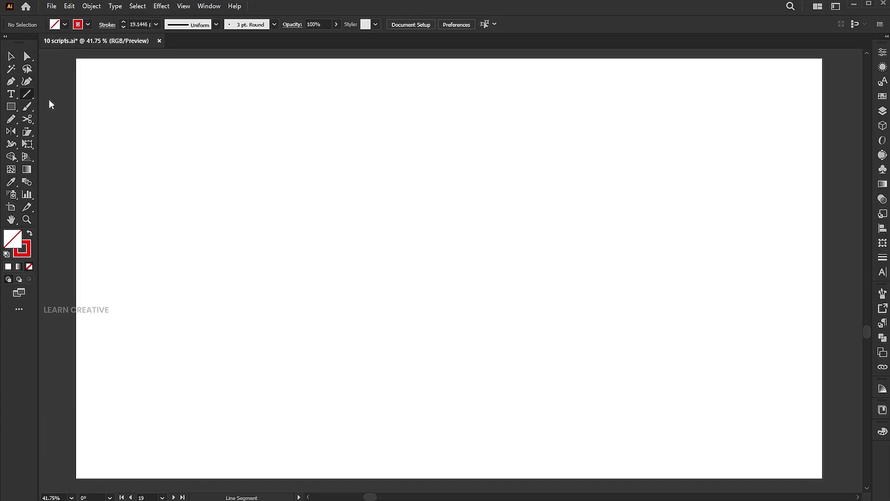
drag(315, 153, 305, 353)
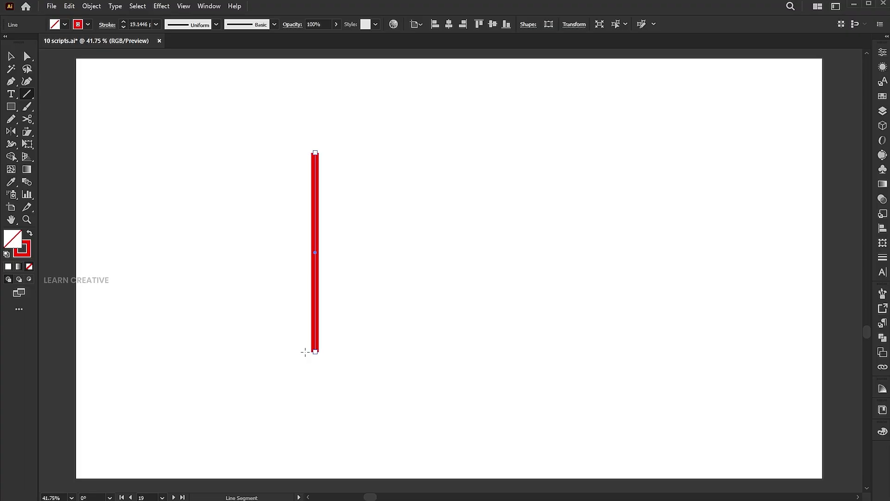
Step: Give the red vertical line a 24 pt stroke with round caps
click(107, 24)
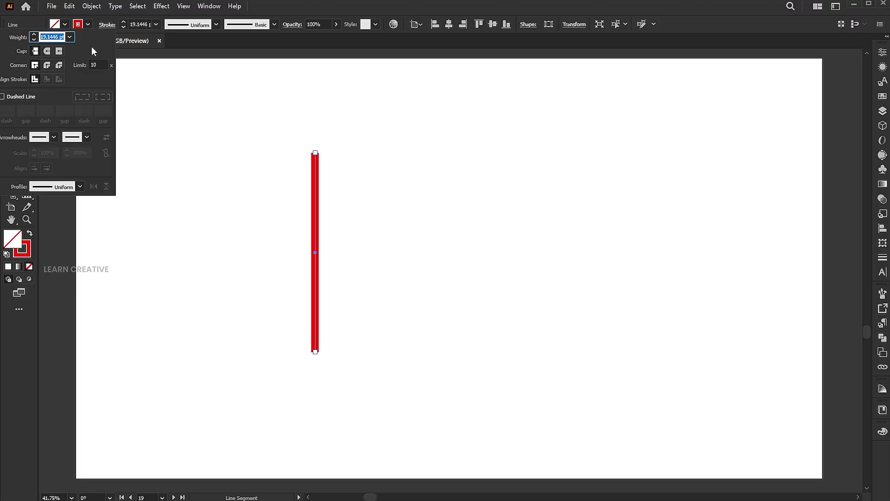
text(21)
click(47, 51)
scroll(144, 21, up, 3)
Step: Move the line leftward and duplicate it at even spacing into a row of ten parallel vertical lines
click(11, 56)
click(321, 226)
drag(323, 226, 299, 240)
key(ctrl+d)
key(ctrl+d)
key(ctrl+d)
key(ctrl+d)
key(ctrl+d)
key(ctrl+d)
key(ctrl+d)
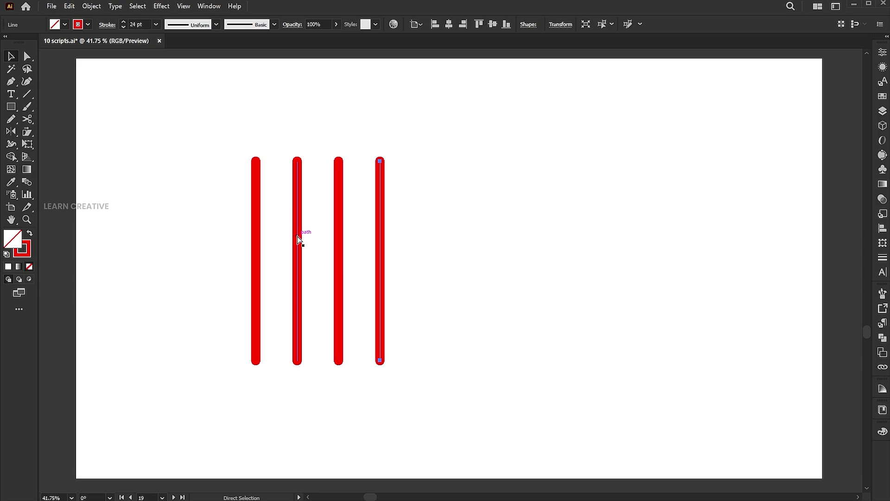
key(ctrl+d)
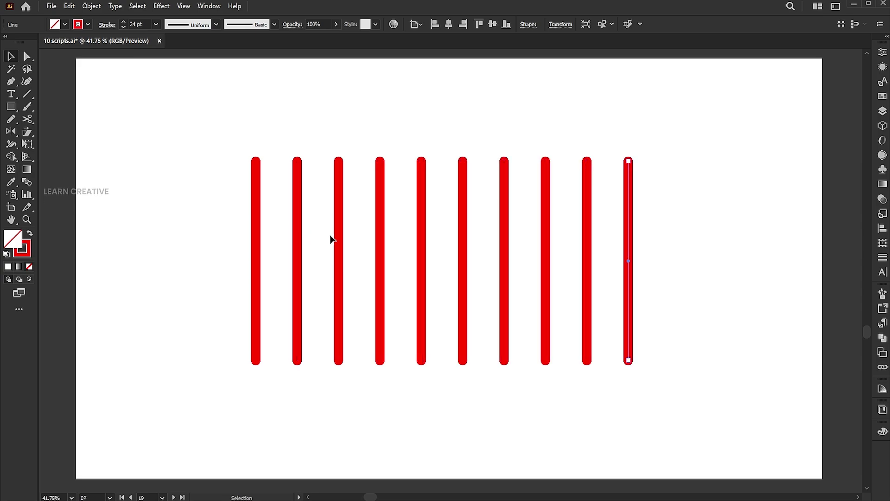
Step: Increase the stroke weight of all ten vertical lines to 35 pt
mouse_move(731, 129)
mouse_down()
mouse_move(611, 185)
mouse_move(220, 291)
mouse_up()
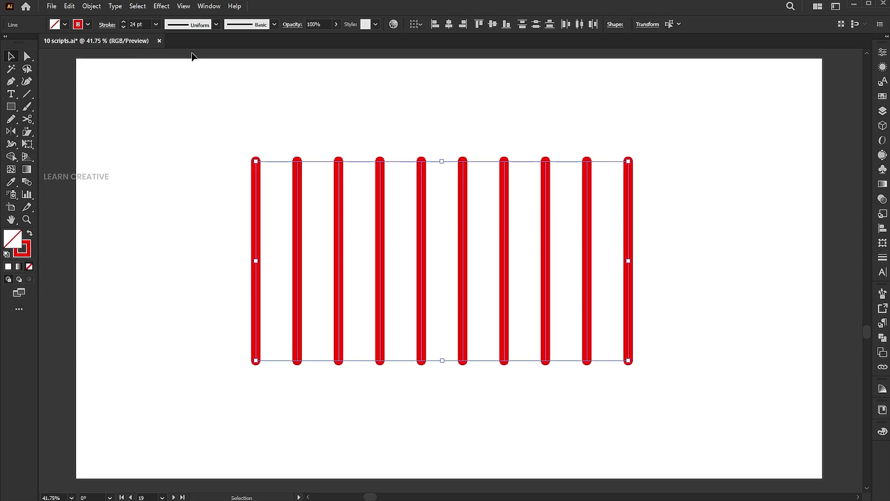
scroll(142, 24, up, 11)
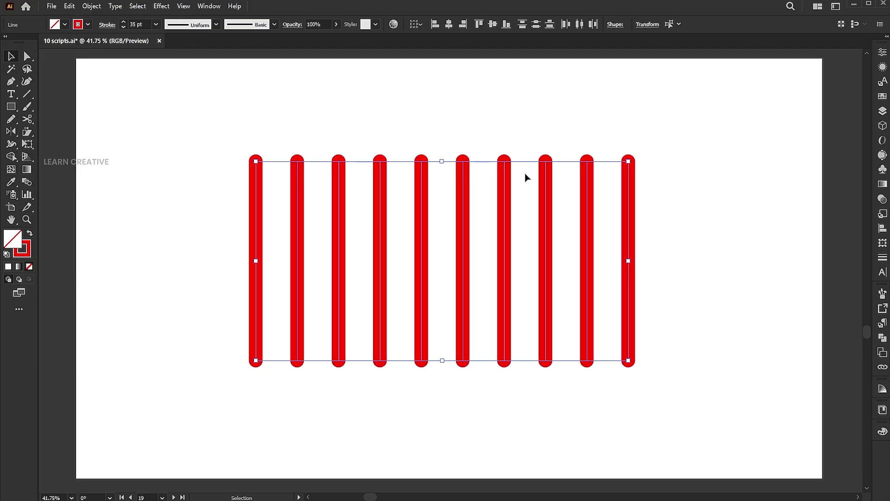
click(454, 132)
Step: Run the PointsMoveRandom script on all ten lines and move its dialog off most of the artwork
key(ctrl+a)
click(51, 6)
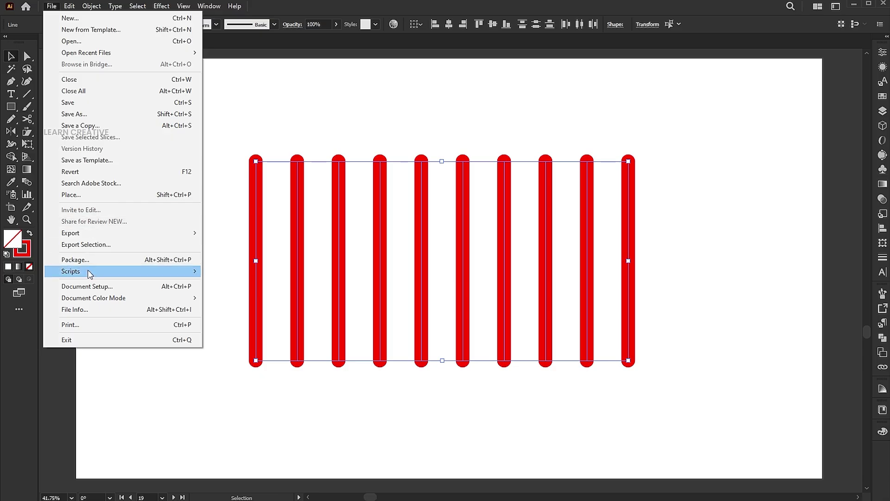
mouse_move(90, 273)
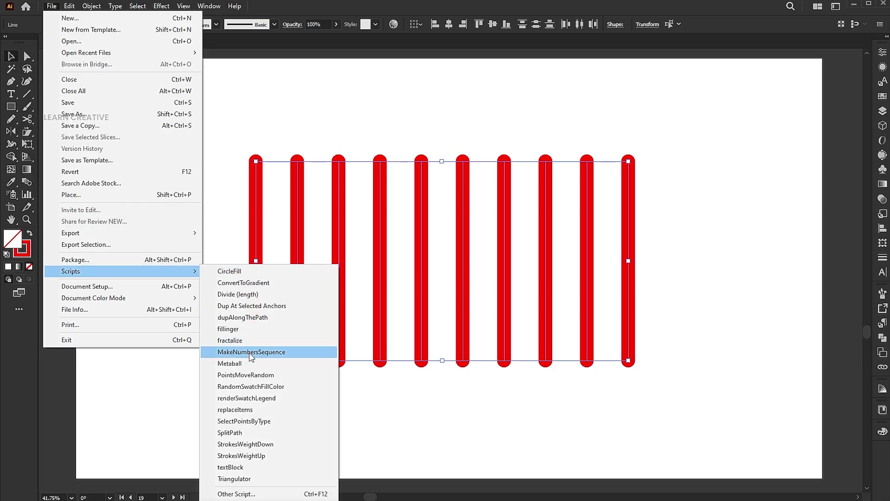
click(254, 375)
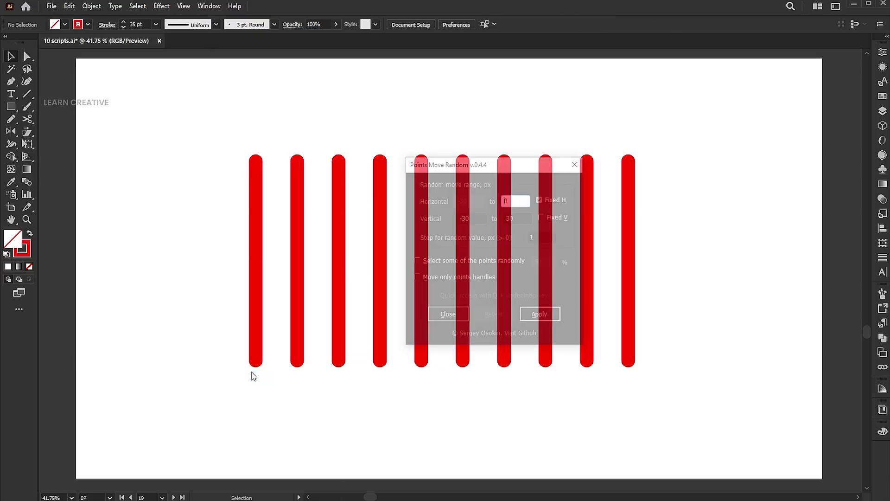
drag(518, 165, 738, 110)
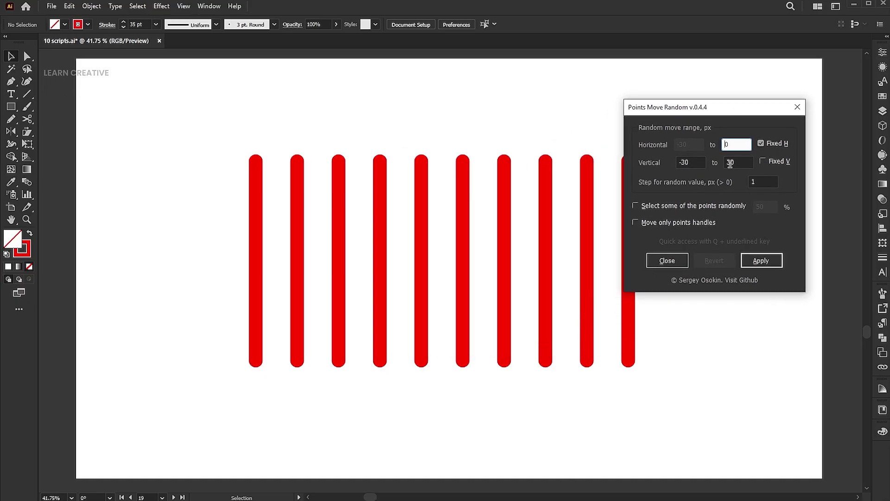
Step: Try randomising the lines' end points vertically from -30 to 30 px several times with horizontal movement fixed at 0, and revert the result
click(755, 266)
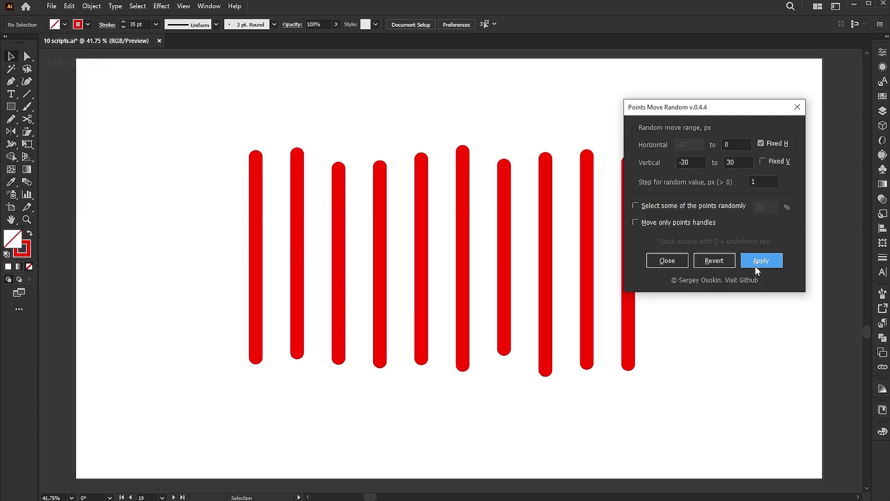
click(755, 266)
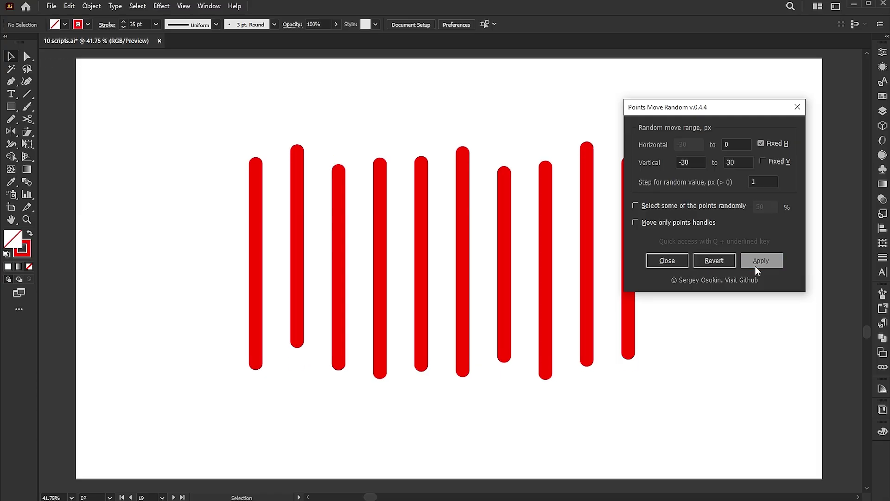
click(755, 266)
click(755, 265)
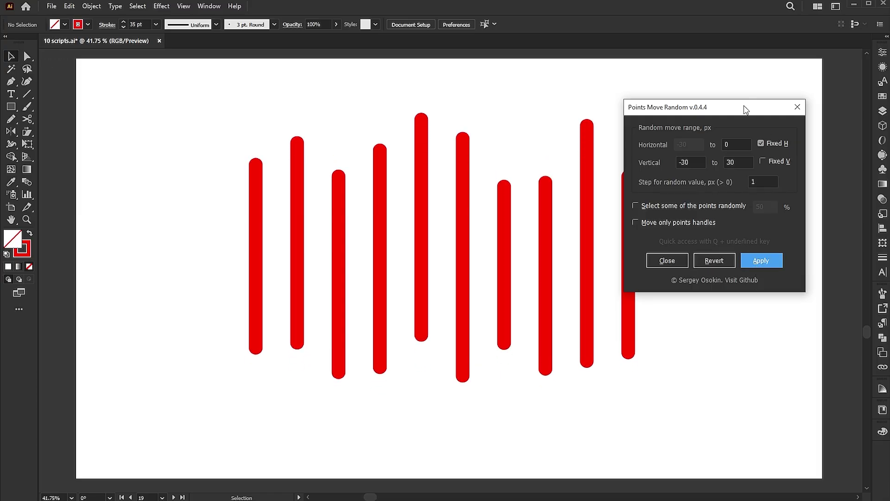
drag(744, 109, 792, 103)
click(763, 258)
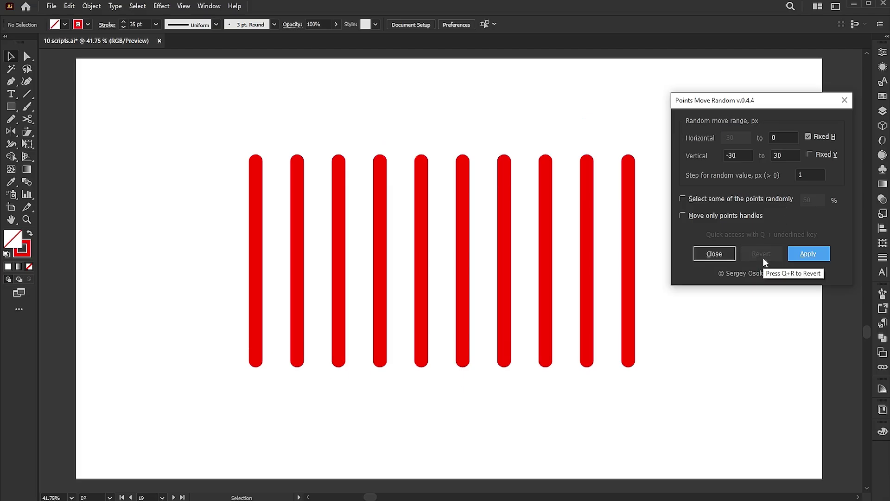
Step: Try adding random horizontal movement from -30 to 30 px, revert it, and fix the horizontal value at 0 again
click(809, 136)
double_click(776, 138)
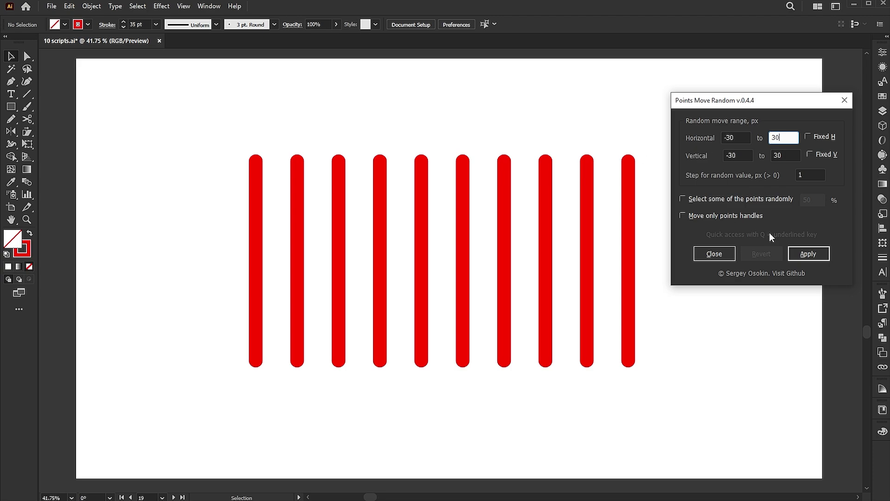
click(814, 255)
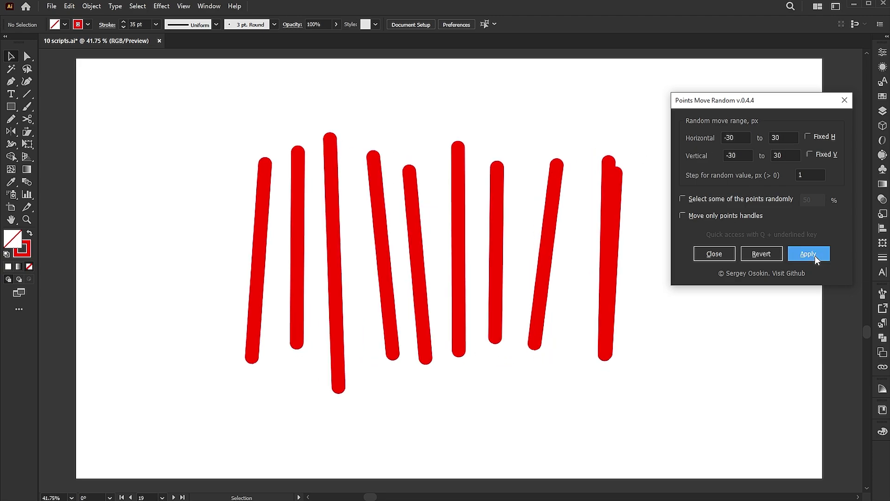
click(763, 253)
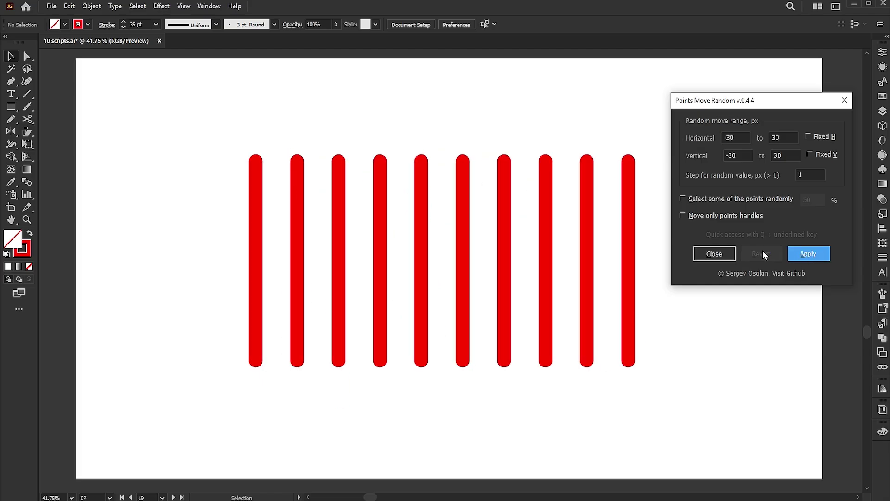
click(808, 137)
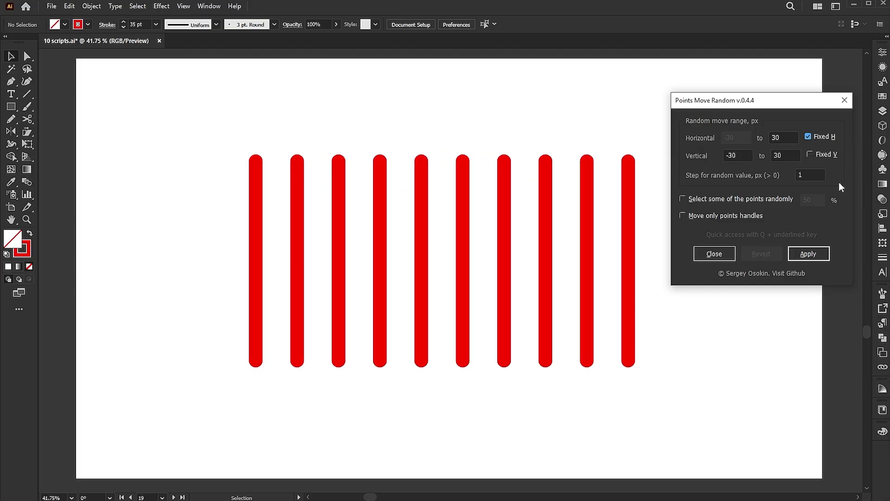
double_click(781, 137)
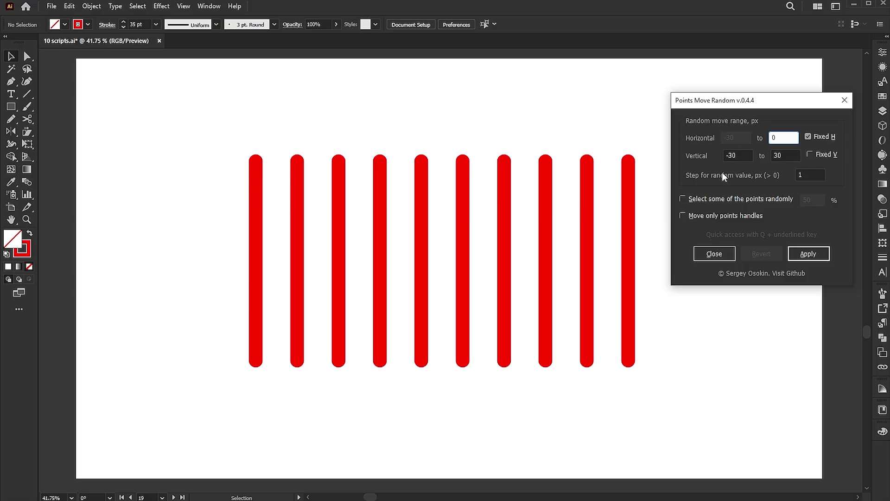
Step: Restrict the random vertical movement to a random 50% of the points and apply it repeatedly to the lines
click(682, 200)
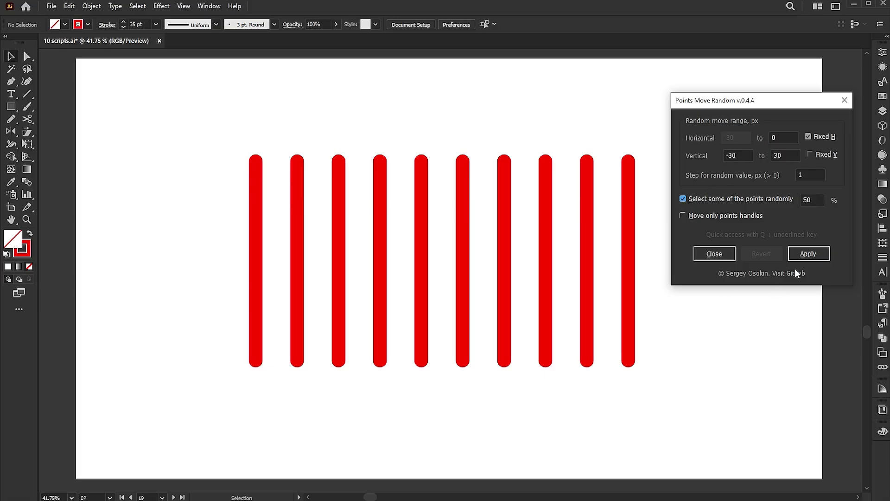
click(812, 255)
click(811, 255)
click(811, 255)
click(812, 255)
click(812, 255)
click(812, 255)
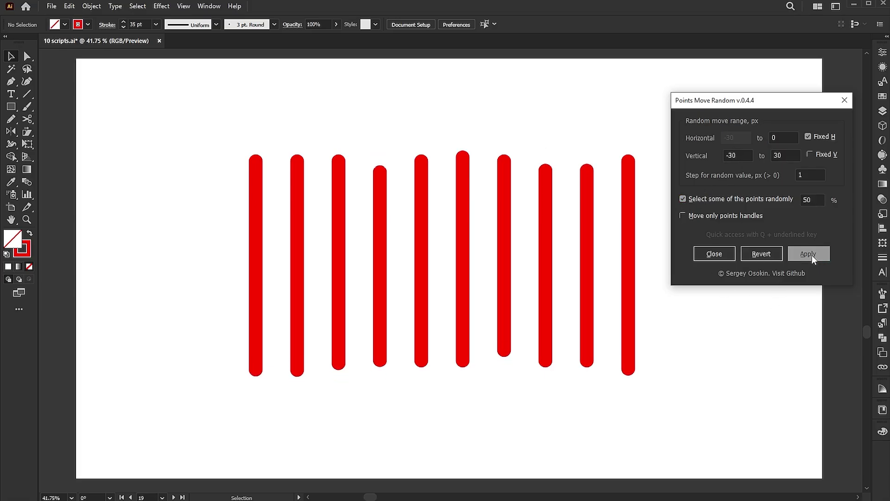
click(811, 255)
click(812, 255)
click(811, 255)
click(812, 255)
click(811, 255)
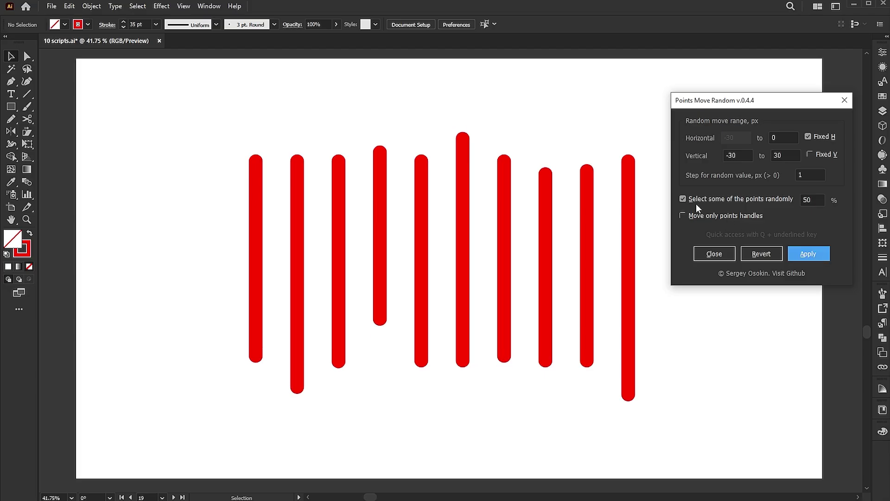
Step: Revert the lines, try moving only the points' handles instead of random points, revert that too, and close the script
click(682, 199)
click(683, 215)
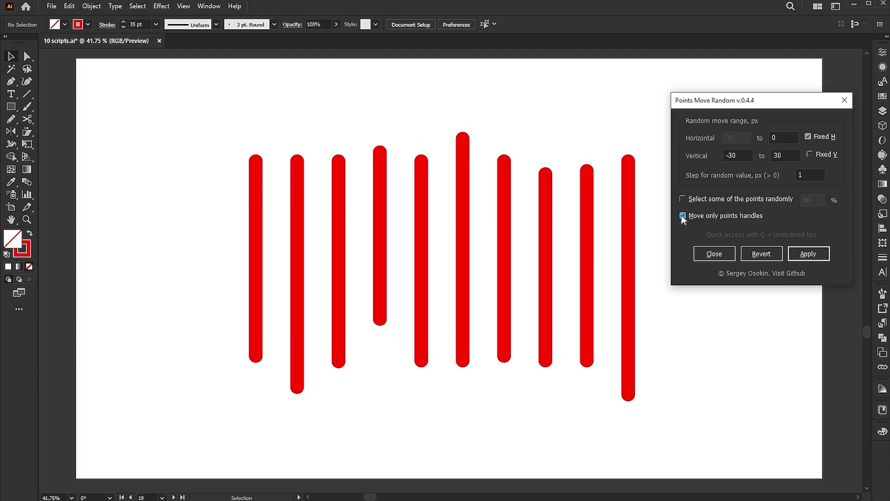
click(761, 253)
click(812, 256)
click(811, 256)
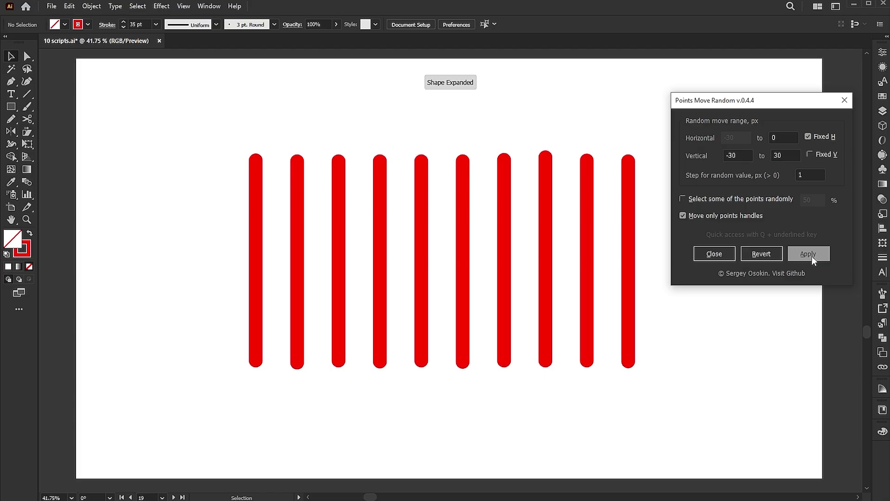
click(811, 256)
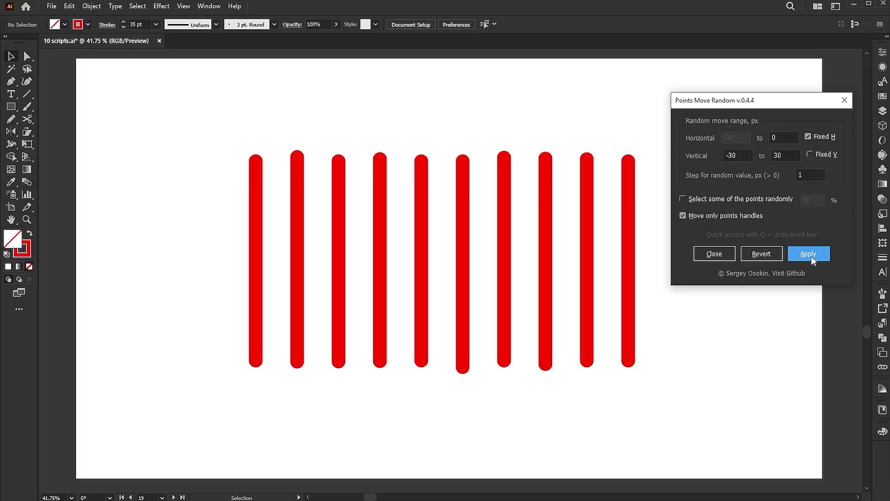
click(768, 253)
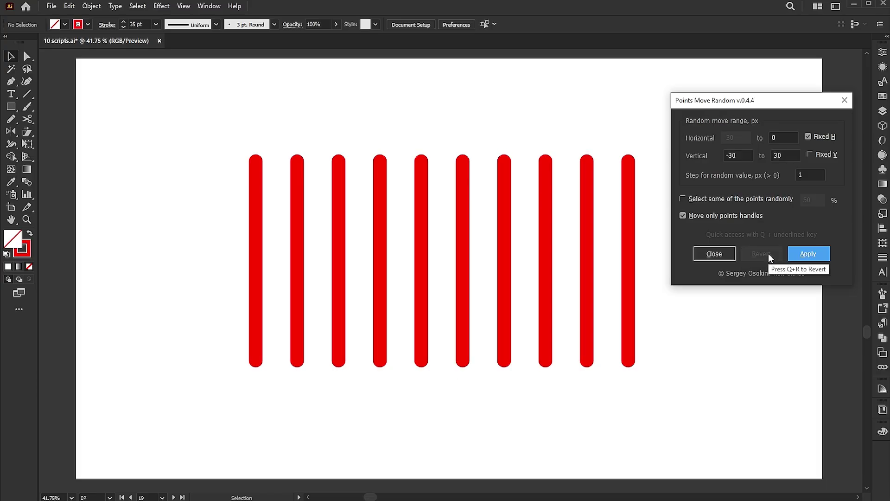
click(714, 253)
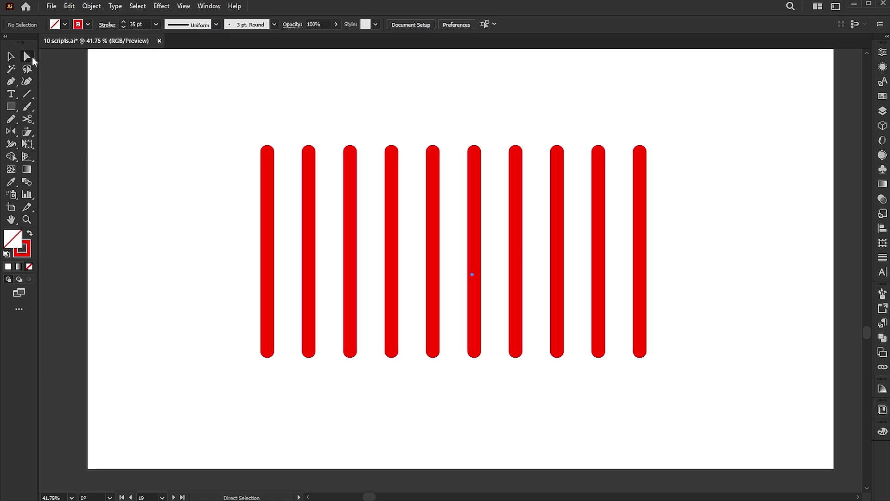
Step: Directly select the upper anchor points of the ten lines and randomise their height repeatedly with the PointsMoveRandom script
drag(207, 130, 663, 205)
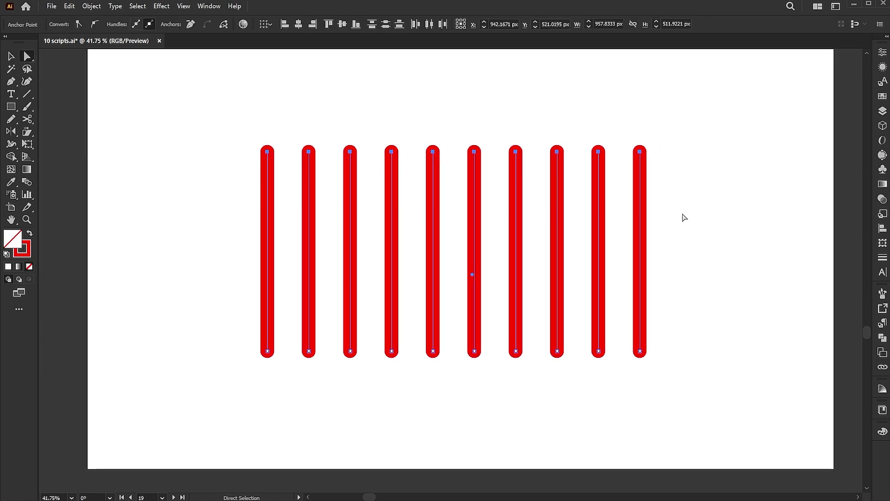
key(F5)
click(738, 304)
click(738, 304)
click(738, 304)
click(738, 303)
click(739, 303)
click(739, 304)
Step: Widen the vertical range to -60 to 60 px, revert the earlier movement, and apply the new range to the upper points
text(-60)
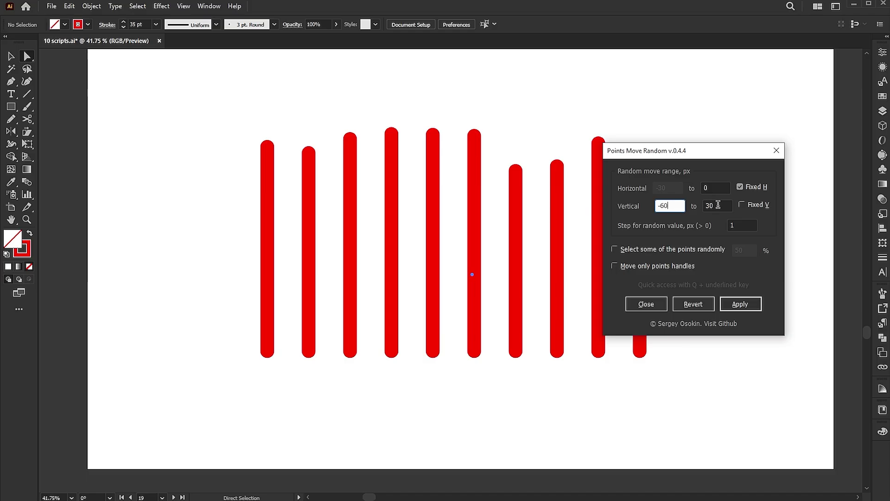
key(Tab)
text(60)
click(695, 304)
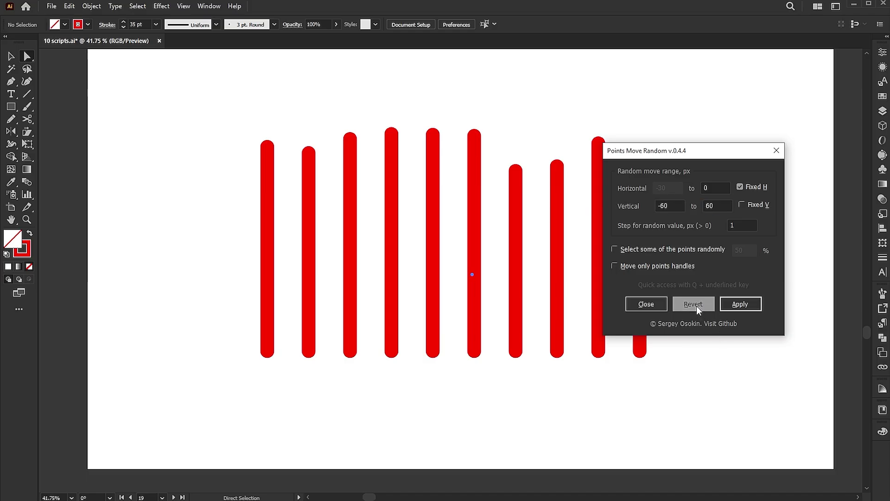
click(749, 303)
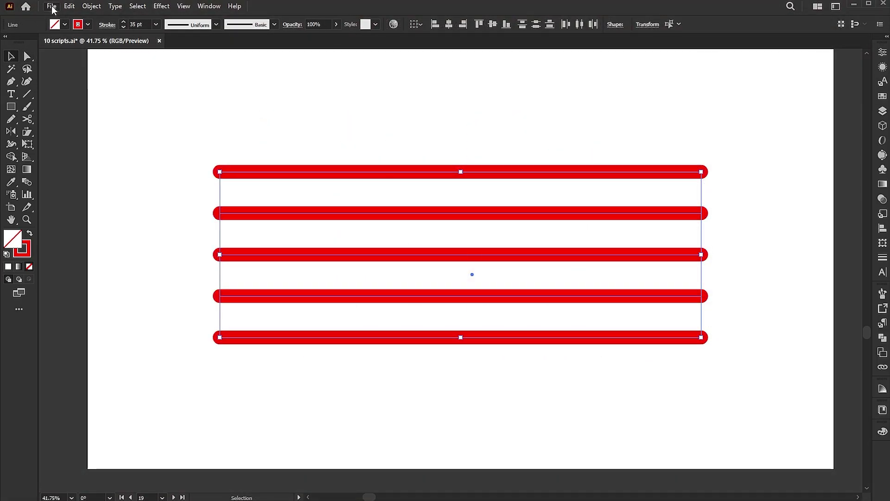
Step: Divide each of the five selected horizontal lines into eight equal segments with the Divide (length) script
click(51, 6)
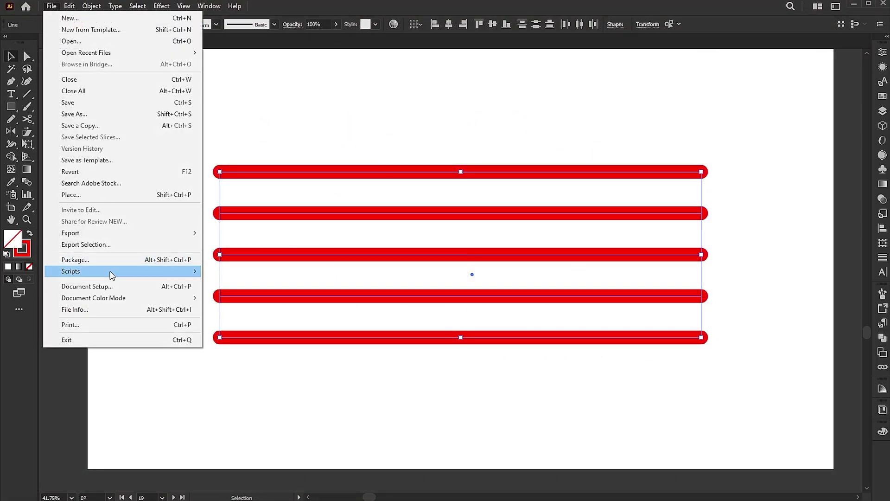
mouse_move(114, 271)
click(248, 296)
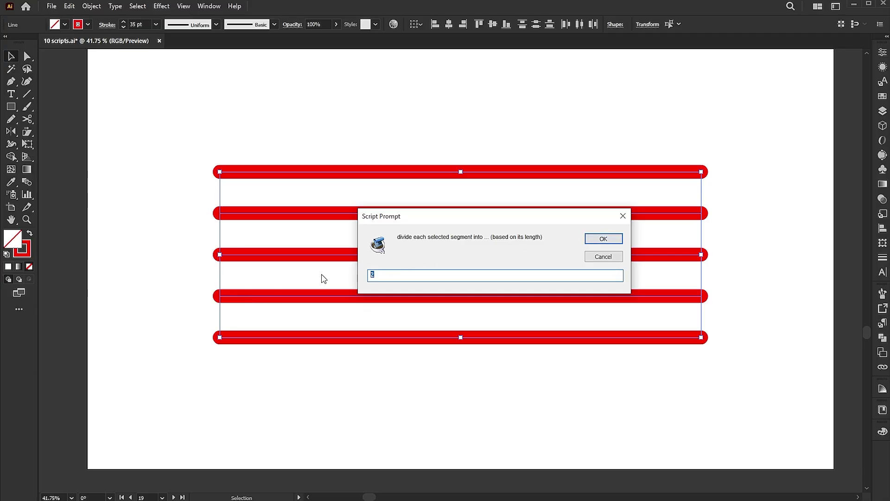
click(603, 239)
Step: Directly select the lines' inner points and randomise them repeatedly with PointsMoveRandom, vertically from -40 to 40 px in steps of 1 px
click(27, 56)
drag(685, 135, 280, 368)
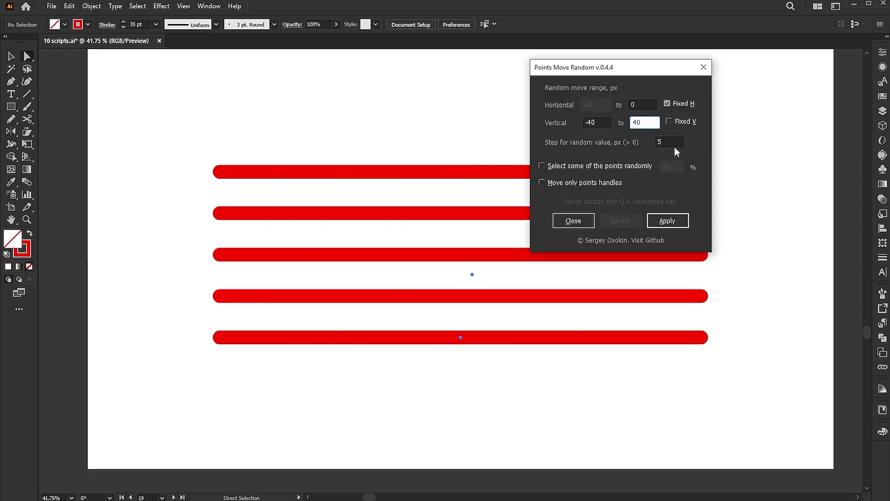
text(1)
click(669, 222)
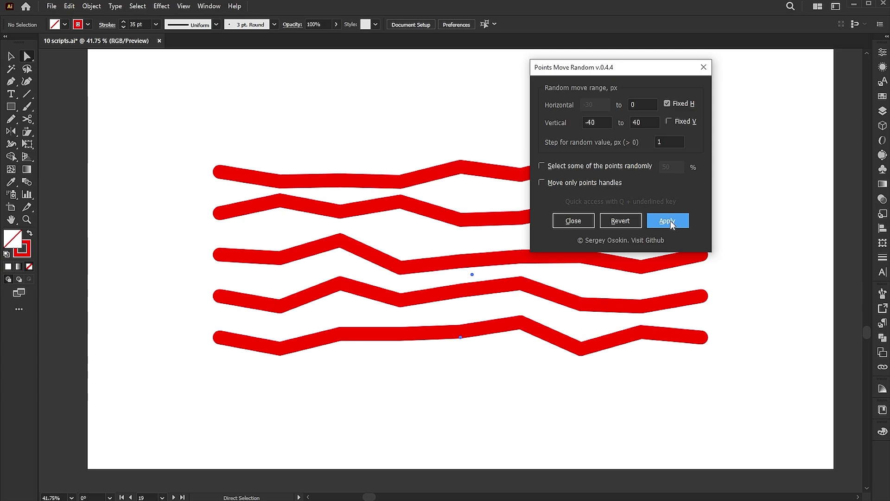
click(671, 221)
click(671, 220)
click(671, 220)
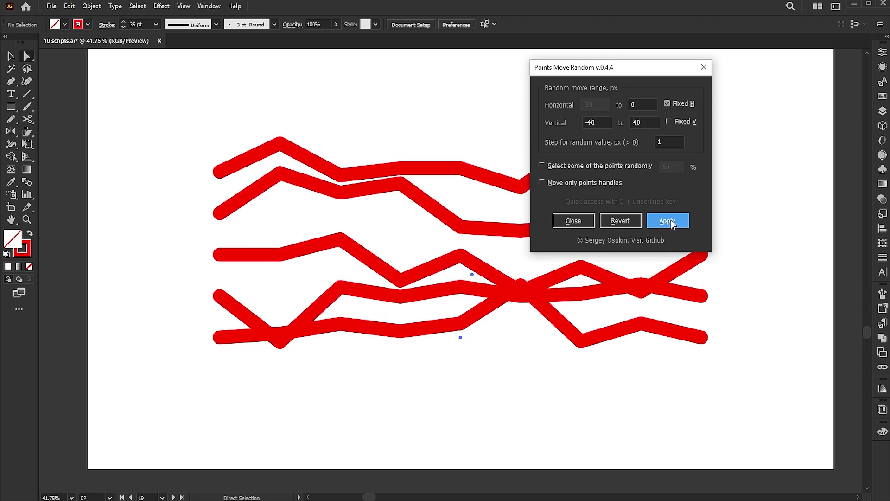
Step: Revert the lines' random movement, limit PointsMoveRandom to point handles only, and apply it repeatedly to the selected points
click(623, 221)
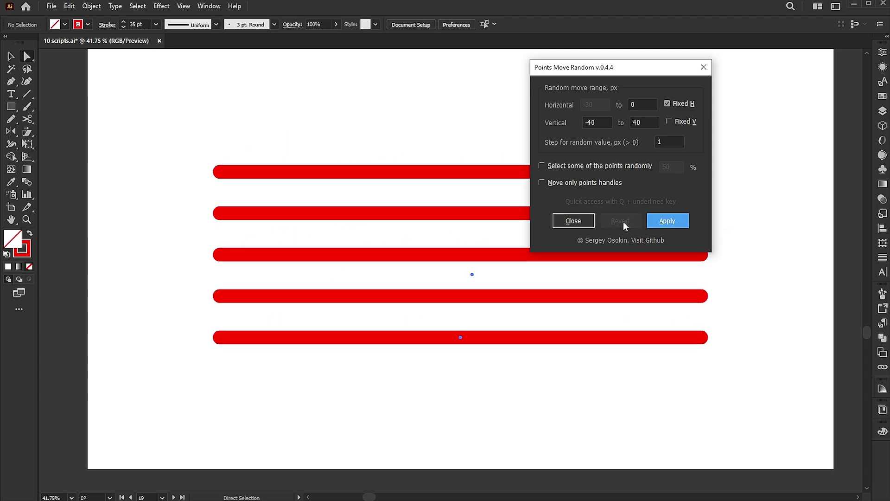
click(546, 182)
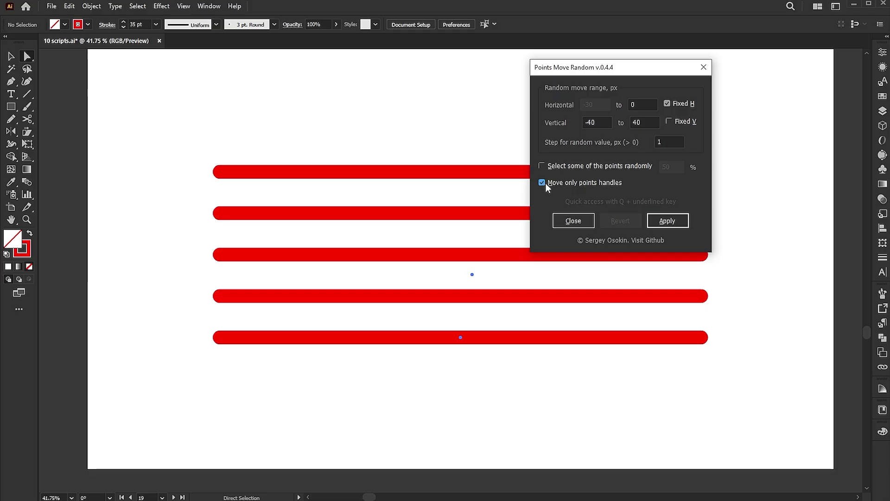
click(660, 216)
click(661, 215)
click(661, 216)
click(660, 215)
click(660, 215)
click(660, 215)
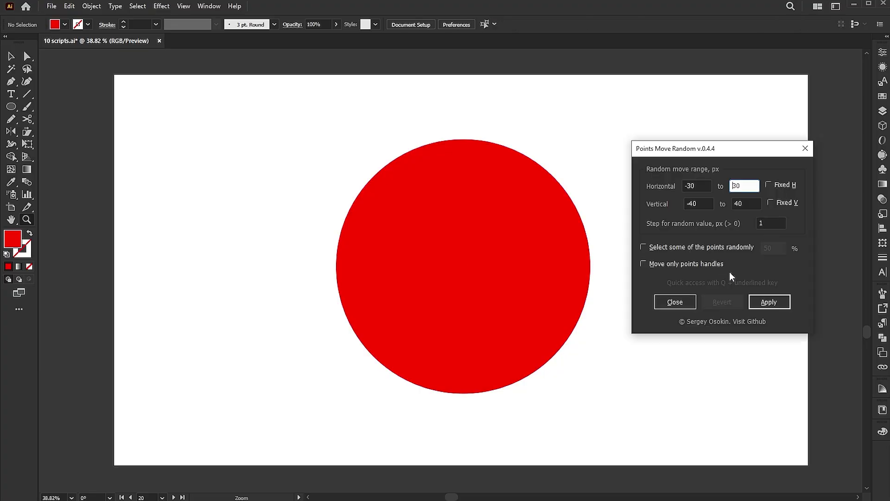
Step: Randomise the red circle's points repeatedly with PointsMoveRandom, using -30 to 30 px horizontally and -40 to 40 px vertically
click(775, 300)
click(776, 300)
click(775, 300)
click(776, 301)
click(776, 300)
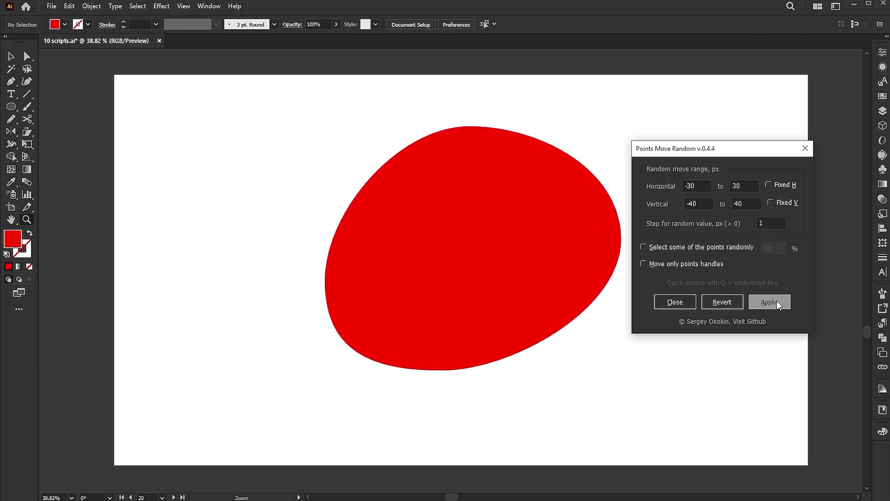
click(777, 301)
Step: Make the horizontal movement a fixed value and revert the circle's random movement
click(768, 185)
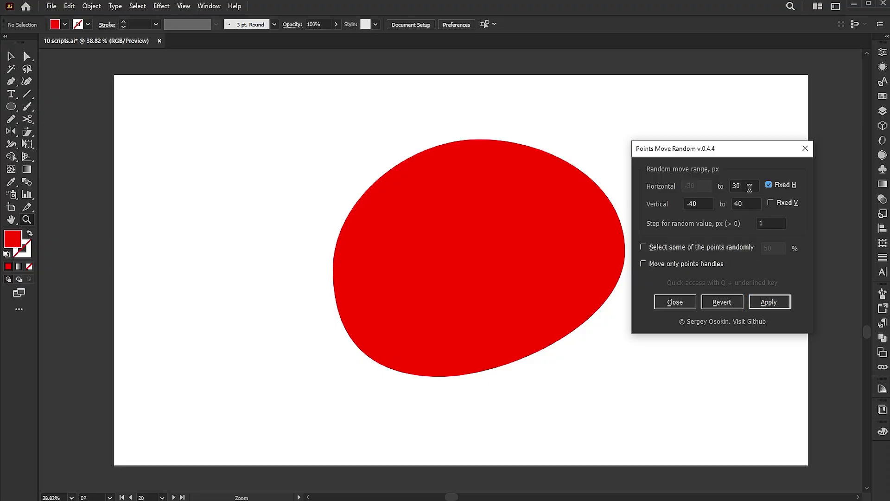
click(733, 304)
drag(743, 184, 718, 188)
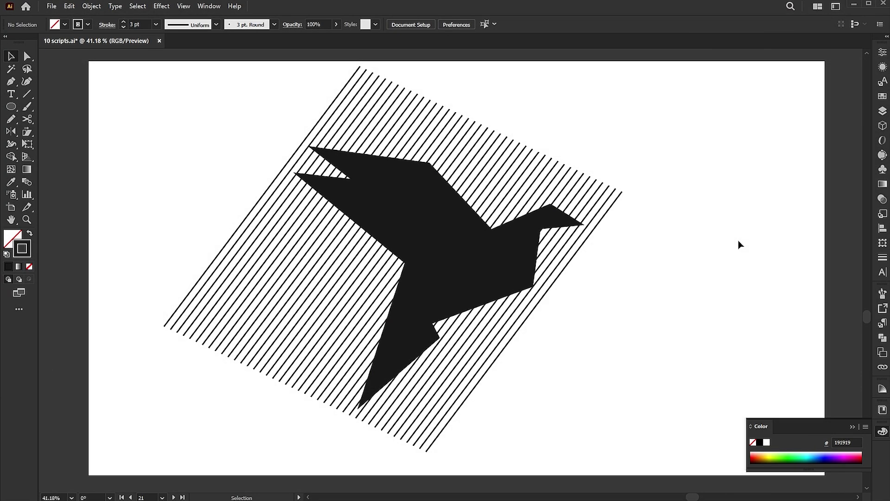
Step: Try to trim the diagonal lines around the bird with the Shape Builder tool and delete leftover pieces
key(ctrl+a)
key(shift+m)
mouse_move(237, 191)
mouse_down()
mouse_move(328, 277)
mouse_move(361, 408)
mouse_up()
mouse_move(418, 431)
mouse_down()
mouse_move(562, 258)
mouse_move(575, 293)
mouse_up()
alt+click(440, 327)
drag(299, 172, 343, 160)
key(v)
click(357, 110)
click(334, 155)
key(Delete)
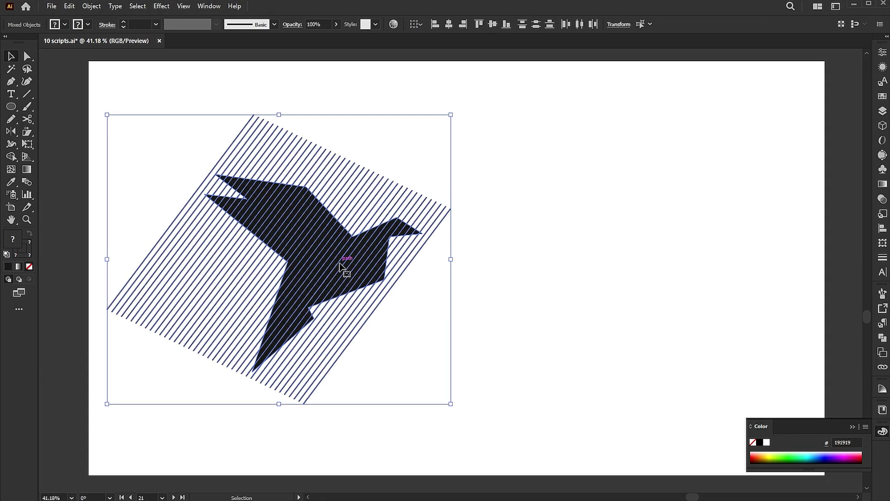
Step: Place a copy of the striped bird artwork beside the original, and trim the original's lines to the bird using SplitPath in Intersect mode
drag(340, 265, 686, 268)
click(298, 194)
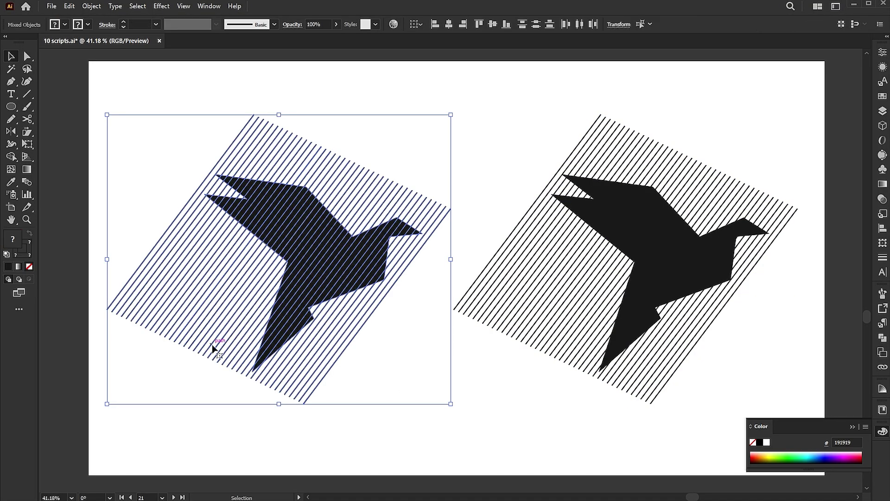
click(52, 6)
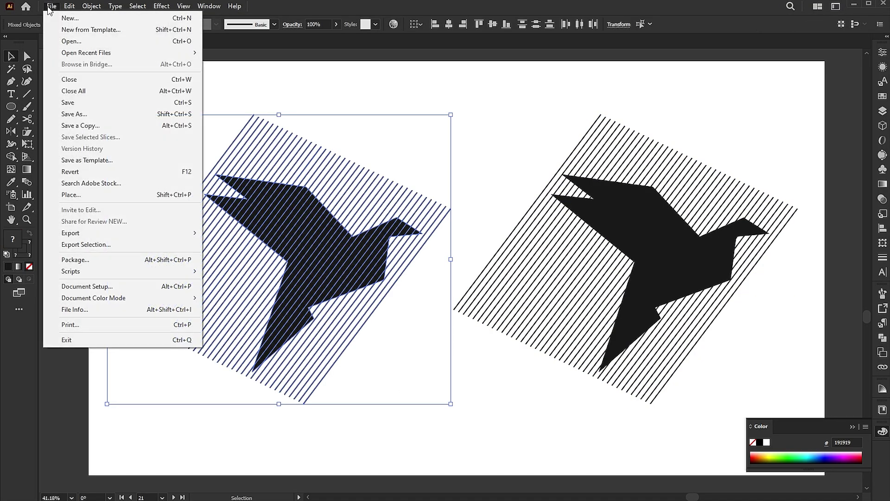
mouse_move(197, 271)
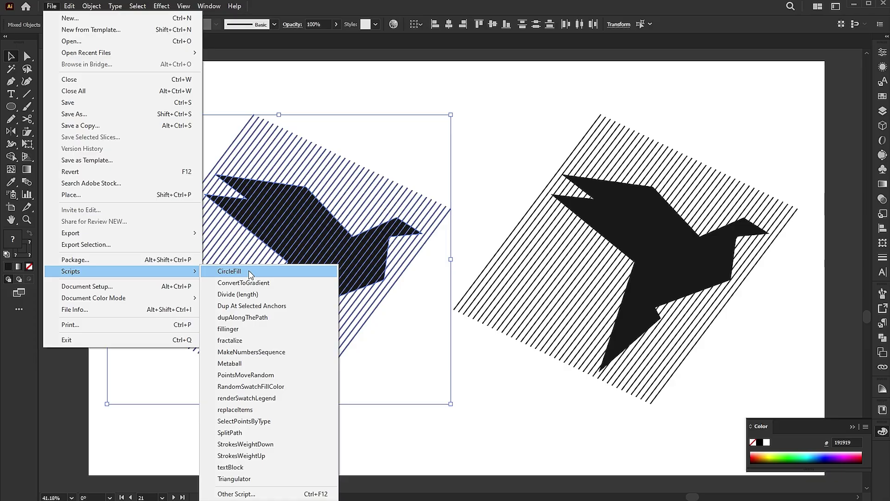
click(230, 432)
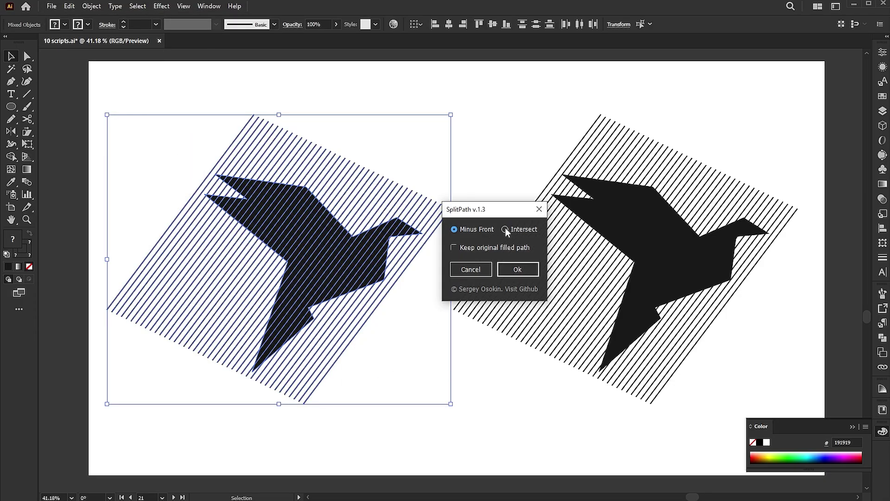
click(517, 268)
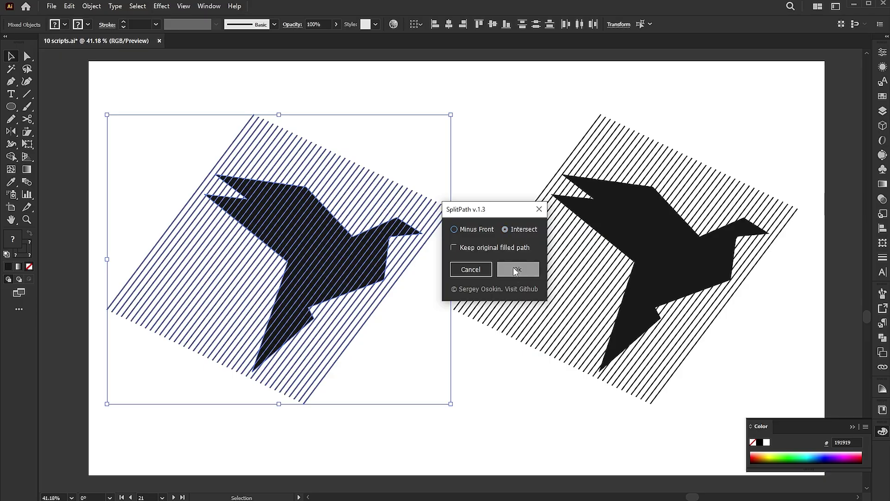
click(464, 132)
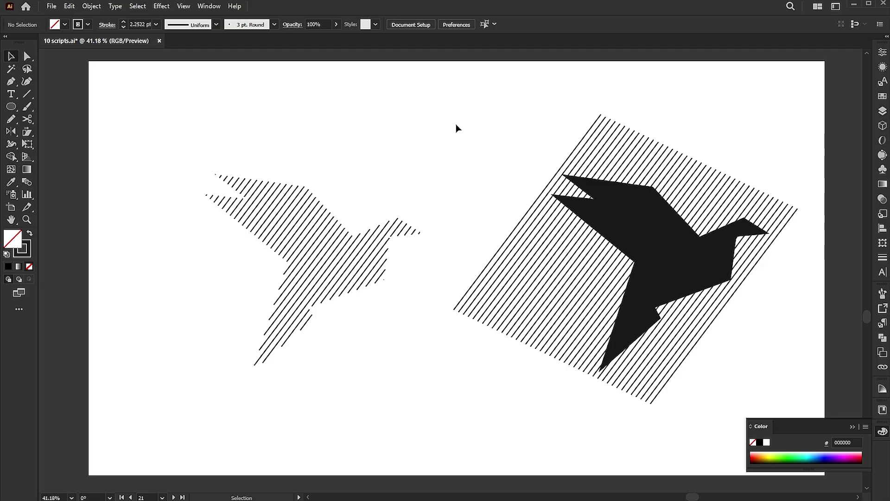
Step: Cut the bird shape out of the copied artwork's lines using SplitPath in Minus Front mode
drag(780, 140, 485, 385)
key(F5)
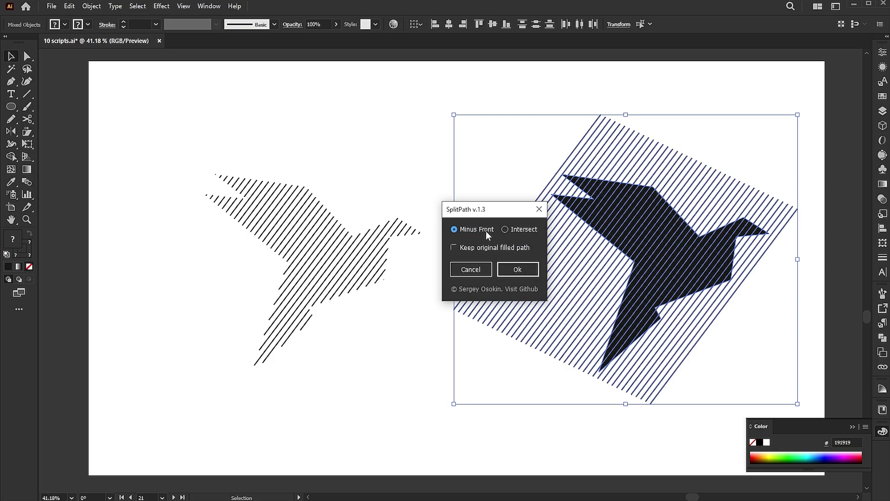
click(502, 271)
click(397, 129)
drag(397, 129, 347, 129)
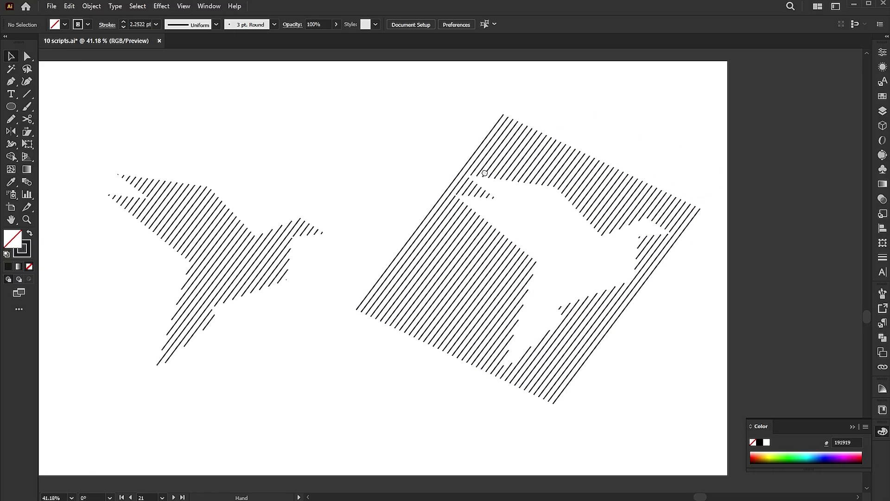
key(z)
scroll(352, 161, up, 1)
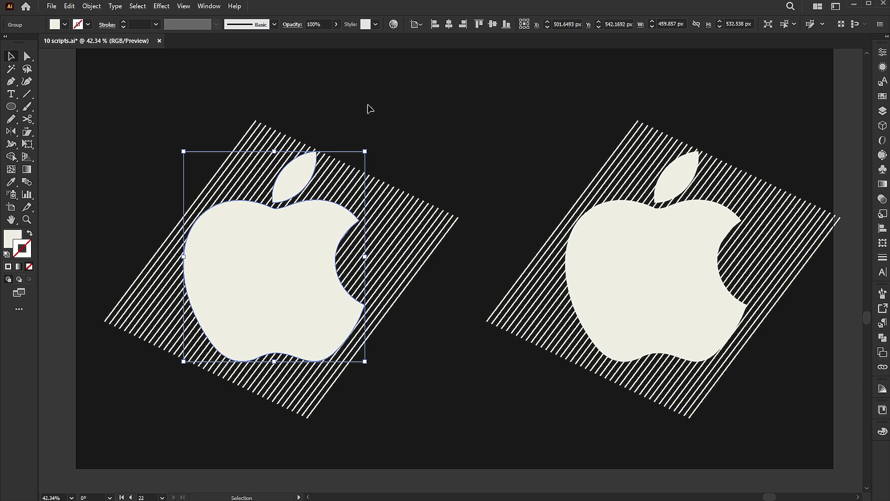
Step: Trim the first artwork's diagonal lines to the apple logo with the SplitPath script so only the parts inside it remain
drag(369, 109, 200, 271)
key(ctrl+7)
click(513, 163)
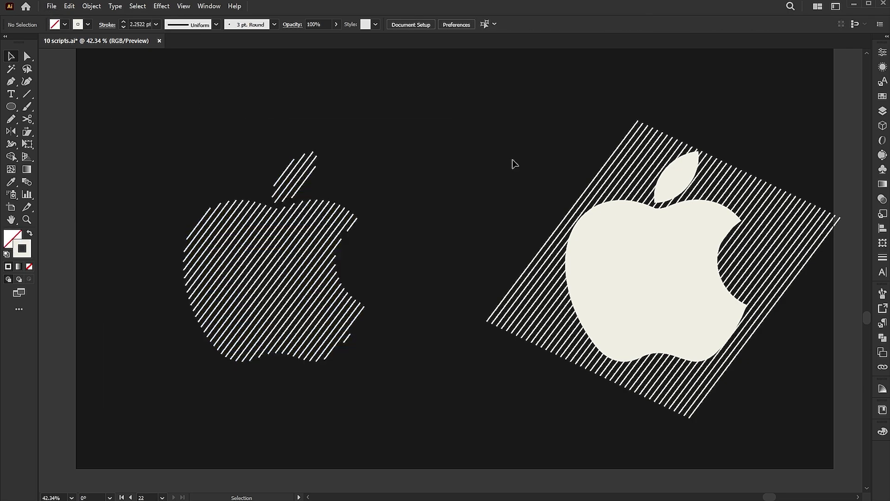
Step: Directly select the middle band of lines in the first apple and set their stroke colour to FF0000
key(a)
drag(170, 277, 264, 372)
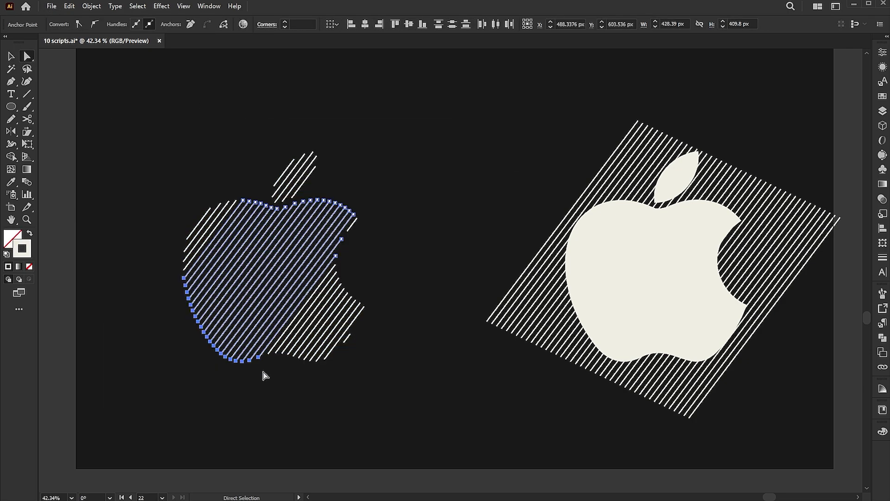
double_click(30, 253)
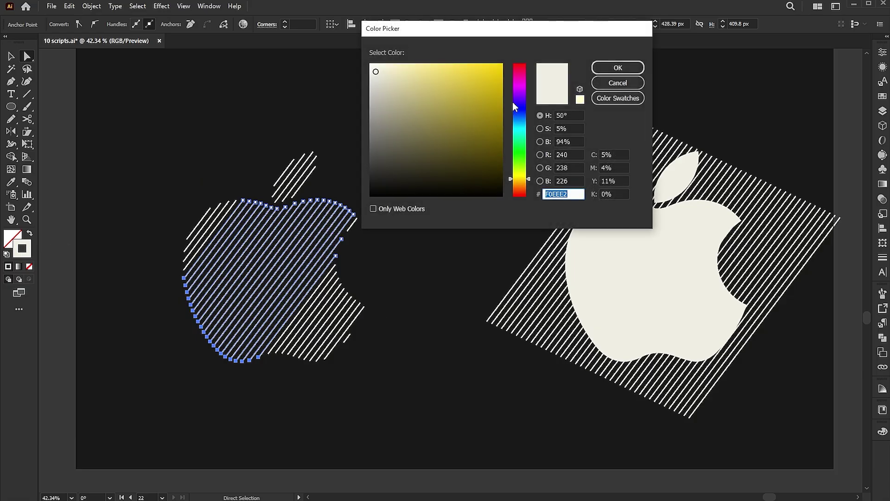
text(ff0000)
click(618, 68)
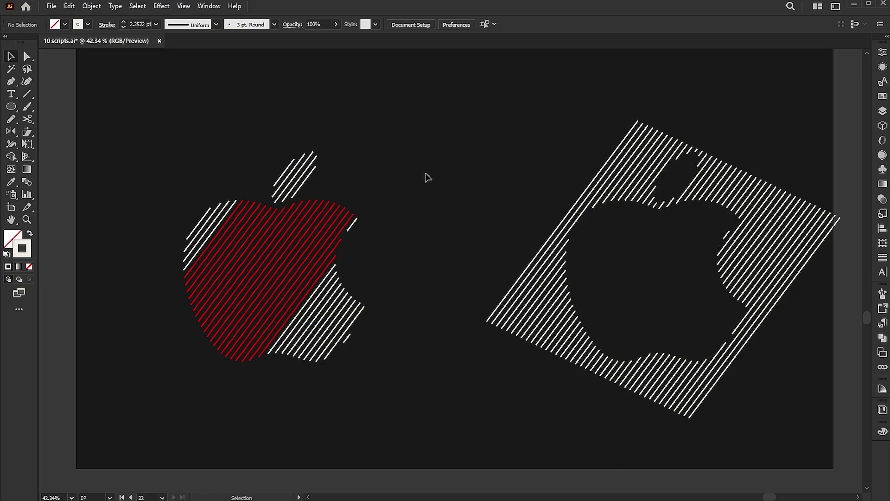
Step: Directly select lines above and below the cut-out apple in the second artwork, colour their strokes FF0000, and deselect them
click(27, 56)
drag(663, 122, 699, 222)
drag(677, 442, 644, 336)
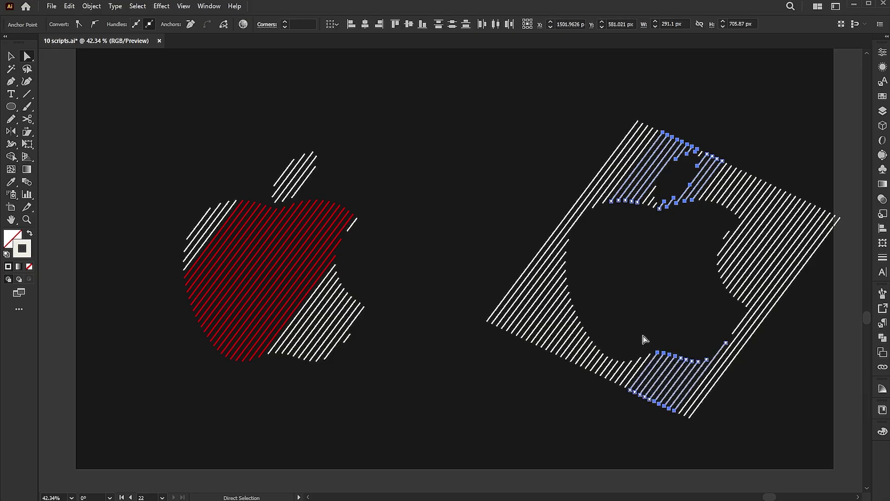
double_click(24, 249)
click(452, 115)
drag(453, 115, 522, 54)
drag(519, 176, 523, 51)
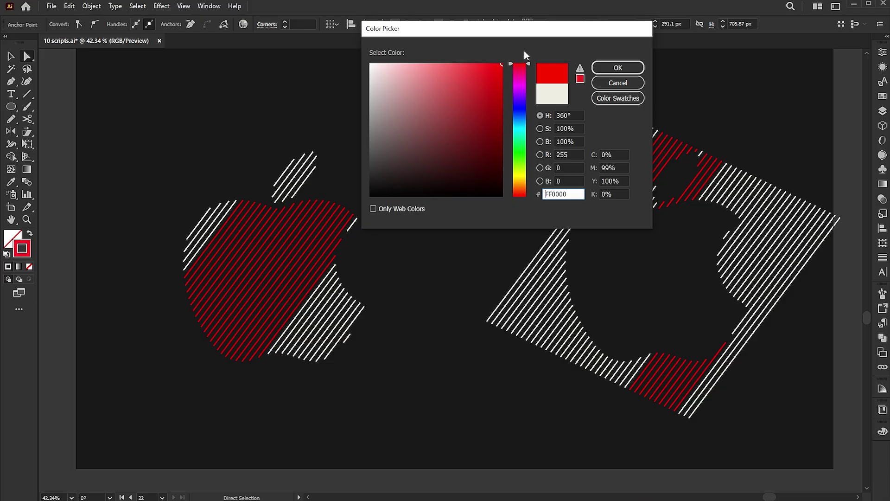
click(618, 67)
key(v)
click(680, 86)
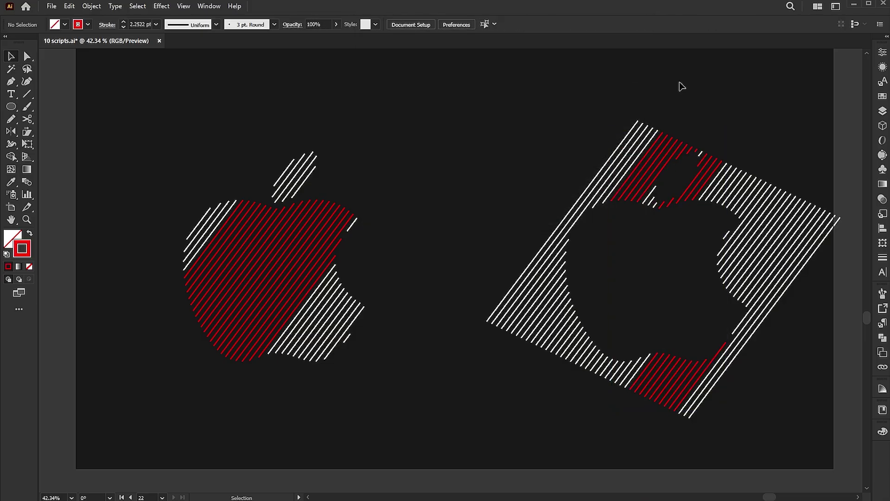